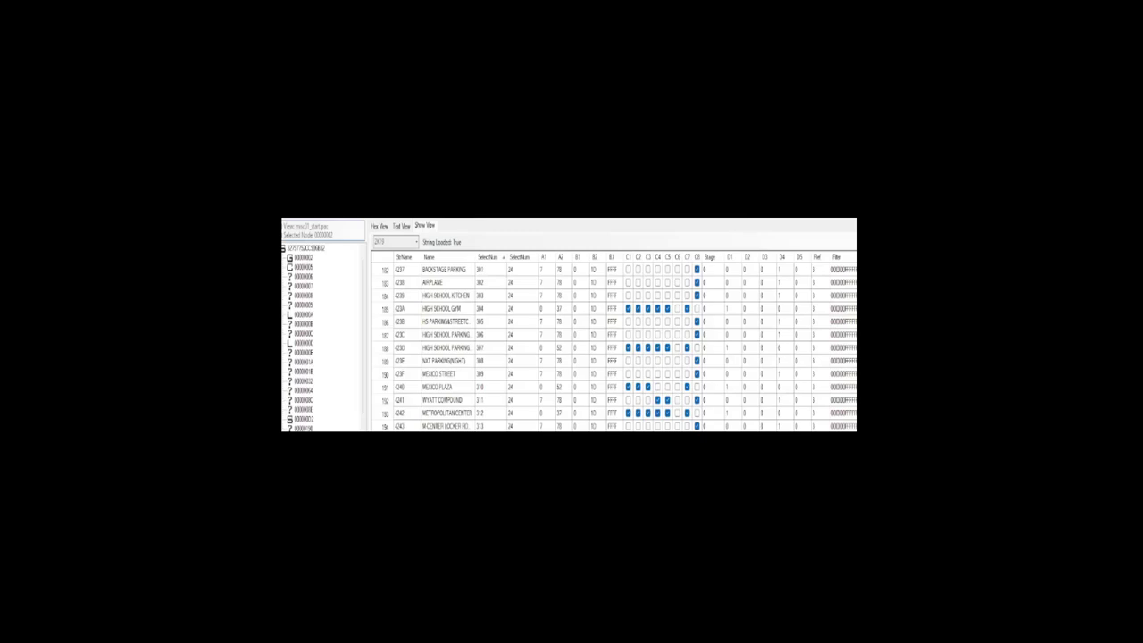
Step: Find the WRESTLEMANIA 34 entry in the show list and select its name
{"action": "scroll", "coordinate": [500, 335], "scroll_direction": "up", "scroll_amount": 20}
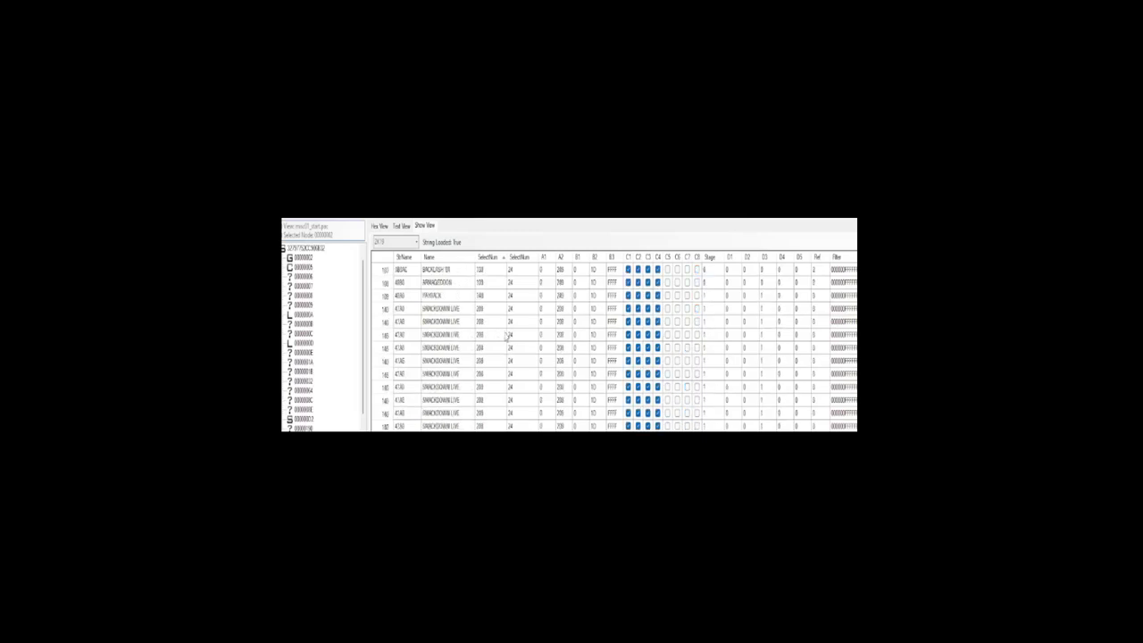
{"action": "scroll", "coordinate": [507, 334], "scroll_direction": "up", "scroll_amount": 20}
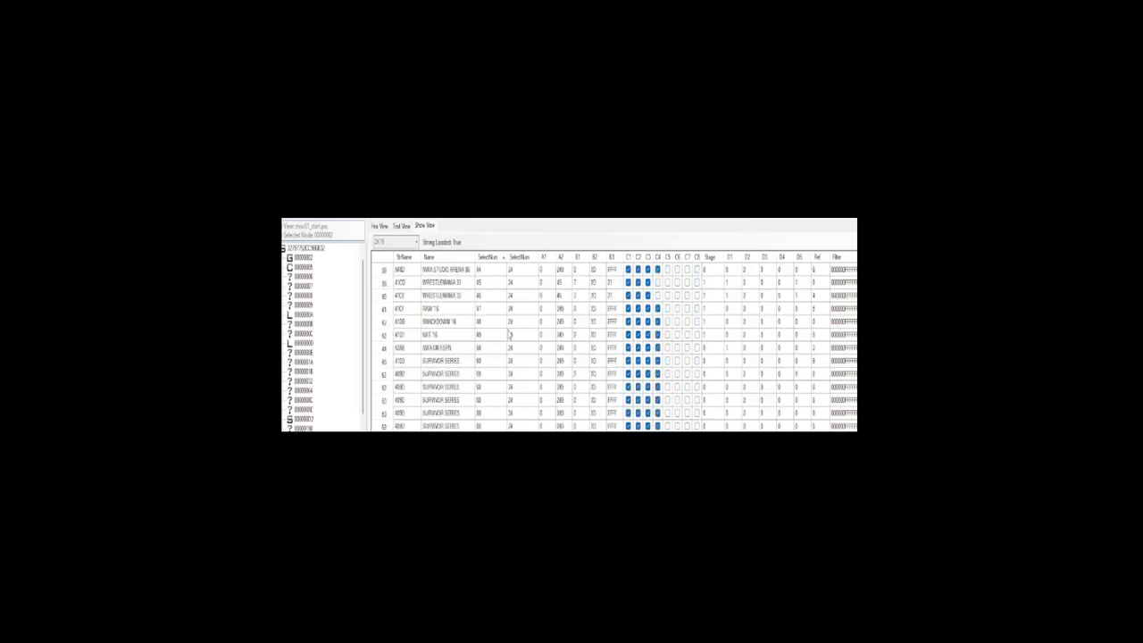
{"action": "scroll", "coordinate": [508, 334], "scroll_direction": "up", "scroll_amount": 5}
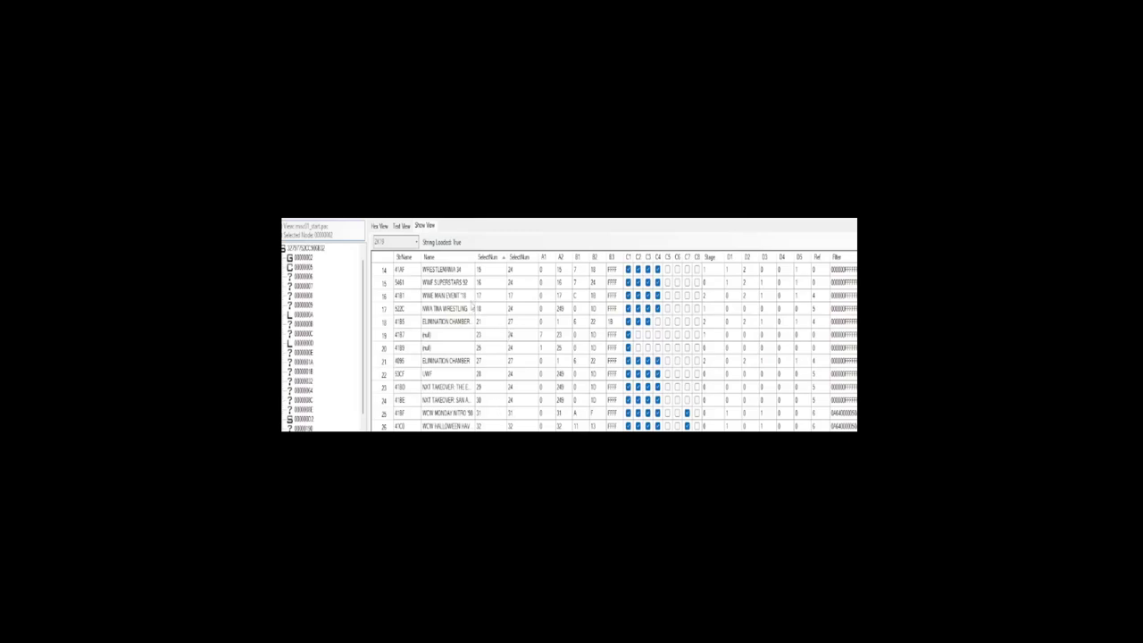
{"action": "left_click", "coordinate": [452, 273]}
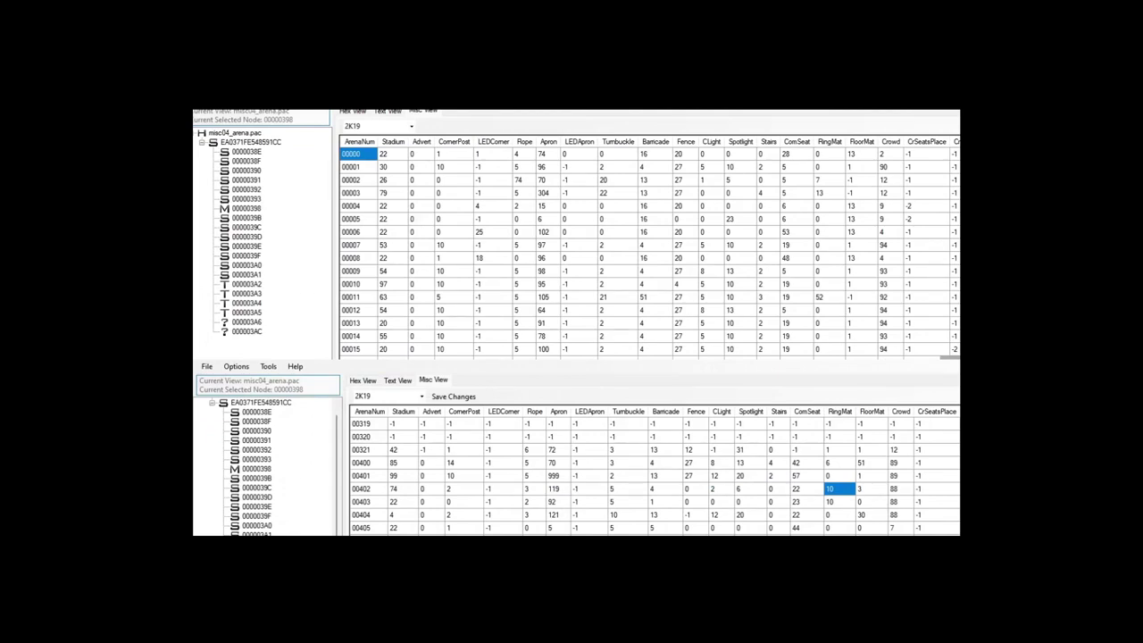
Step: Set Stadium to 20 and CornerPost to 10 for arena 00015 in the misc04_arena.pac table being edited, using the reference table
{"action": "scroll", "coordinate": [398, 272], "scroll_direction": "down", "scroll_amount": 2}
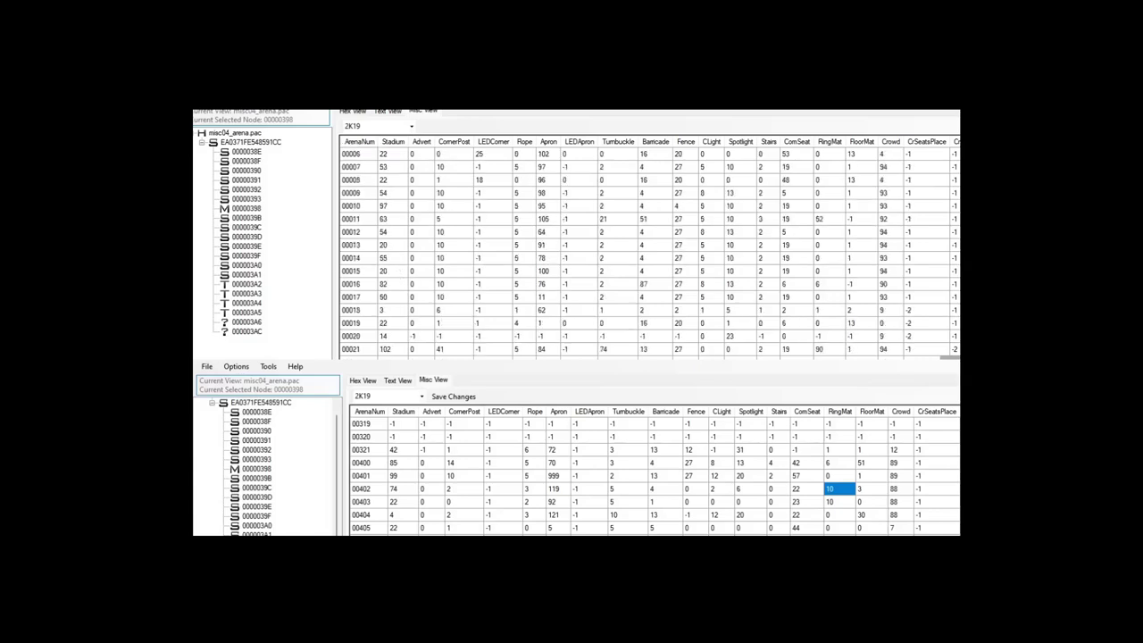
{"action": "left_click_drag", "start_coordinate": [862, 284], "coordinate": [862, 297]}
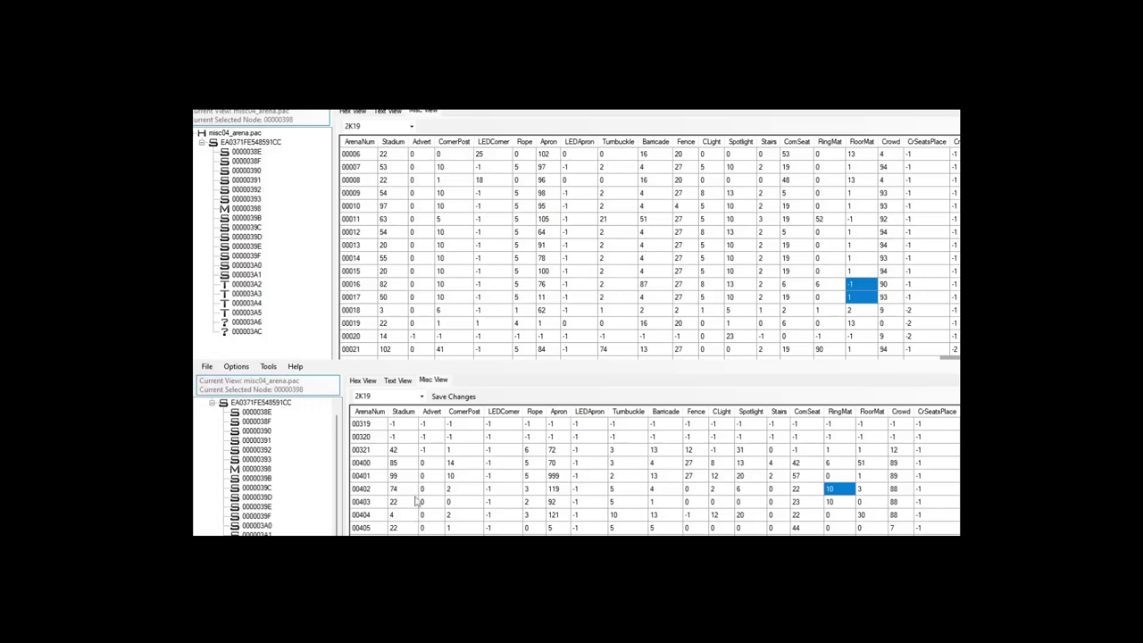
{"action": "scroll", "coordinate": [416, 478], "scroll_direction": "up", "scroll_amount": 15}
{"action": "scroll", "coordinate": [418, 467], "scroll_direction": "up", "scroll_amount": 10}
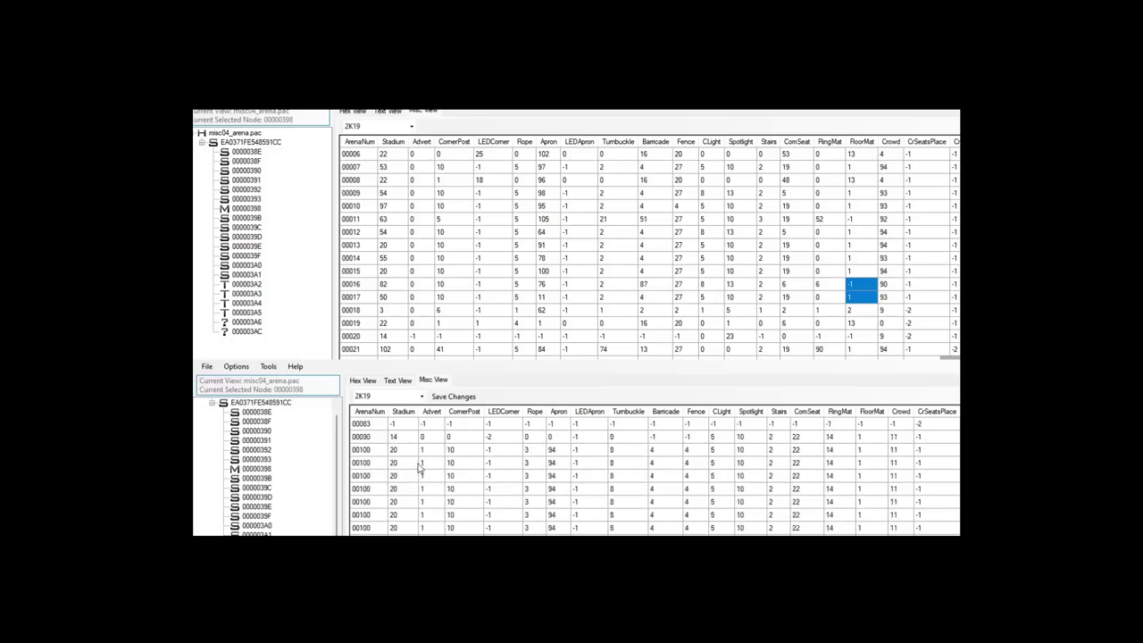
{"action": "scroll", "coordinate": [420, 467], "scroll_direction": "down", "scroll_amount": 3}
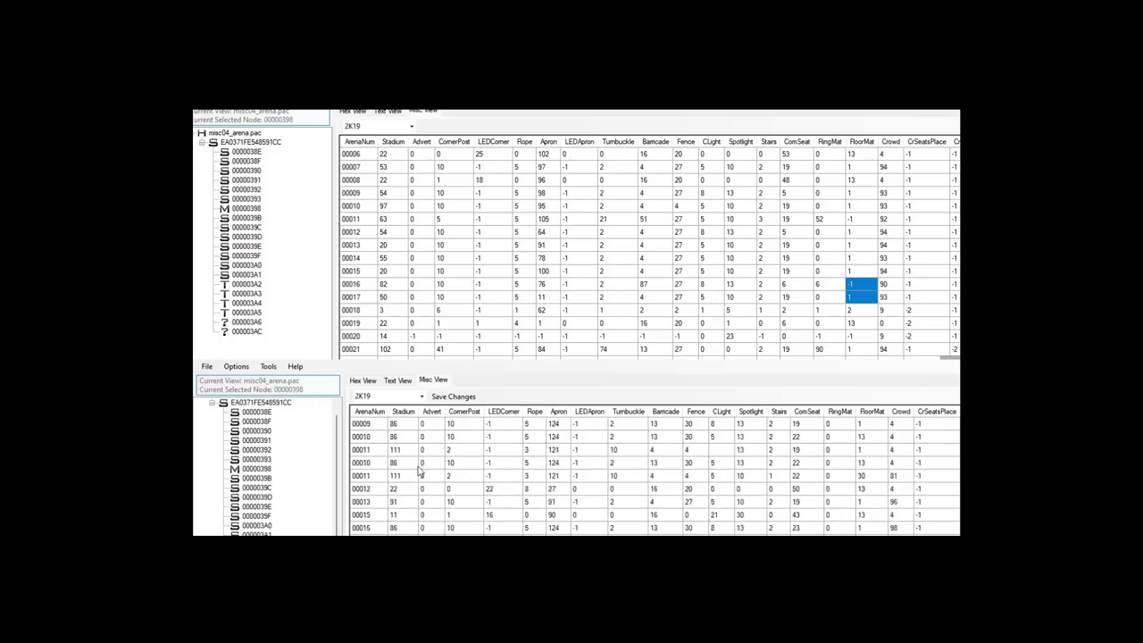
{"action": "left_click", "coordinate": [399, 489]}
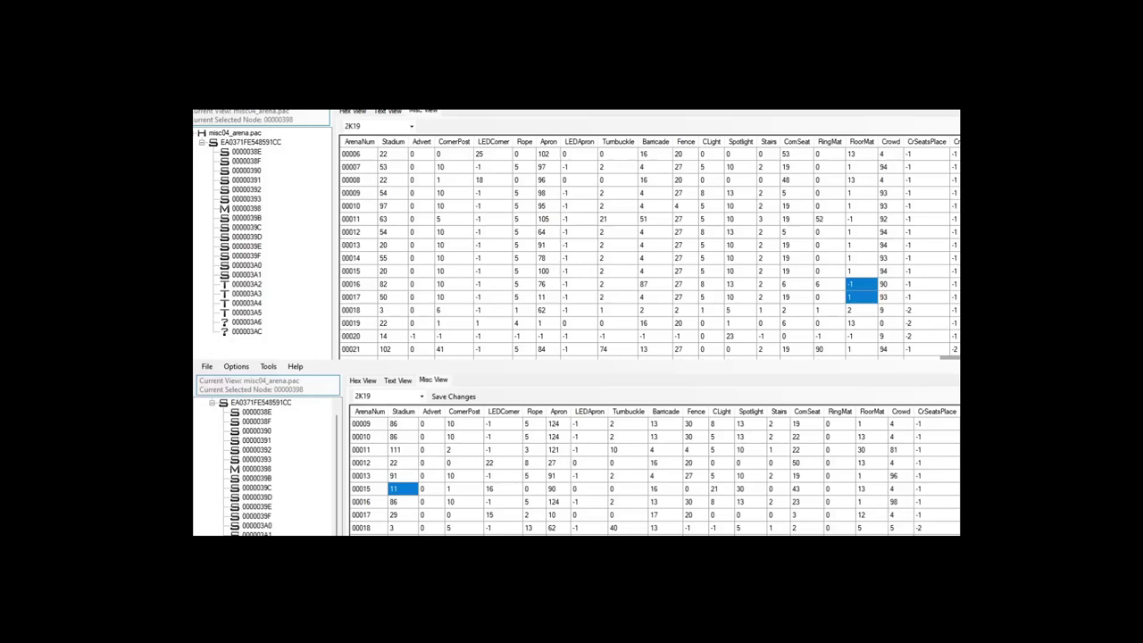
{"action": "left_click", "coordinate": [399, 490]}
{"action": "type", "text": "20"}
{"action": "key", "text": "Tab"}
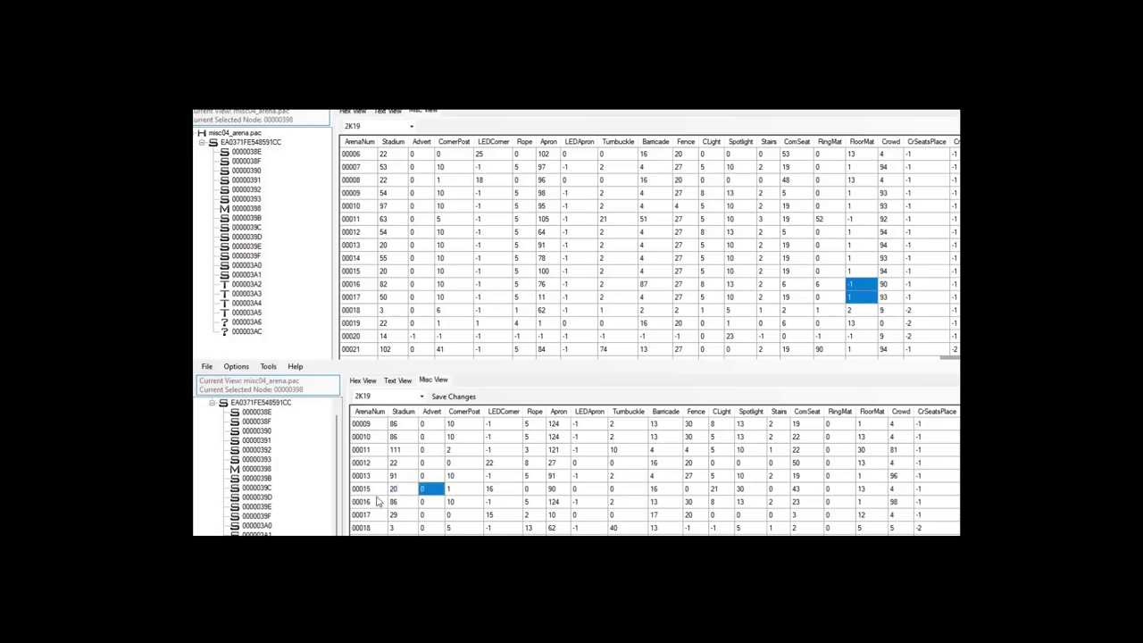
{"action": "key", "text": "Tab"}
{"action": "type", "text": "10"}
{"action": "key", "text": "Tab"}
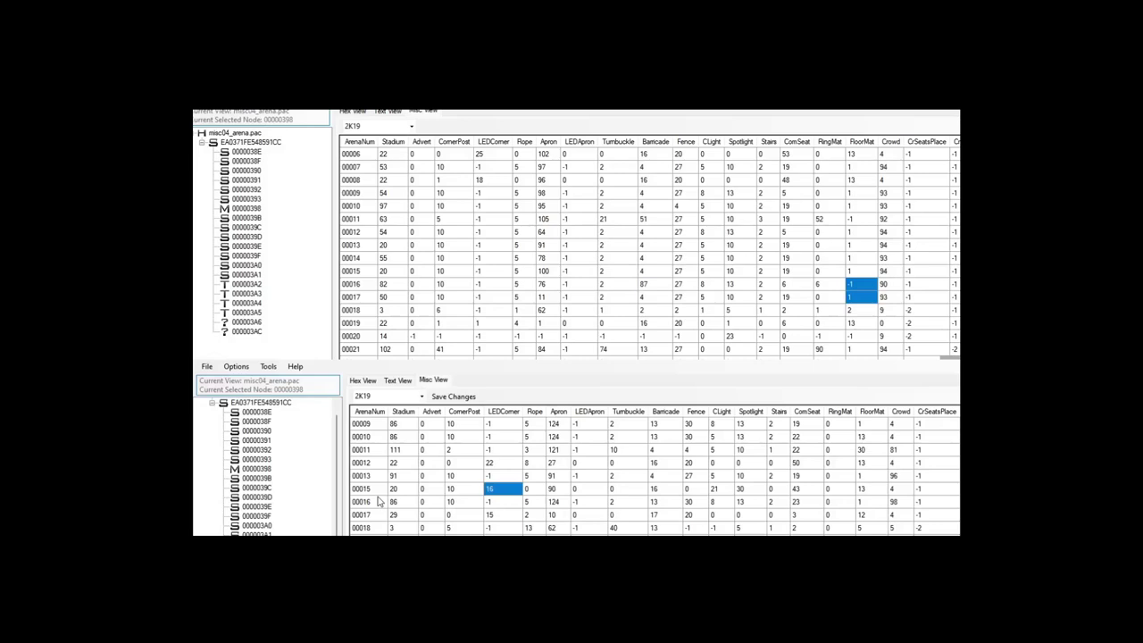
Step: Set arena 00015's LEDCorner to -1 and Rope to 5
{"action": "type", "text": "-1"}
{"action": "key", "text": "Tab"}
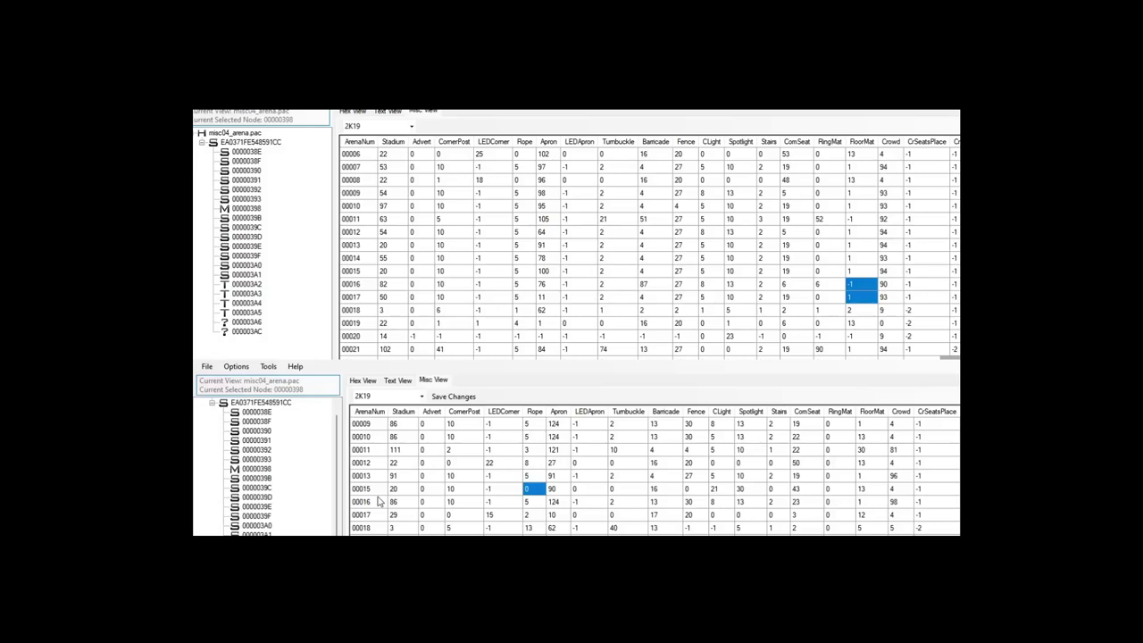
{"action": "type", "text": "5"}
{"action": "key", "text": "Tab"}
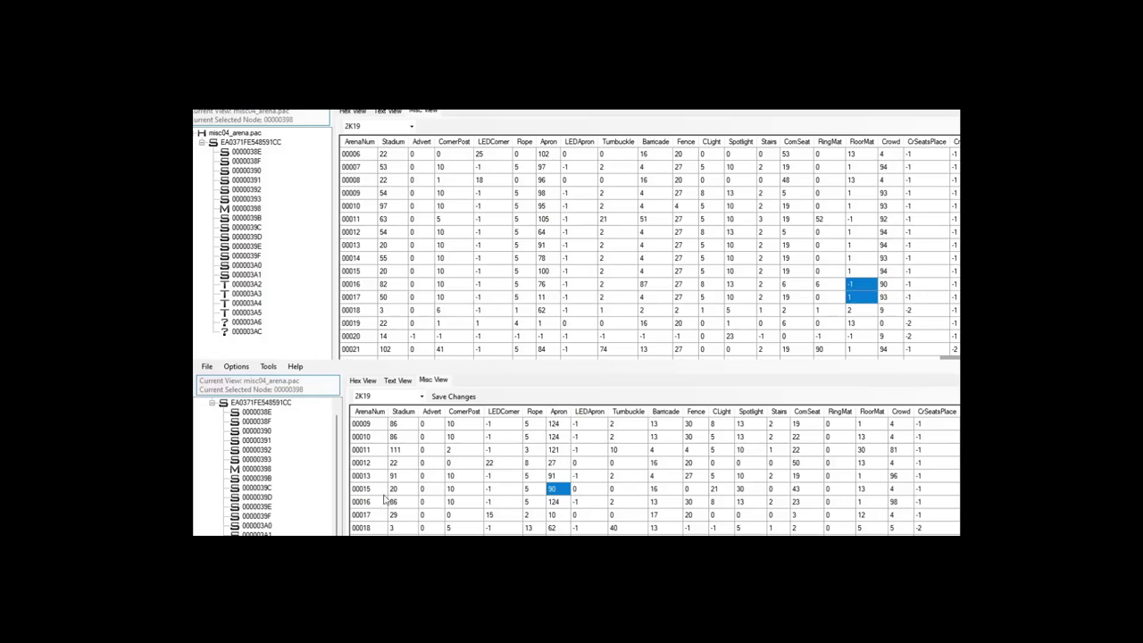
Step: Look through the edited arena table from arena 00000 to 00405 to examine the Apron values in use
{"action": "scroll", "coordinate": [566, 482], "scroll_direction": "up", "scroll_amount": 2}
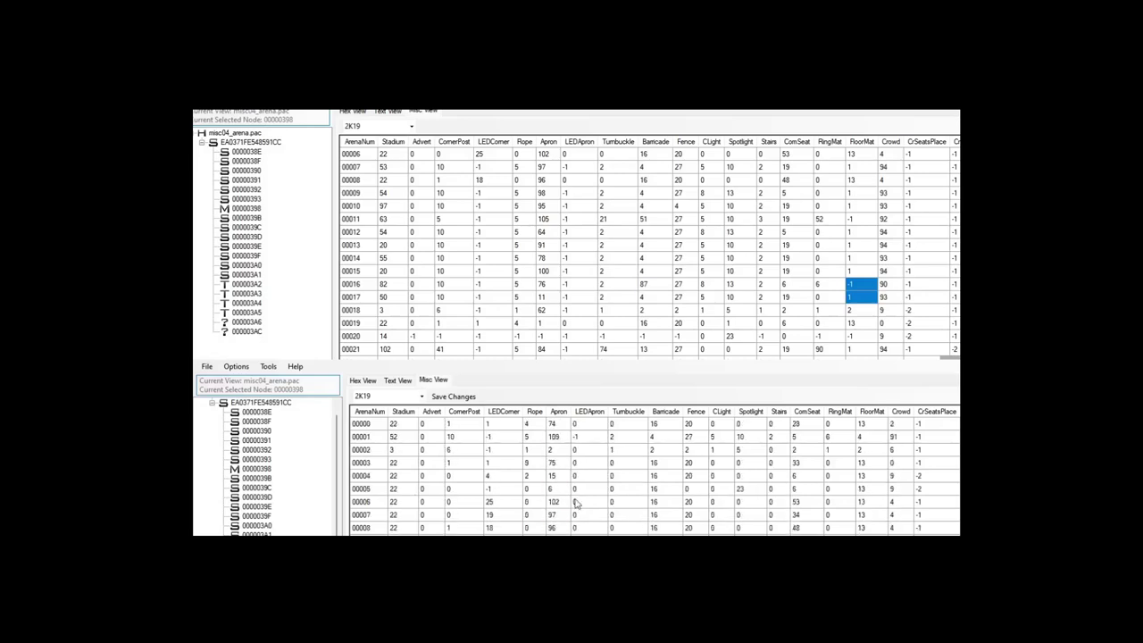
{"action": "scroll", "coordinate": [576, 504], "scroll_direction": "up", "scroll_amount": 1}
{"action": "scroll", "coordinate": [576, 505], "scroll_direction": "down", "scroll_amount": 7}
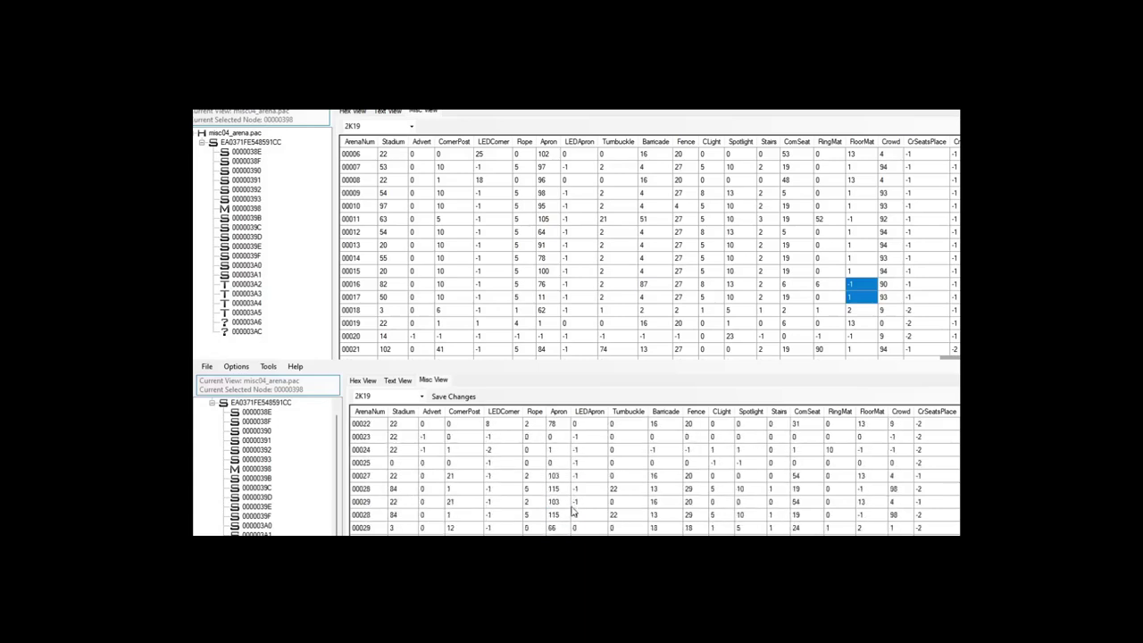
{"action": "scroll", "coordinate": [574, 512], "scroll_direction": "down", "scroll_amount": 10}
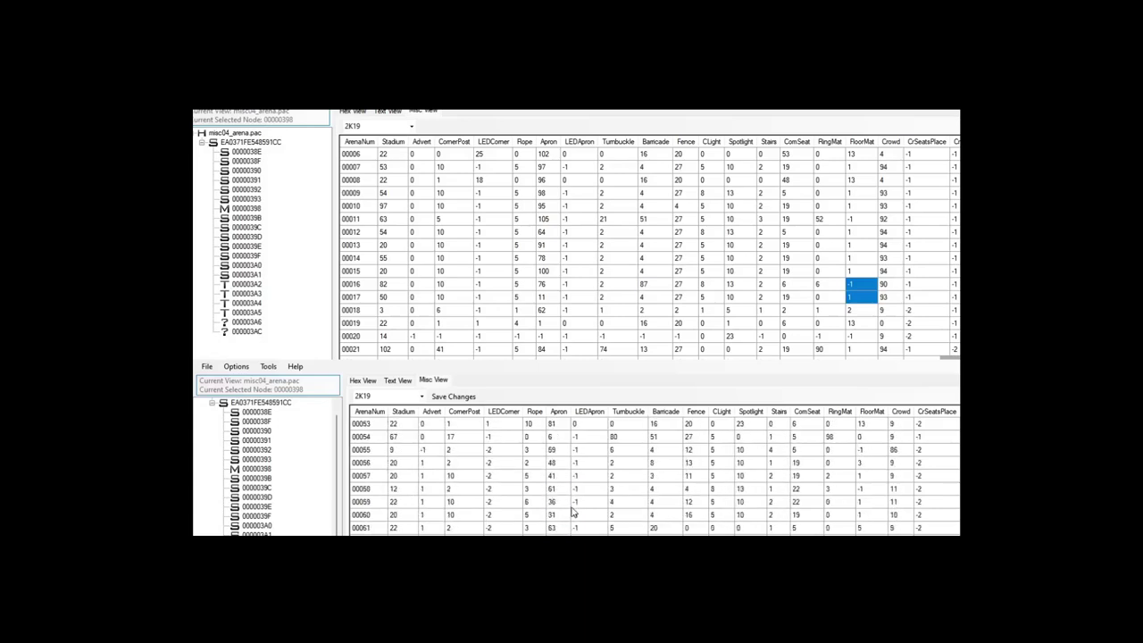
{"action": "scroll", "coordinate": [575, 511], "scroll_direction": "down", "scroll_amount": 10}
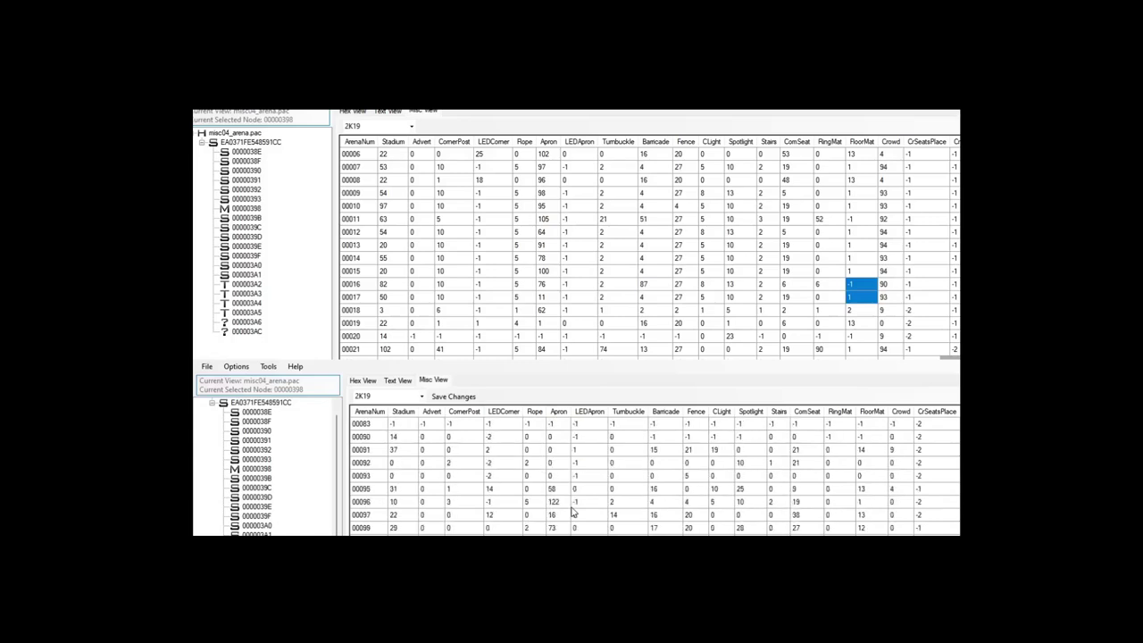
{"action": "scroll", "coordinate": [575, 511], "scroll_direction": "down", "scroll_amount": 7}
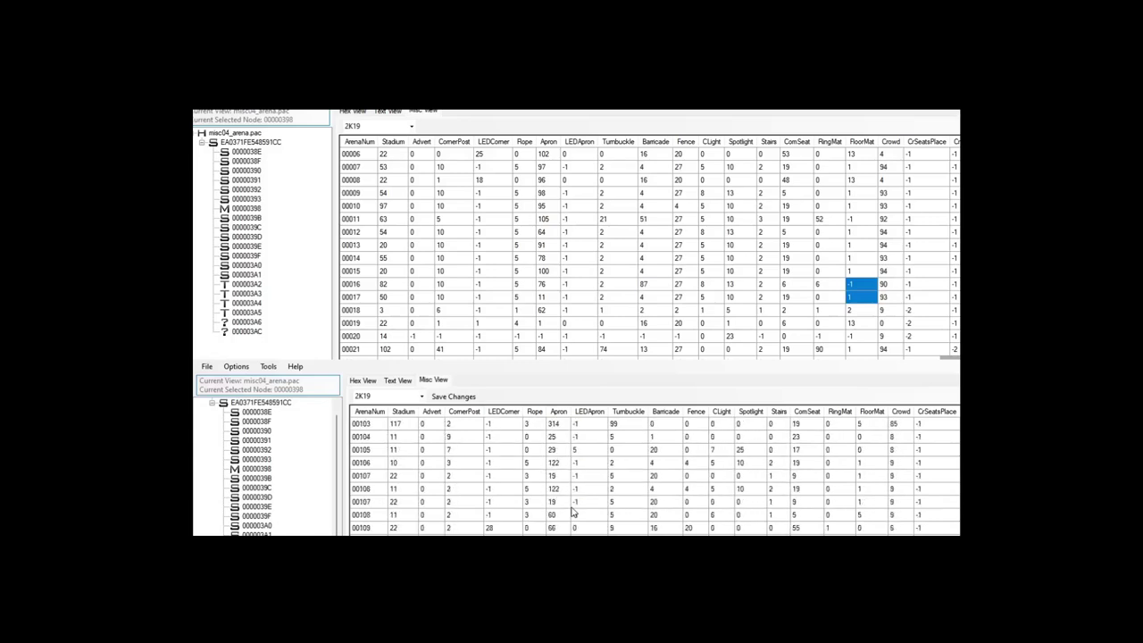
{"action": "scroll", "coordinate": [574, 512], "scroll_direction": "down", "scroll_amount": 13}
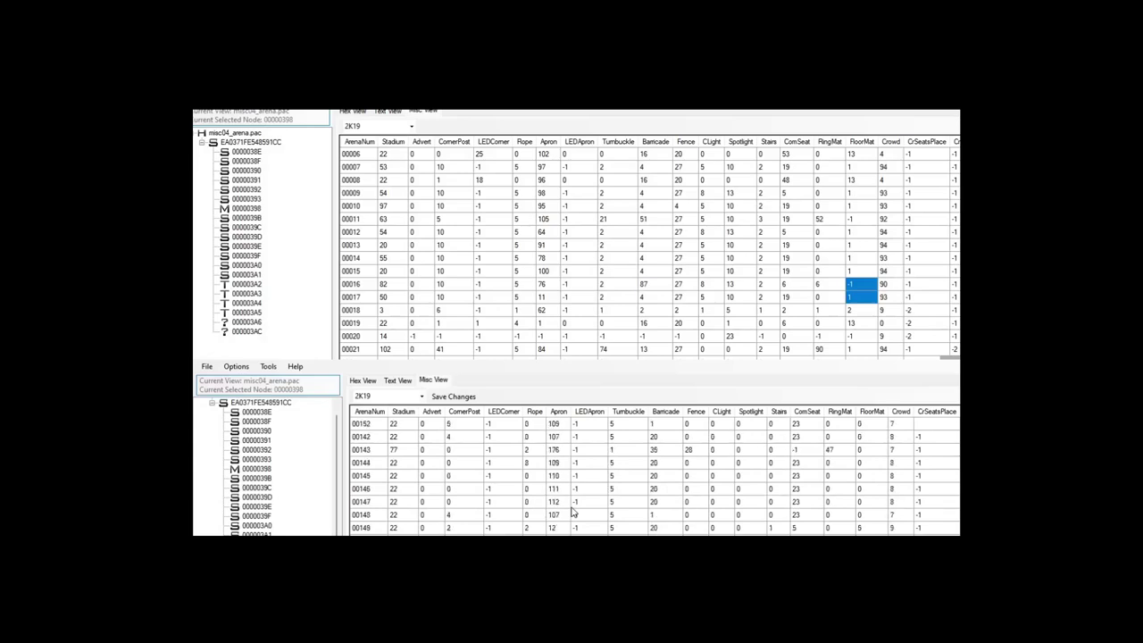
{"action": "scroll", "coordinate": [574, 512], "scroll_direction": "down", "scroll_amount": 2}
{"action": "scroll", "coordinate": [574, 512], "scroll_direction": "down", "scroll_amount": 20}
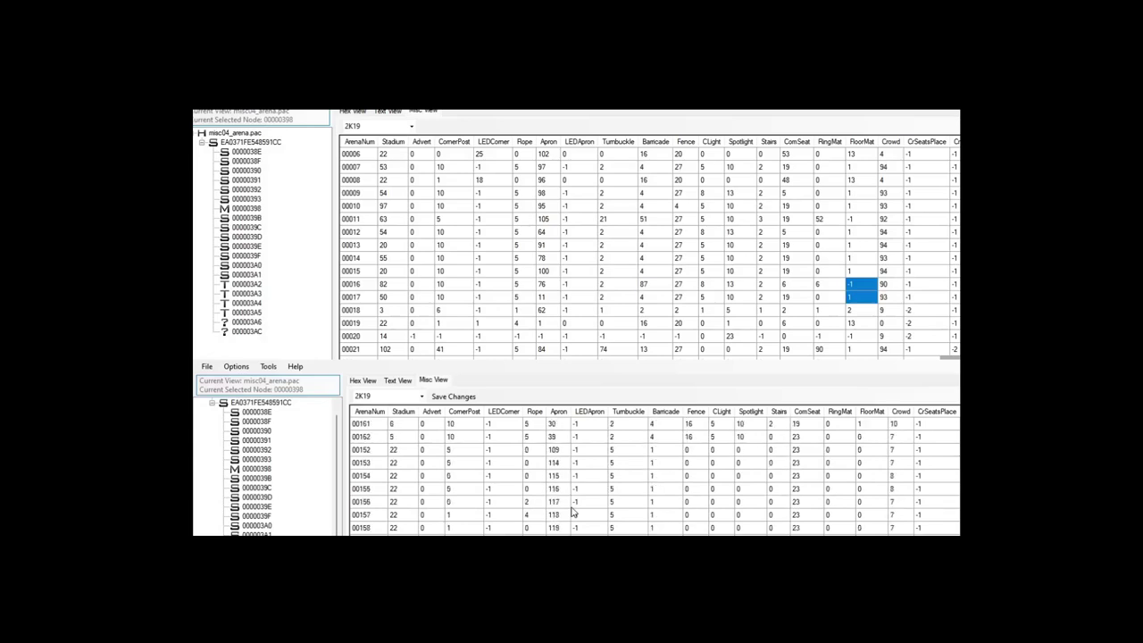
{"action": "scroll", "coordinate": [575, 512], "scroll_direction": "down", "scroll_amount": 1}
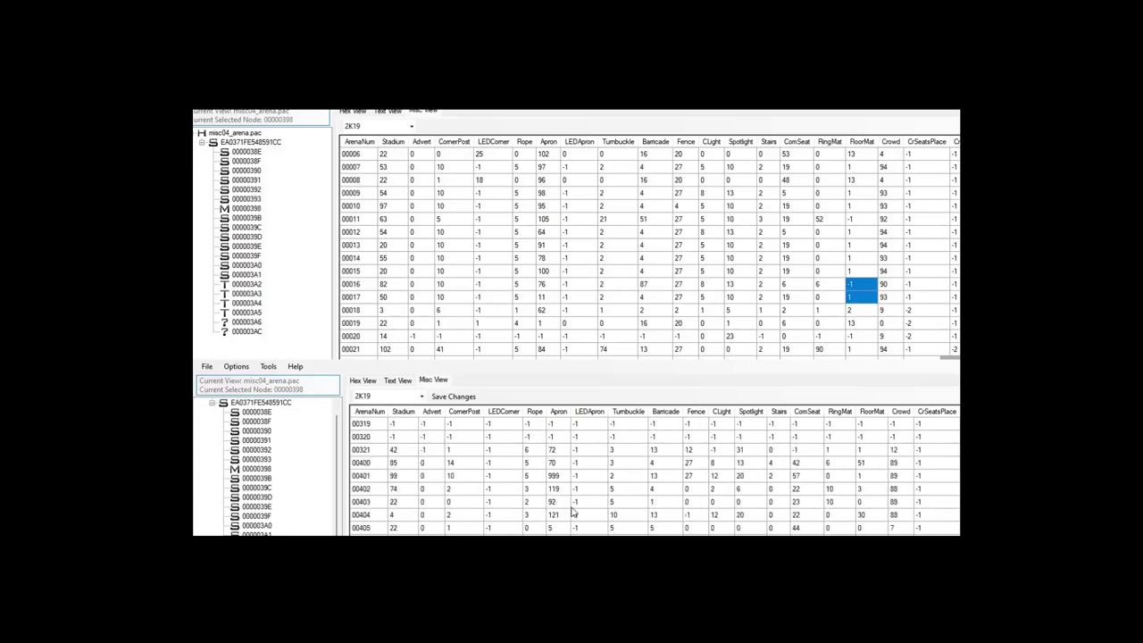
{"action": "scroll", "coordinate": [574, 512], "scroll_direction": "up", "scroll_amount": 20}
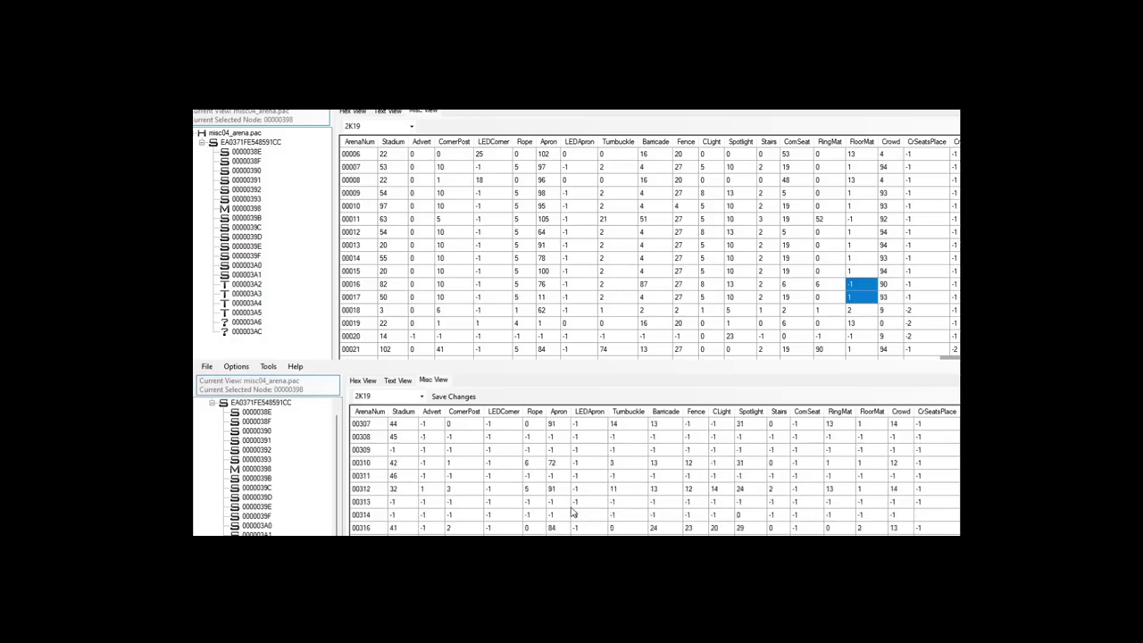
{"action": "scroll", "coordinate": [571, 502], "scroll_direction": "up", "scroll_amount": 15}
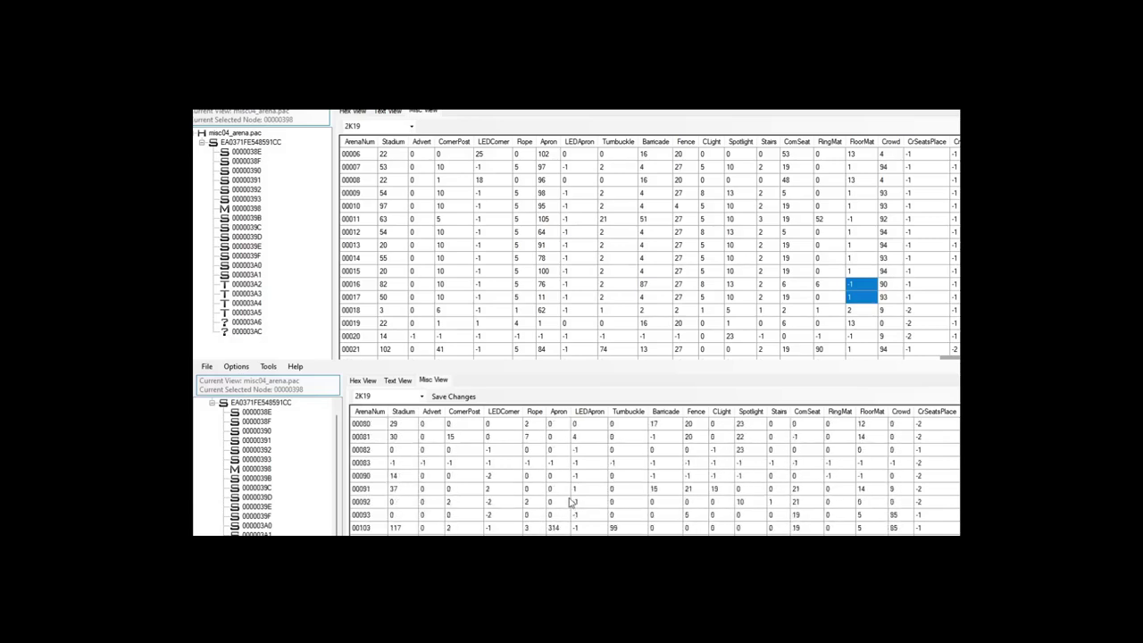
{"action": "scroll", "coordinate": [569, 503], "scroll_direction": "up", "scroll_amount": 3}
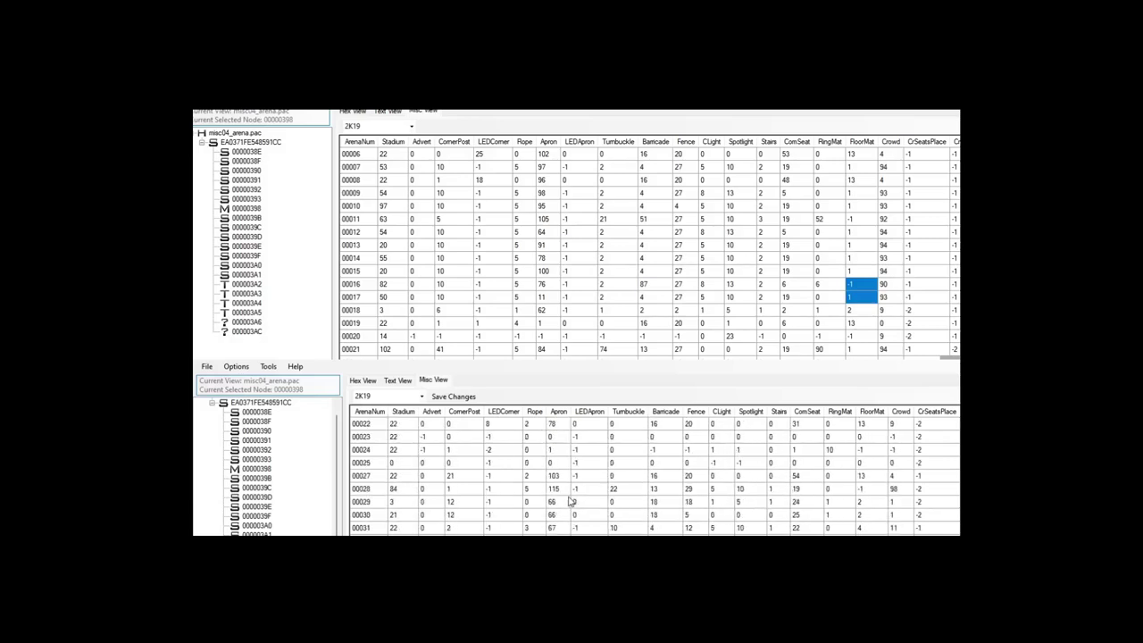
Step: Set arena 00015's LEDApron to -1 and Turnbuckle to 2 in the edited table
{"action": "left_click", "coordinate": [559, 450]}
{"action": "left_click", "coordinate": [591, 450]}
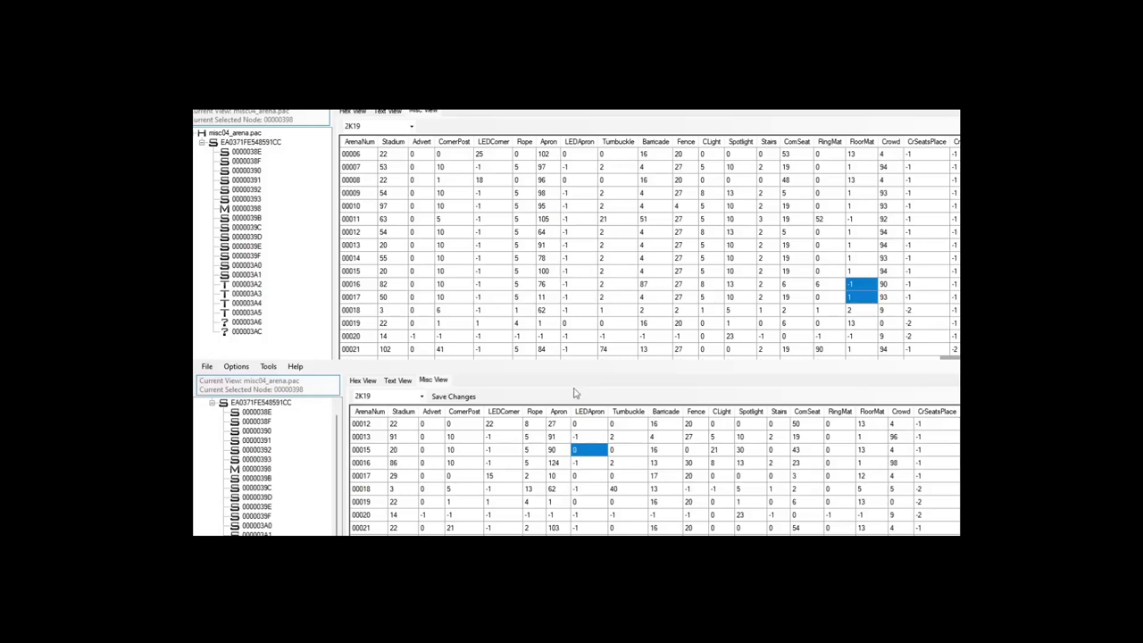
{"action": "left_click", "coordinate": [584, 449]}
{"action": "type", "text": "-1"}
{"action": "left_click", "coordinate": [611, 452]}
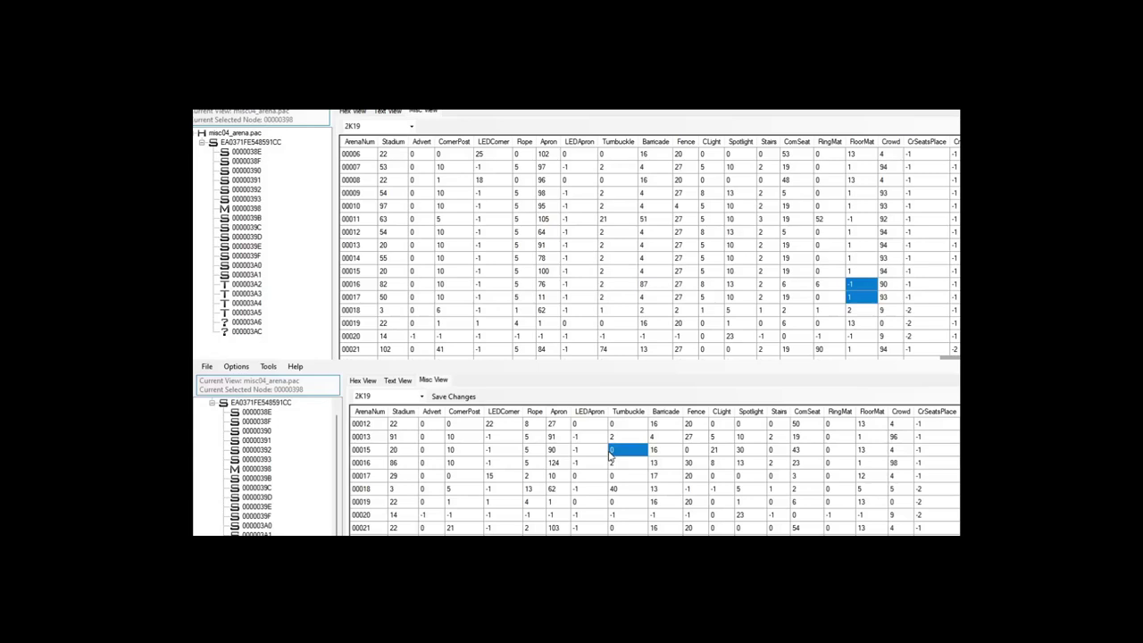
{"action": "type", "text": "2"}
{"action": "key", "text": "Tab"}
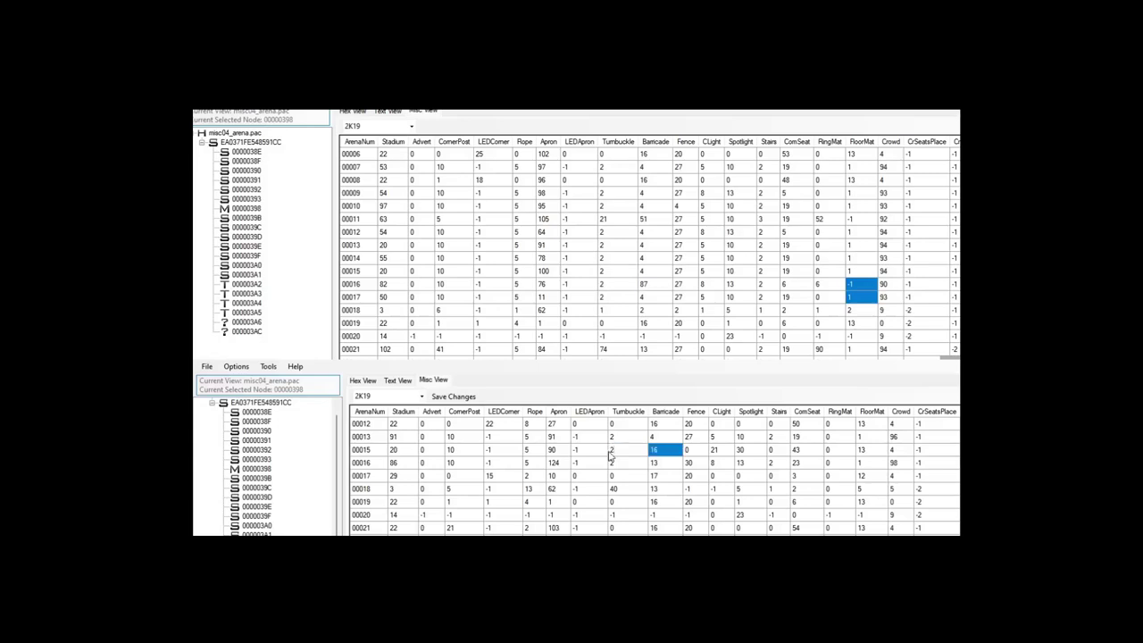
Step: Set arena 00015's Barricade to 4, Fence to 27 and CLight to 10
{"action": "type", "text": "4"}
{"action": "key", "text": "Tab"}
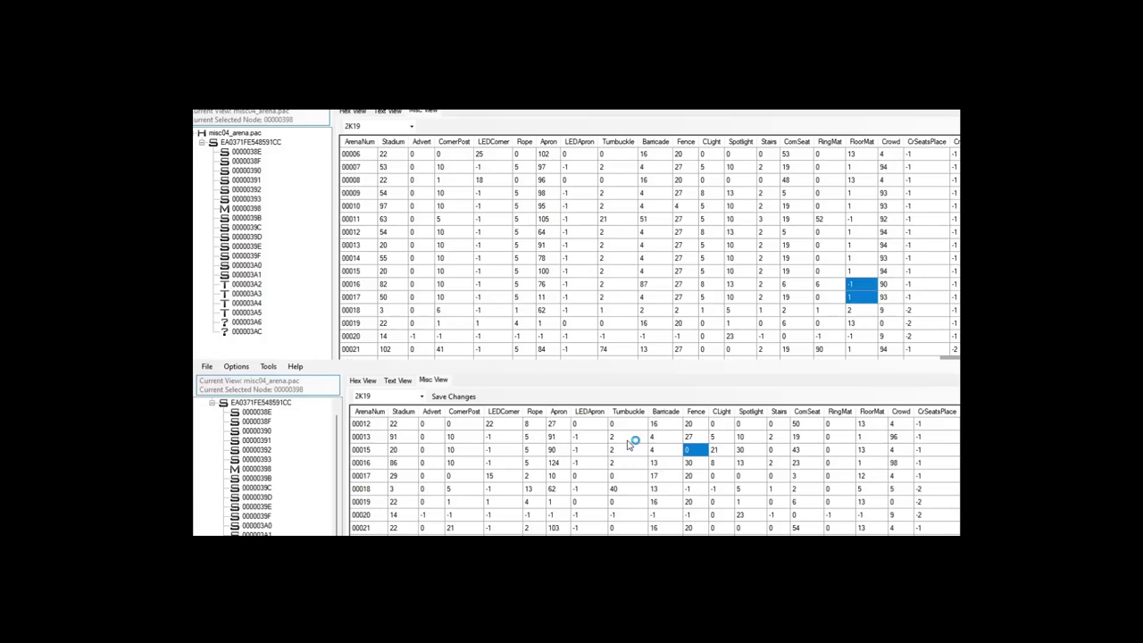
{"action": "type", "text": "27"}
{"action": "key", "text": "Tab"}
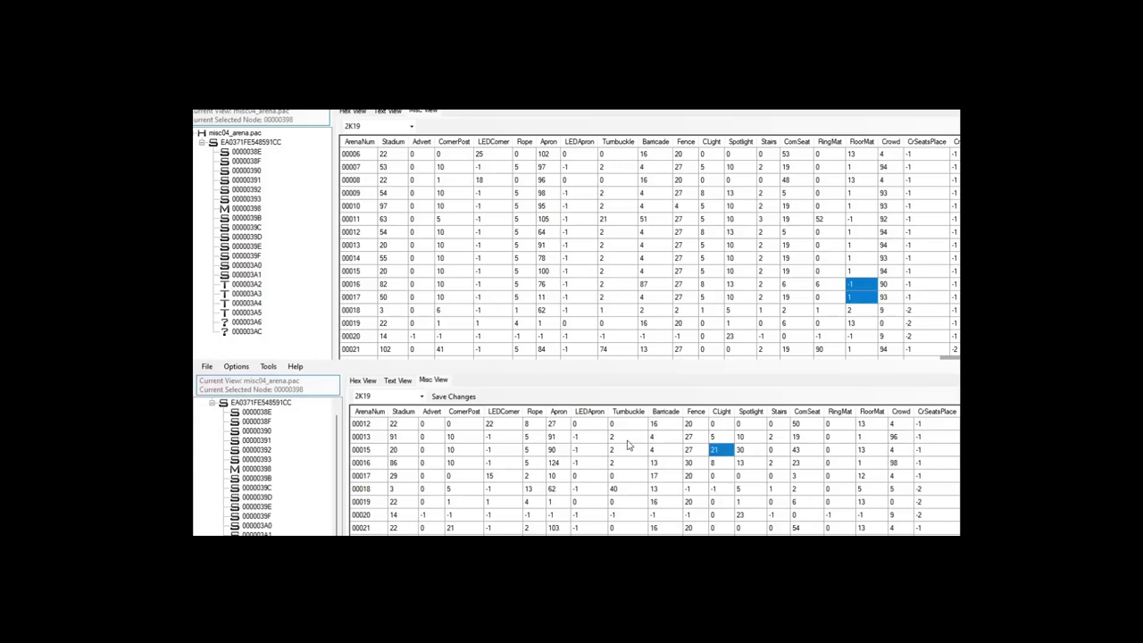
{"action": "type", "text": "10"}
{"action": "key", "text": "Tab"}
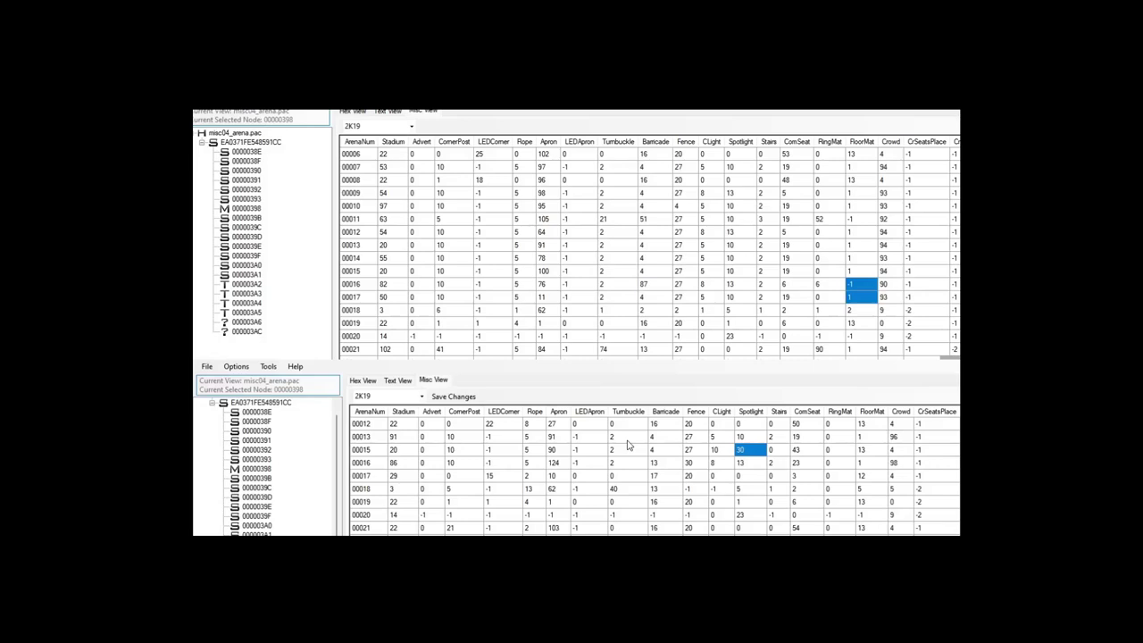
Step: Set arena 00015's Spotlight to 5, Stairs to 10 and ComSeat to 48
{"action": "type", "text": "5"}
{"action": "key", "text": "Tab"}
{"action": "type", "text": "10"}
{"action": "key", "text": "Tab"}
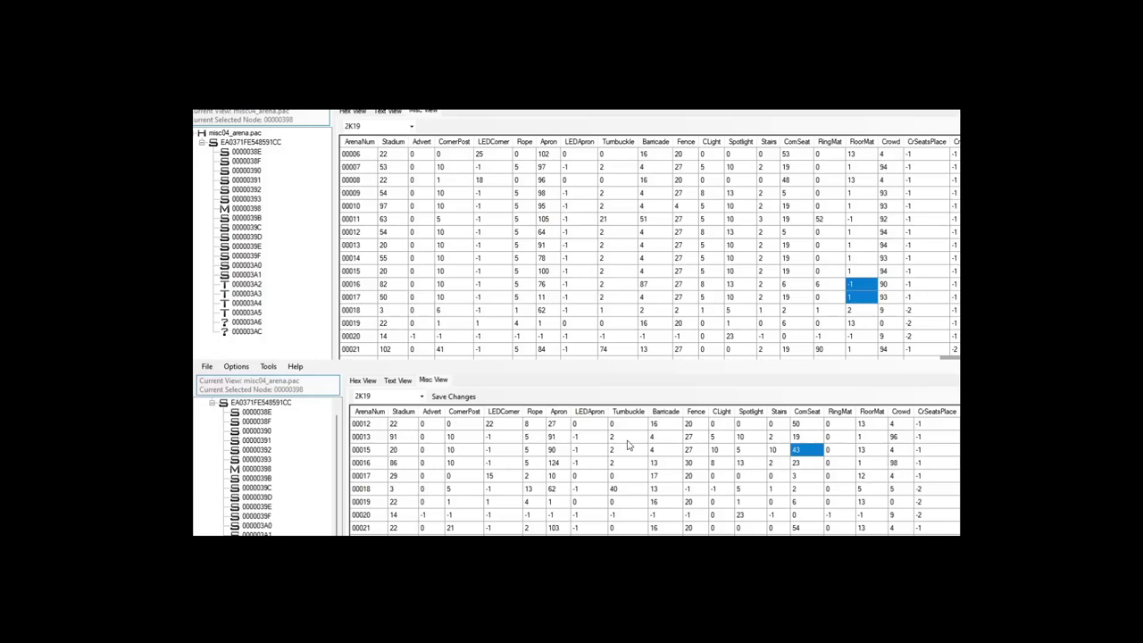
{"action": "type", "text": "48"}
{"action": "key", "text": "Tab"}
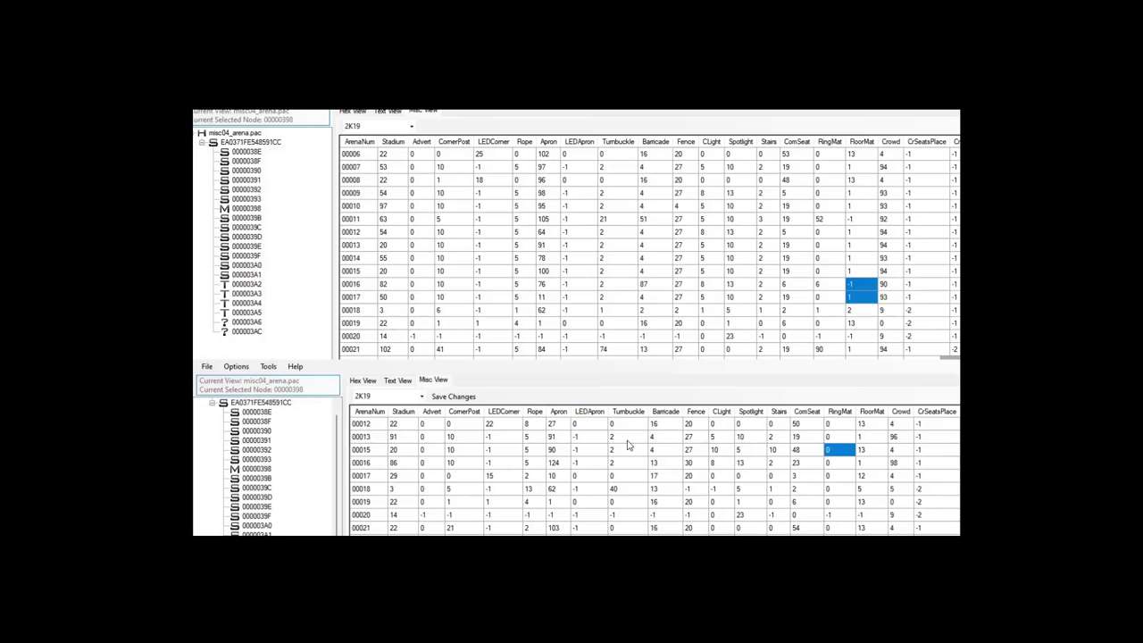
Step: Set arena 00015's Crowd to 94, matching the reference table's row 00015, and save the changes
{"action": "key", "text": "Tab"}
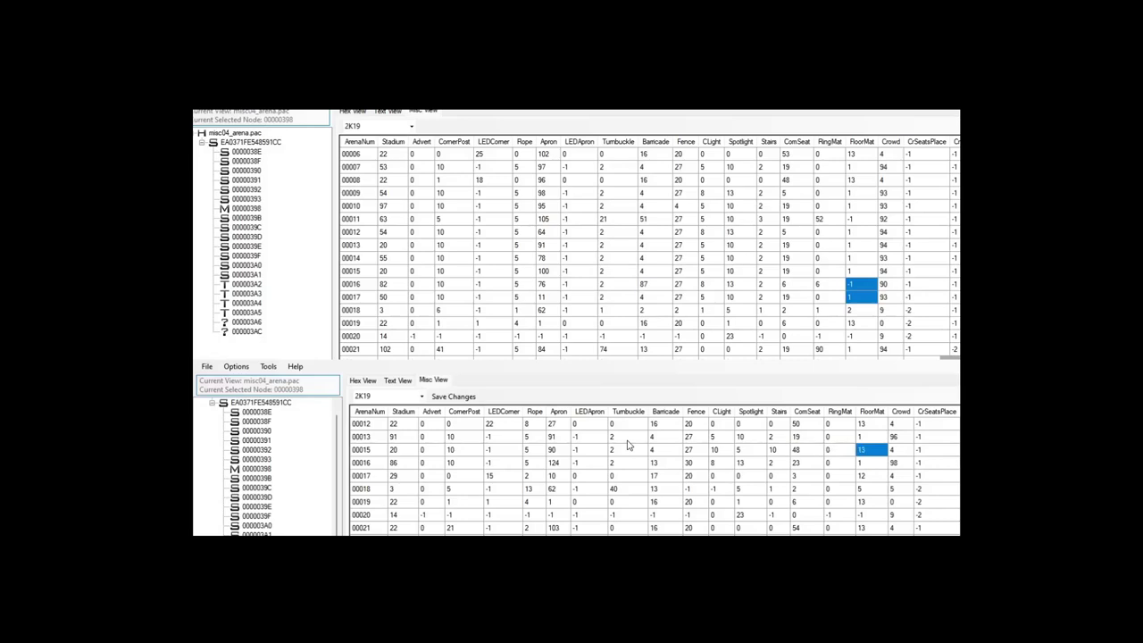
{"action": "key", "text": "Tab"}
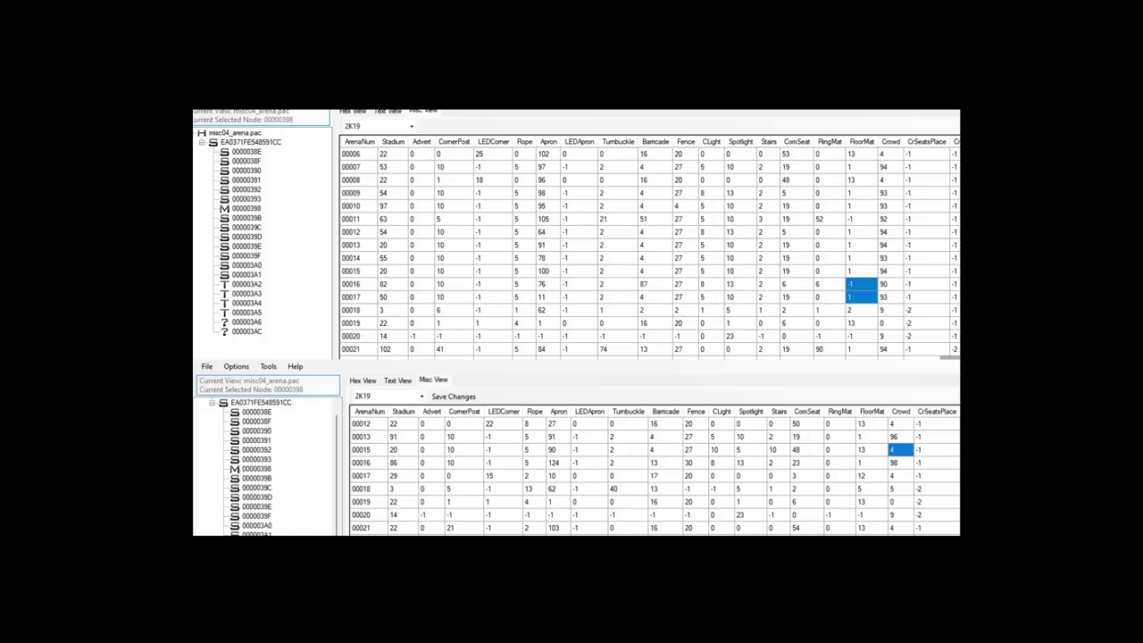
{"action": "left_click", "coordinate": [897, 274]}
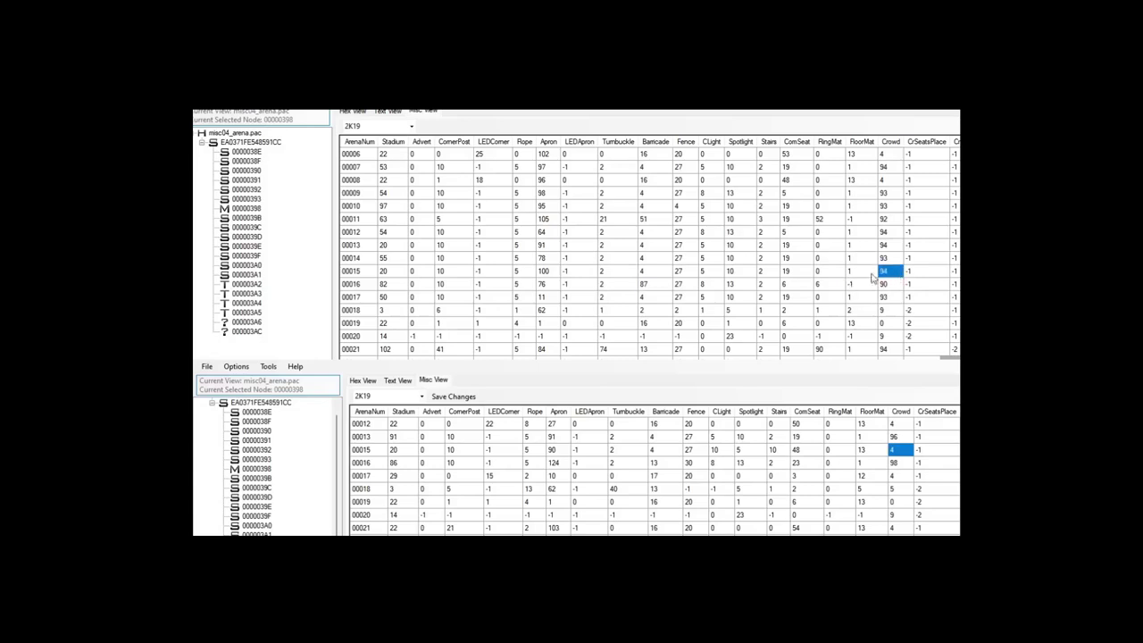
{"action": "left_click_drag", "start_coordinate": [863, 275], "coordinate": [870, 274]}
{"action": "left_click", "coordinate": [884, 274]}
{"action": "left_click", "coordinate": [904, 438]}
{"action": "left_click", "coordinate": [903, 451]}
{"action": "type", "text": "9"}
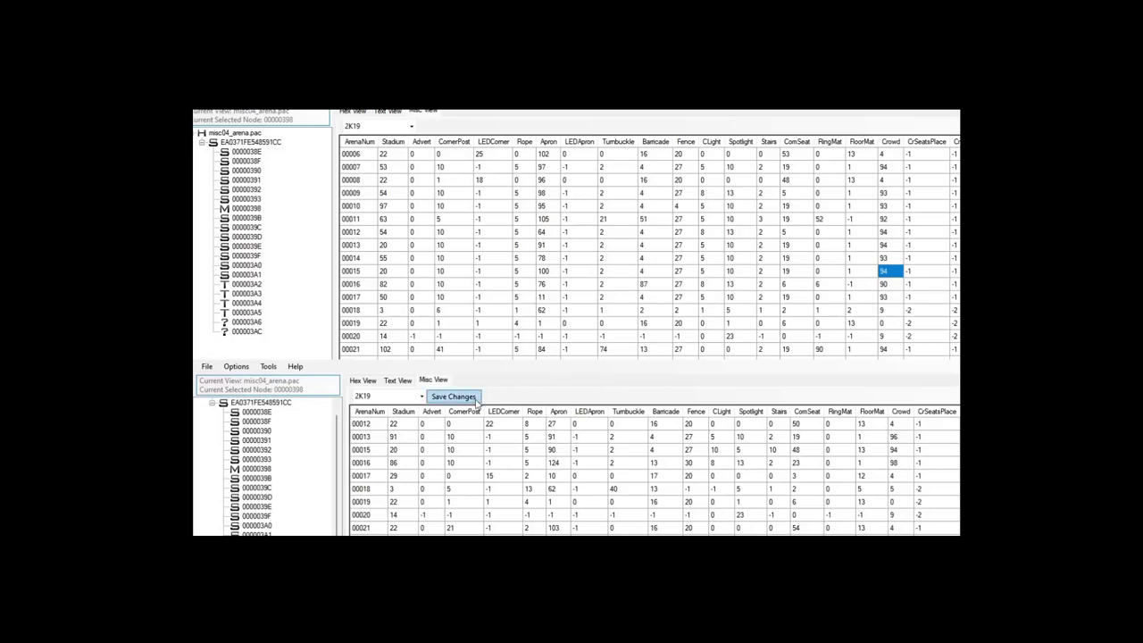
{"action": "left_click", "coordinate": [480, 401]}
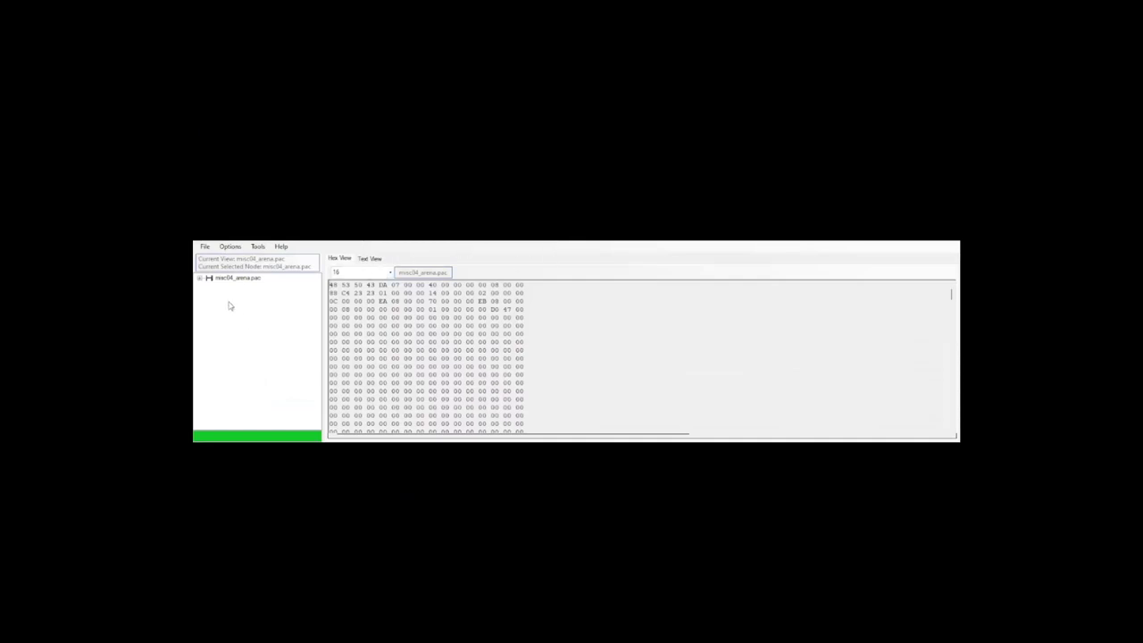
Step: Reopen the arena table of entry 00000398 in misc04_arena.pac and select arena 00015's Stadium value
{"action": "double_click", "coordinate": [252, 280]}
{"action": "scroll", "coordinate": [263, 313], "scroll_direction": "down", "scroll_amount": 1}
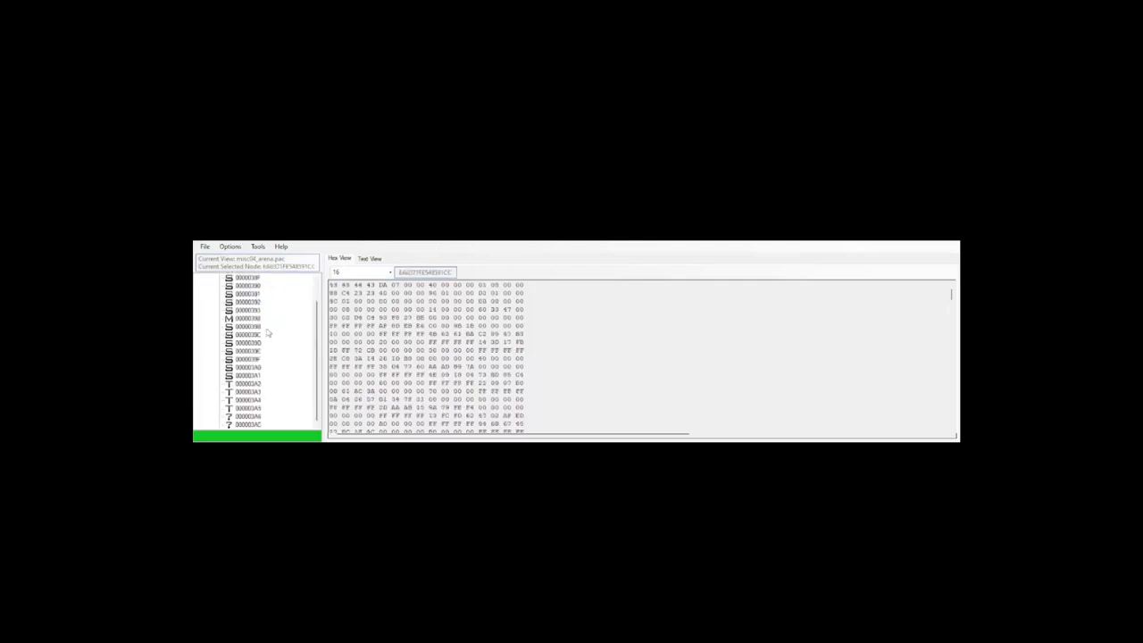
{"action": "left_click", "coordinate": [248, 319]}
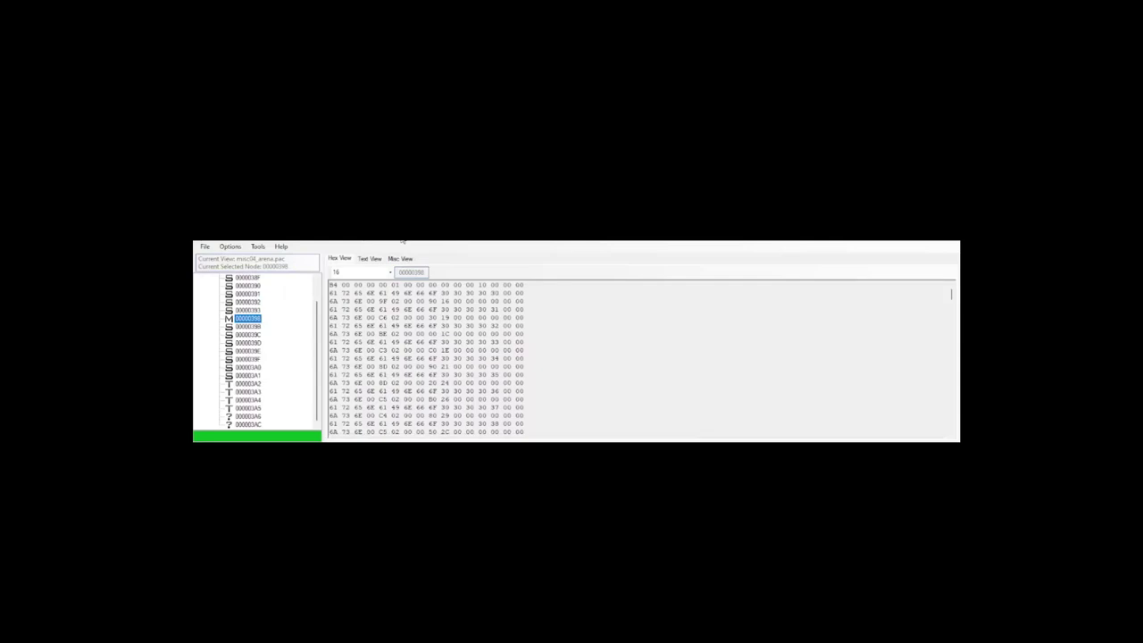
{"action": "key", "text": "super+Up"}
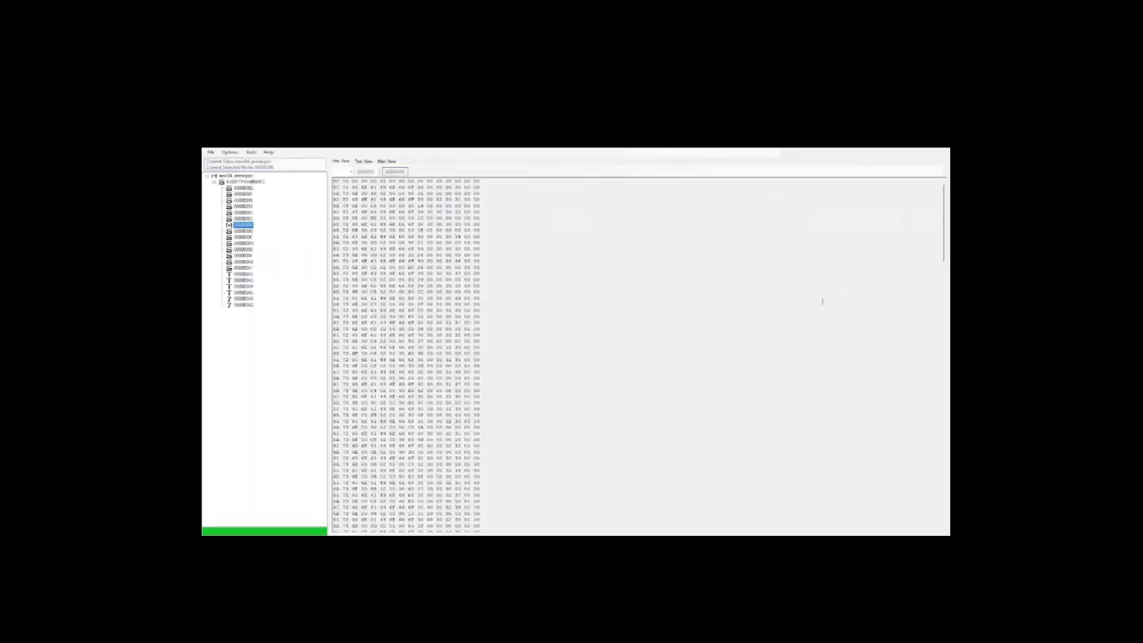
{"action": "left_click", "coordinate": [386, 161]}
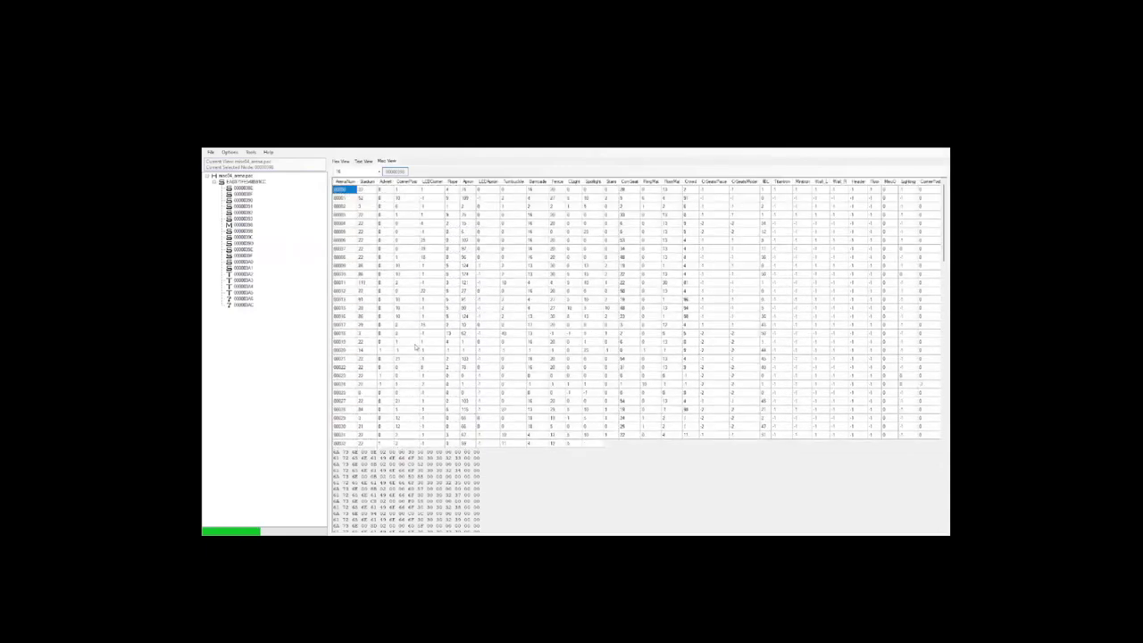
{"action": "left_click", "coordinate": [365, 309]}
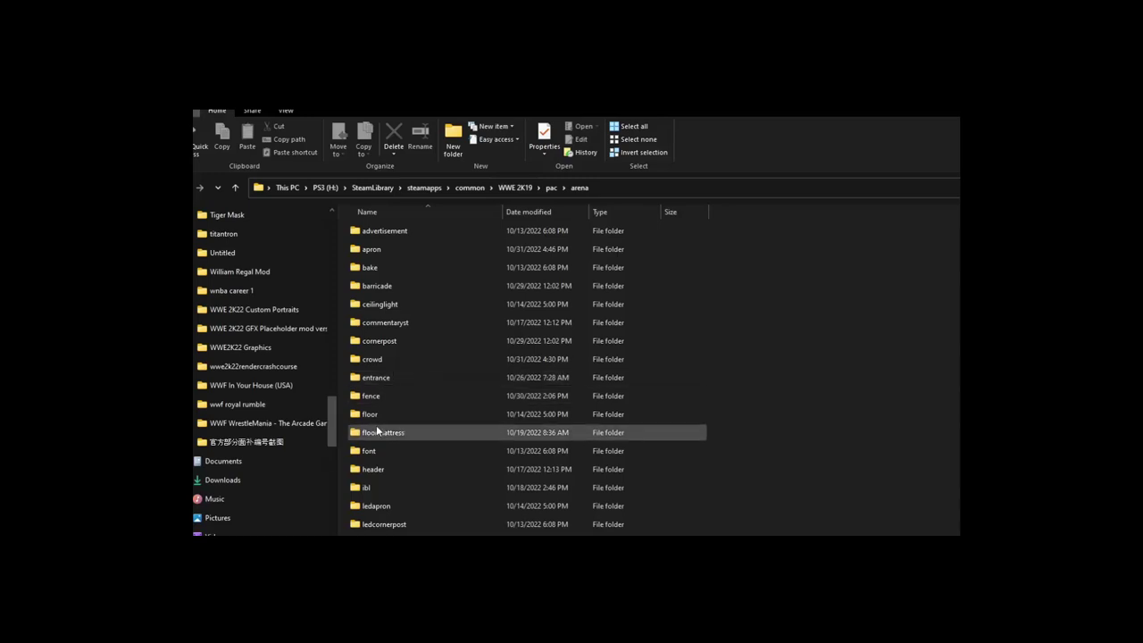
Step: Look through the arstadium files in WWE 2K19's pac\arena\stadium folder and return to the arena folder
{"action": "scroll", "coordinate": [402, 259], "scroll_direction": "down", "scroll_amount": 2}
{"action": "left_click", "coordinate": [451, 530]}
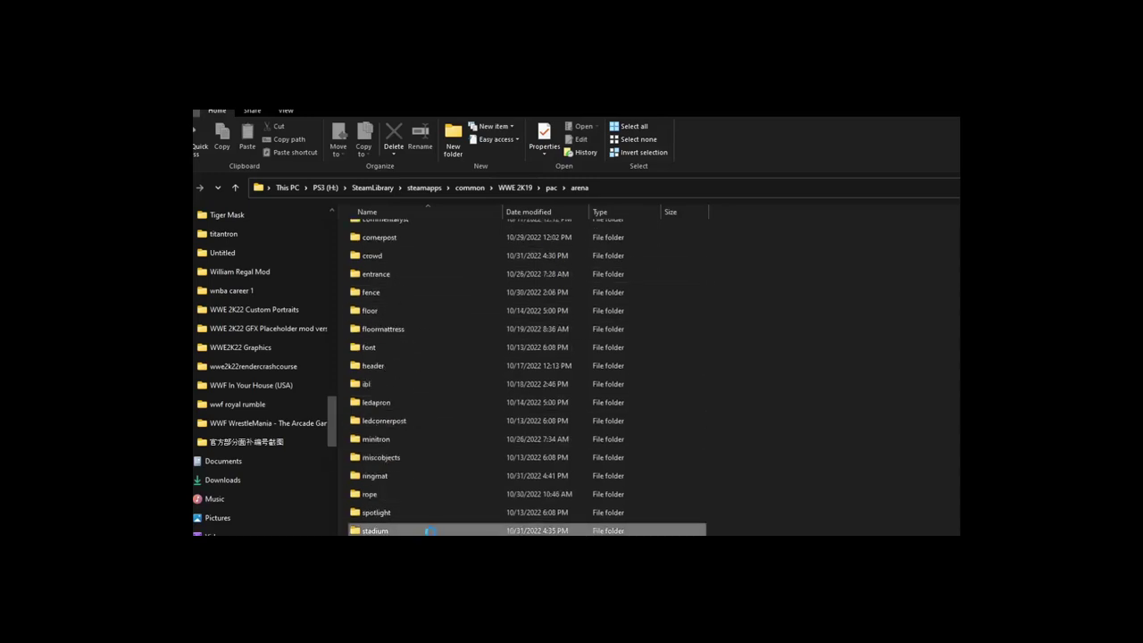
{"action": "scroll", "coordinate": [460, 423], "scroll_direction": "down", "scroll_amount": 2}
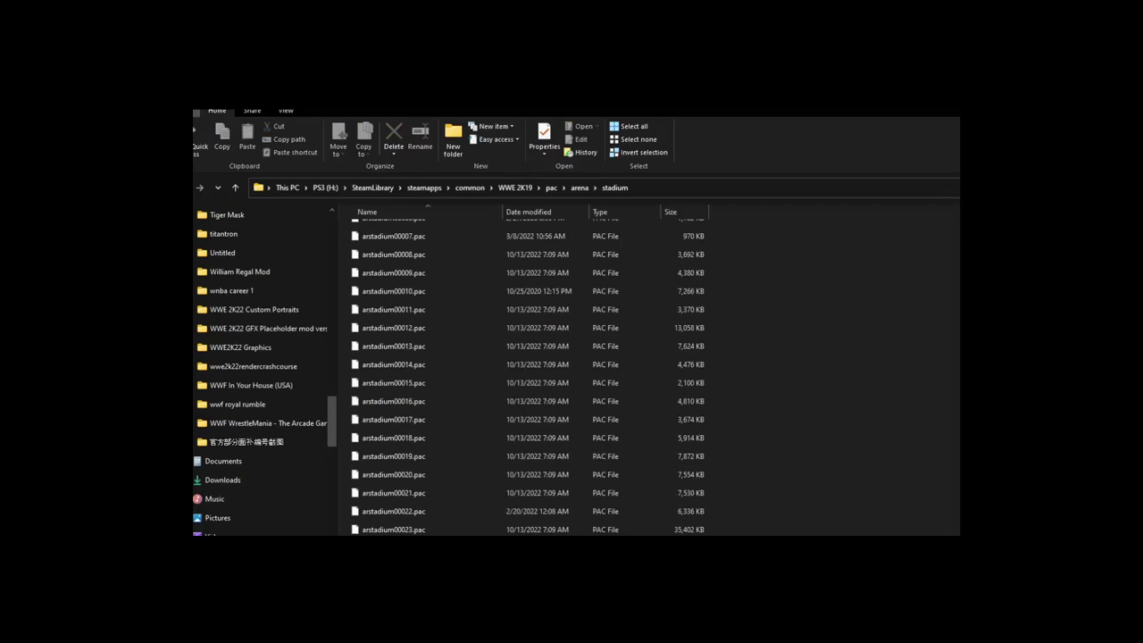
{"action": "key", "text": "alt+Left"}
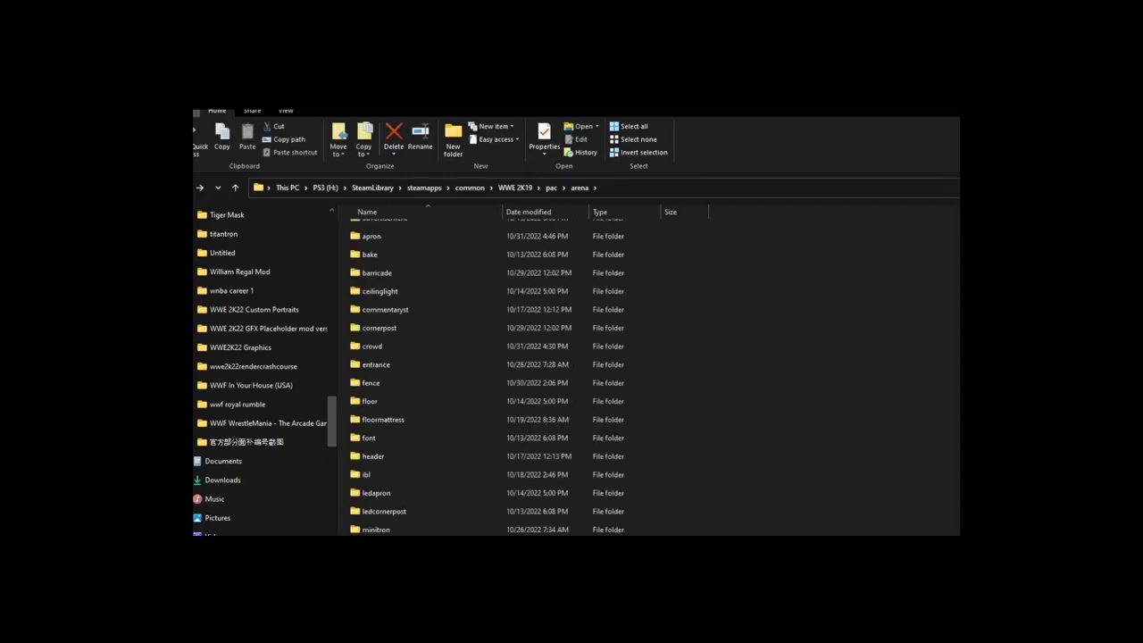
Step: Paste the copied apron file into WWE 2K19's pac\arena\apron folder
{"action": "left_click", "coordinate": [377, 239]}
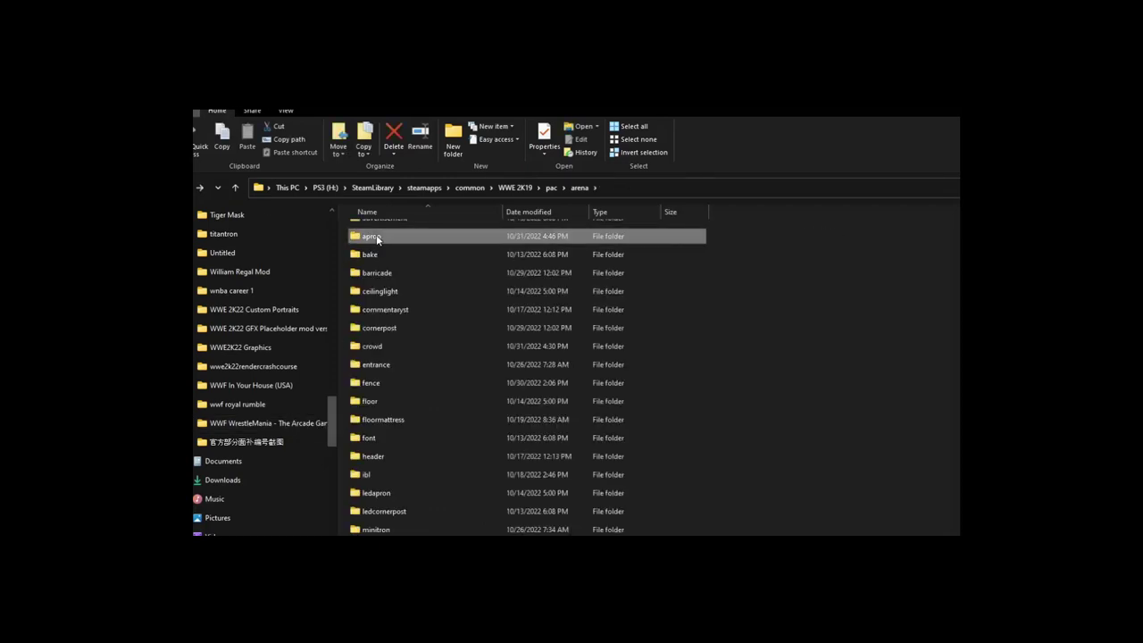
{"action": "key", "text": "Return"}
{"action": "scroll", "coordinate": [448, 460], "scroll_direction": "down", "scroll_amount": 7}
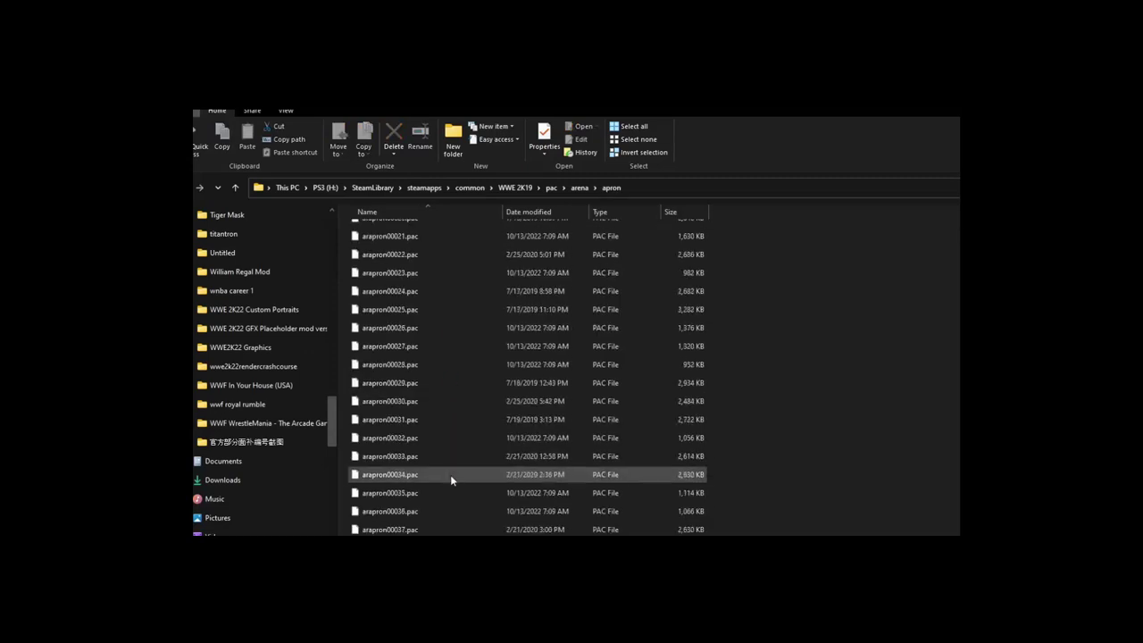
{"action": "scroll", "coordinate": [451, 477], "scroll_direction": "down", "scroll_amount": 6}
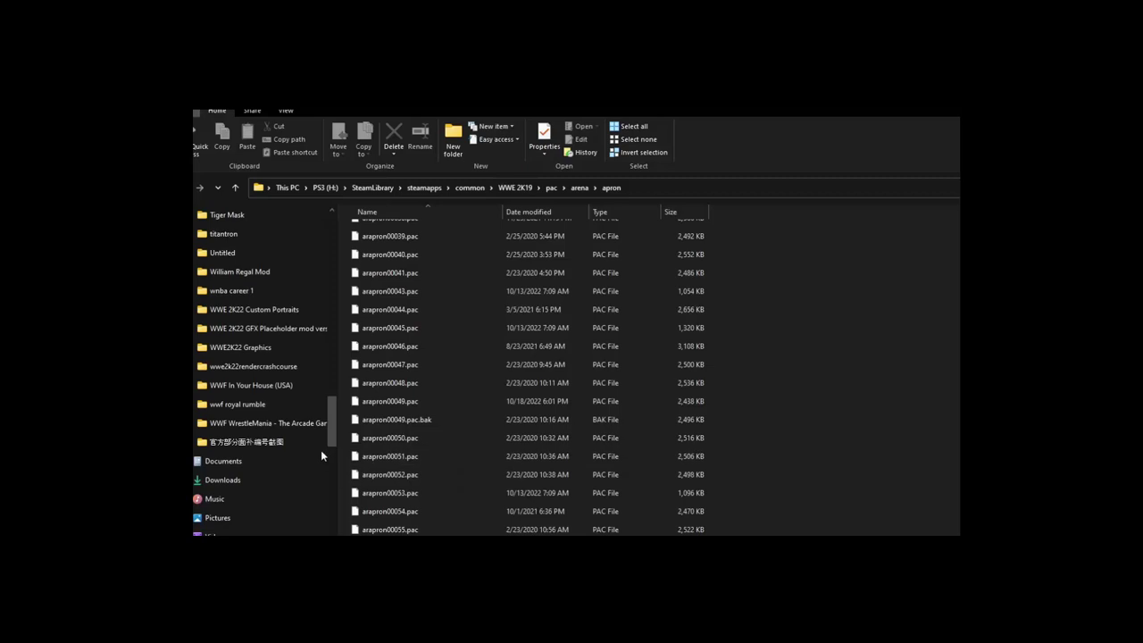
{"action": "scroll", "coordinate": [529, 498], "scroll_direction": "down", "scroll_amount": 11}
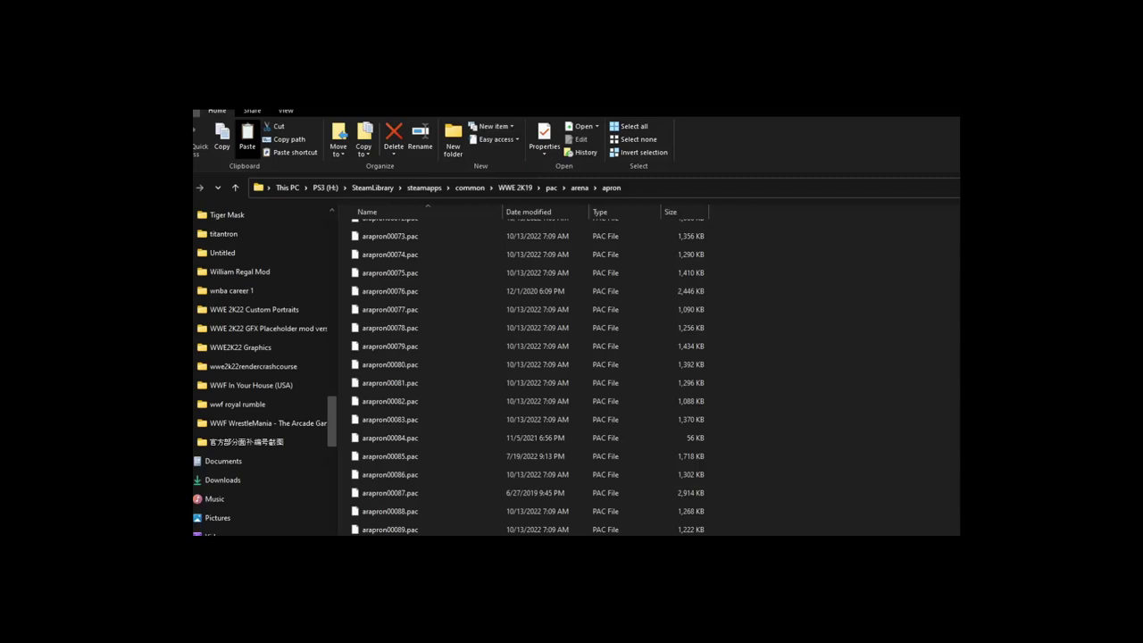
{"action": "left_click", "coordinate": [730, 527]}
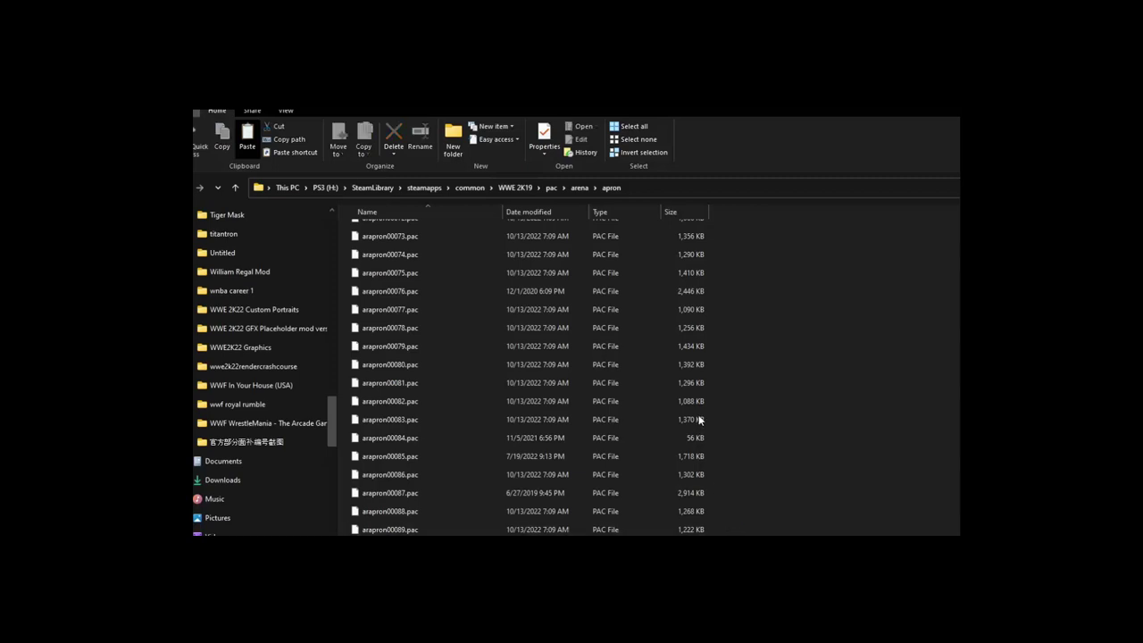
{"action": "left_click", "coordinate": [438, 530]}
{"action": "scroll", "coordinate": [438, 531], "scroll_direction": "down", "scroll_amount": 9}
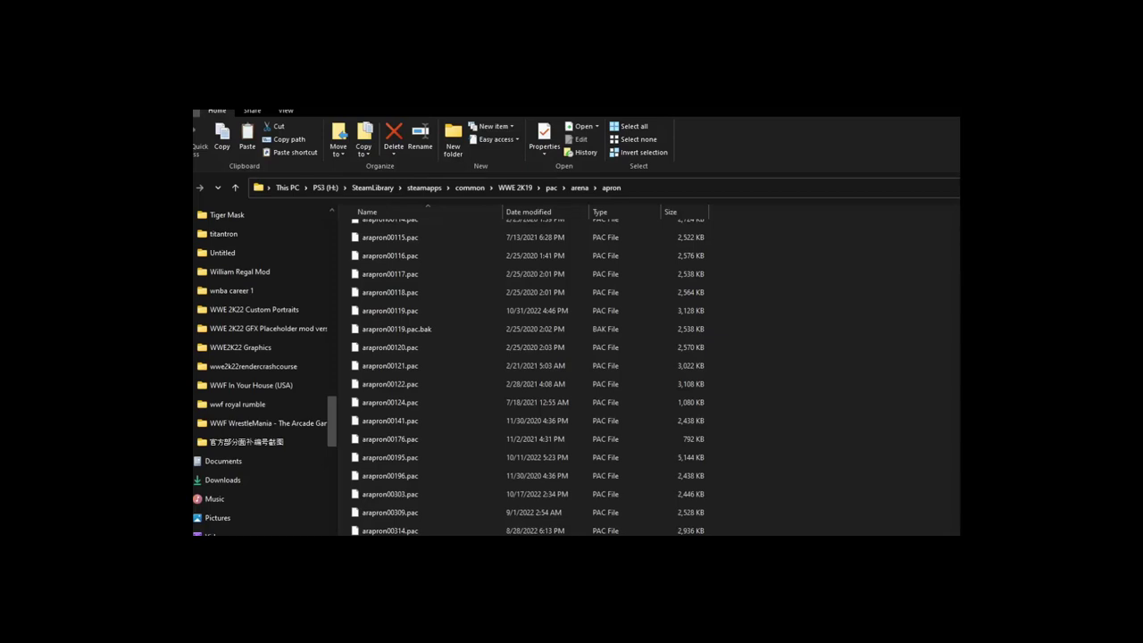
{"action": "key", "text": "ctrl+v"}
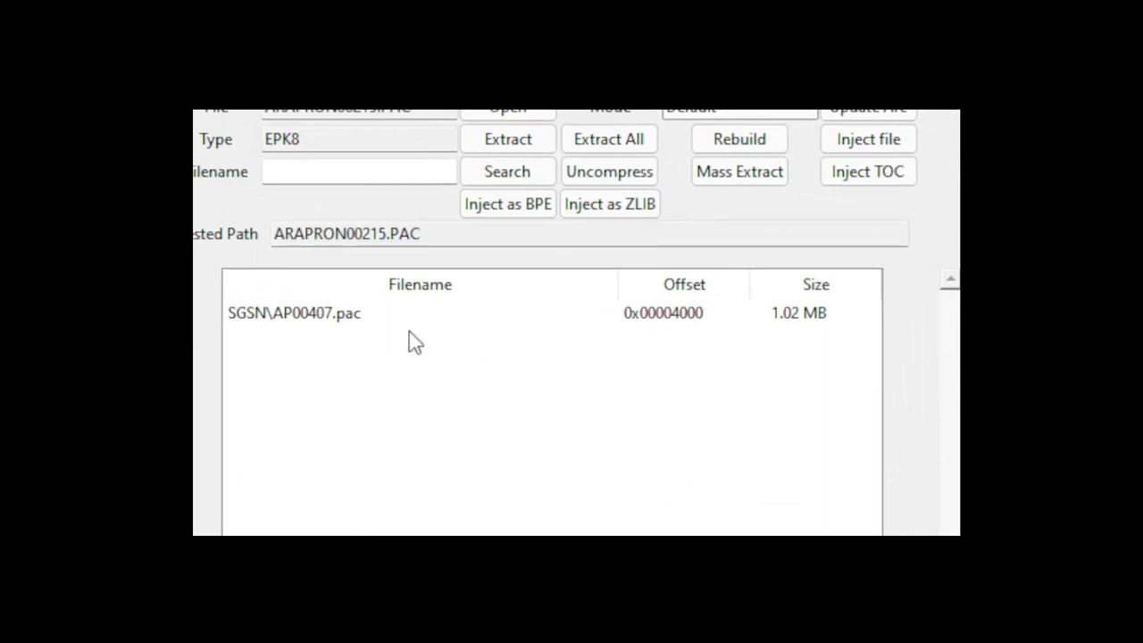
Step: Start injecting a file over SGSN\AP00407.pac inside ARAPRON00215.PAC
{"action": "left_click", "coordinate": [361, 317]}
{"action": "left_click", "coordinate": [880, 143]}
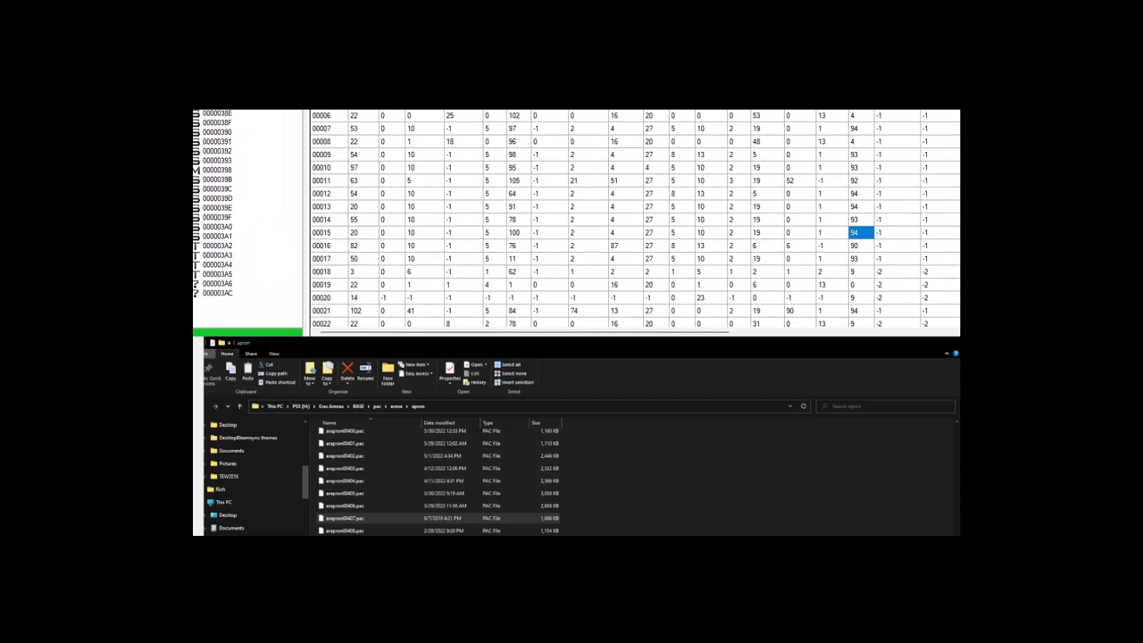
Step: Switch to File Explorer, go from WWE 2K19's ibl folder back up to arena, and open the crowd folder
{"action": "key", "text": "alt+Tab"}
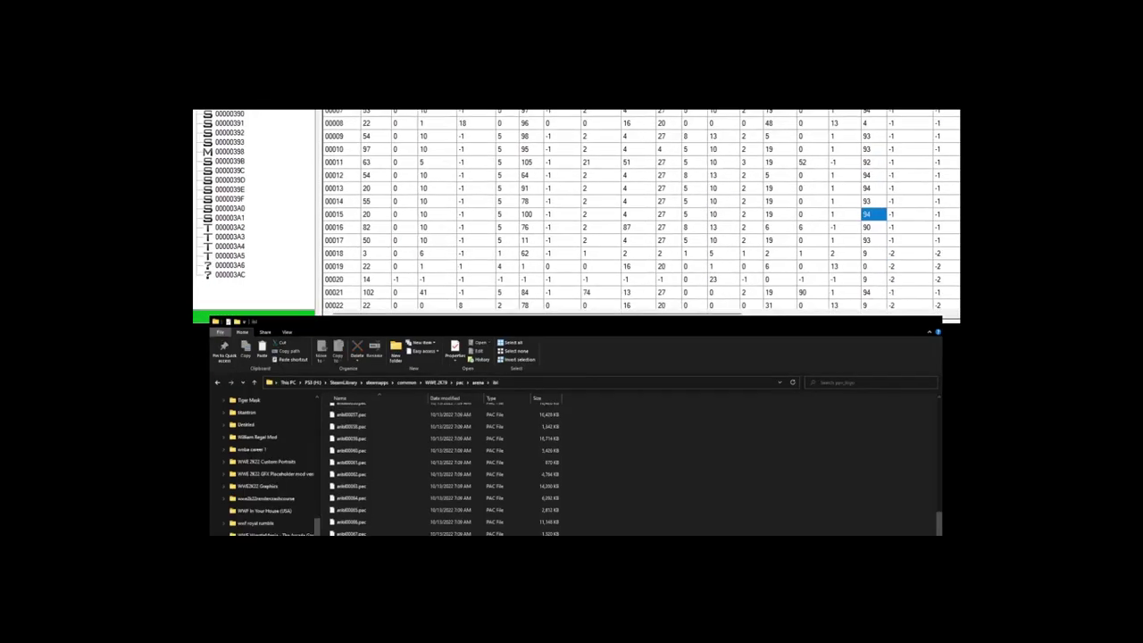
{"action": "key", "text": "alt+Tab"}
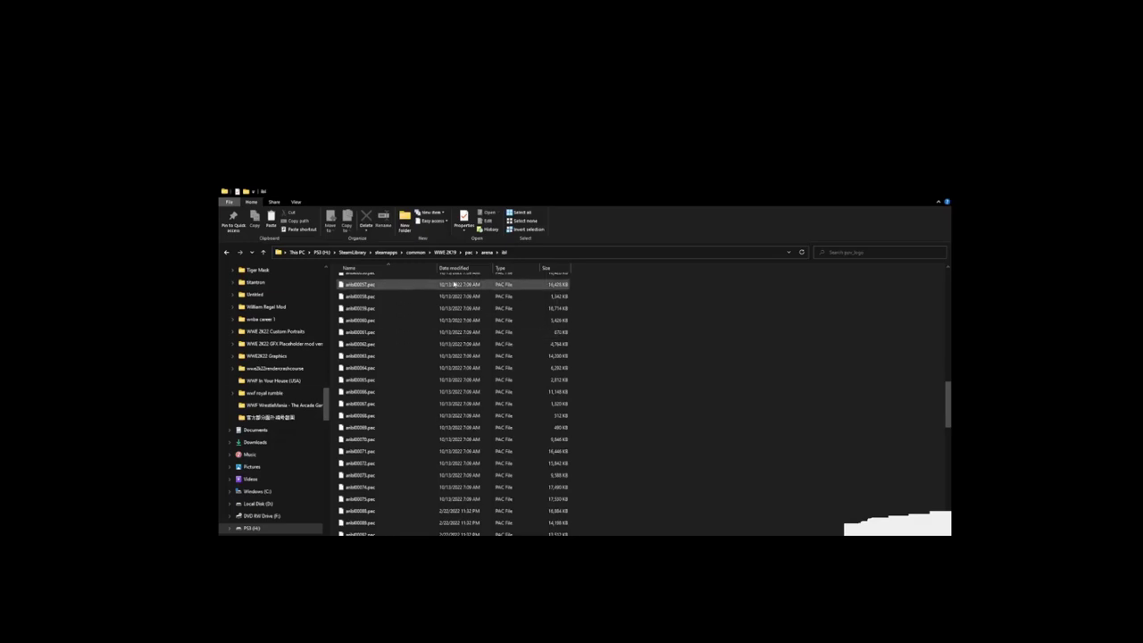
{"action": "left_click", "coordinate": [489, 253]}
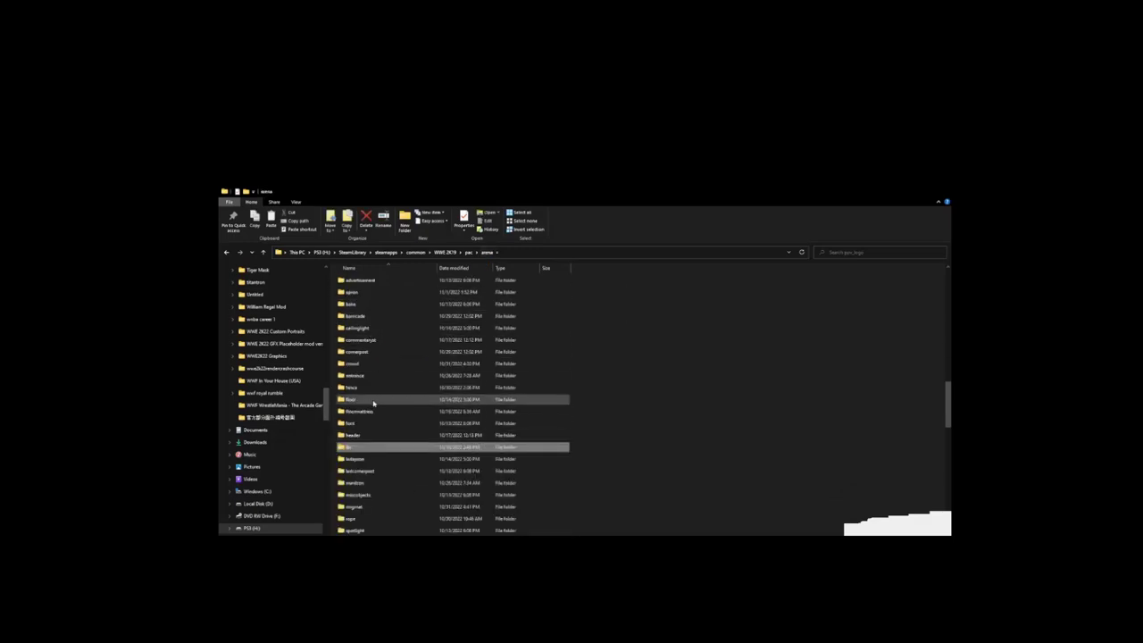
{"action": "scroll", "coordinate": [381, 438], "scroll_direction": "down", "scroll_amount": 1}
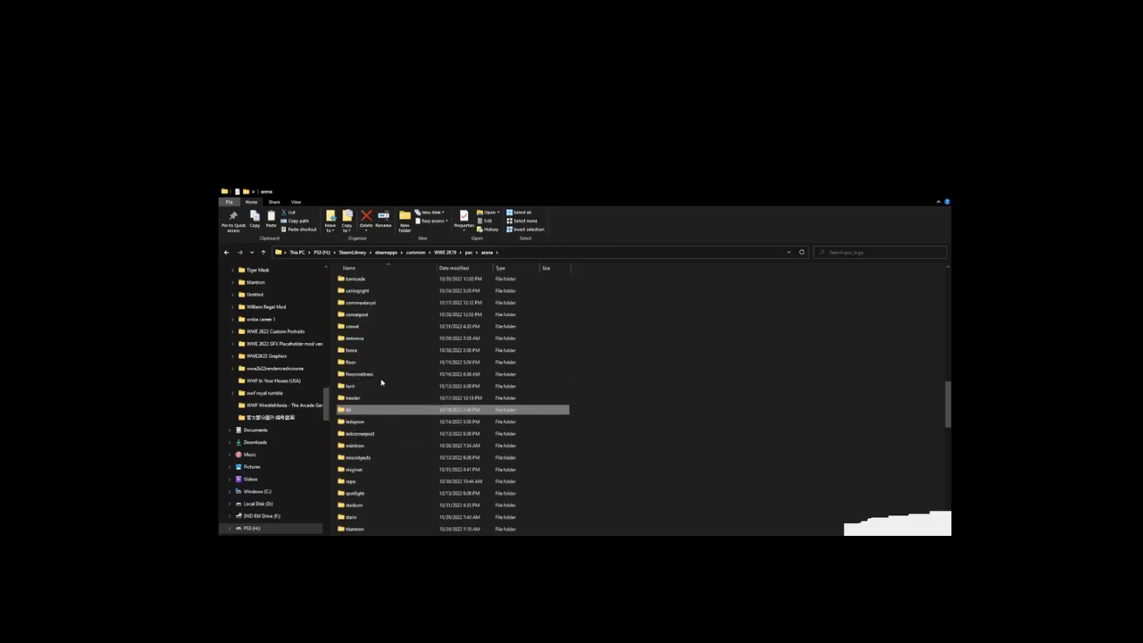
{"action": "left_click", "coordinate": [376, 327]}
{"action": "double_click", "coordinate": [377, 327]}
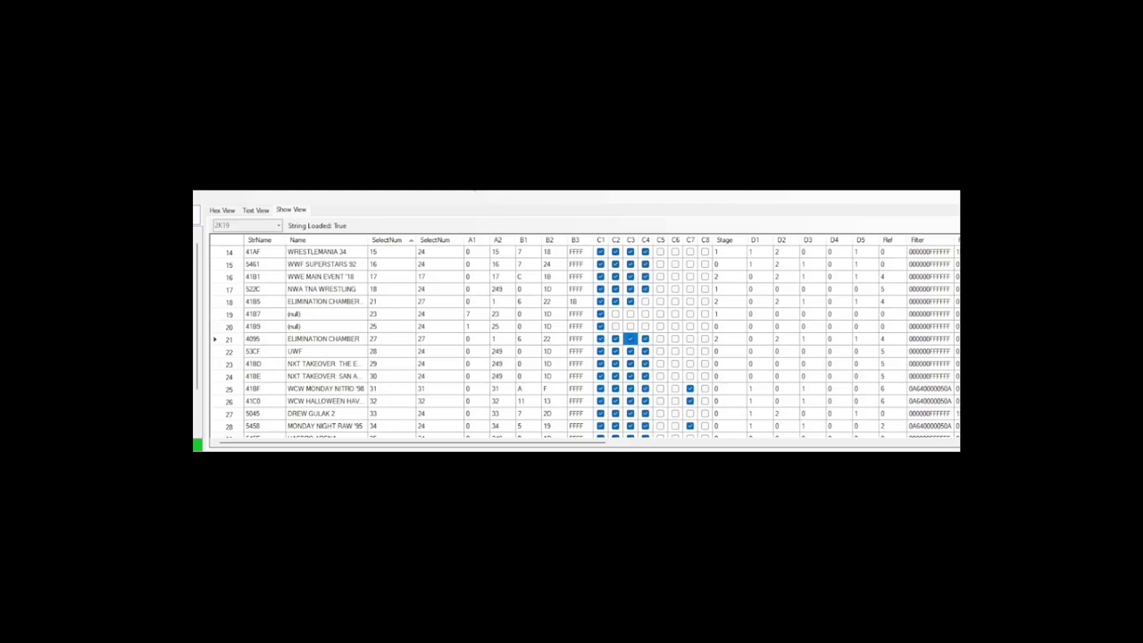
Step: Change the StrName of the WRESTLEMANIA 34 show entry to 52B0 and save the changes
{"action": "scroll", "coordinate": [414, 360], "scroll_direction": "up", "scroll_amount": 2}
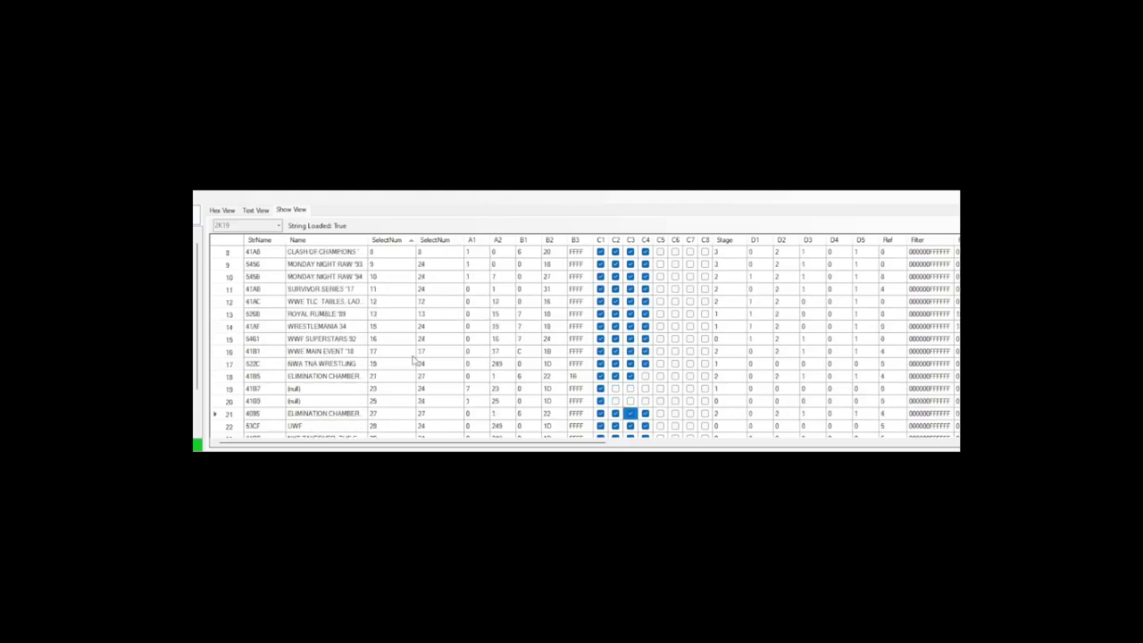
{"action": "left_click", "coordinate": [326, 331]}
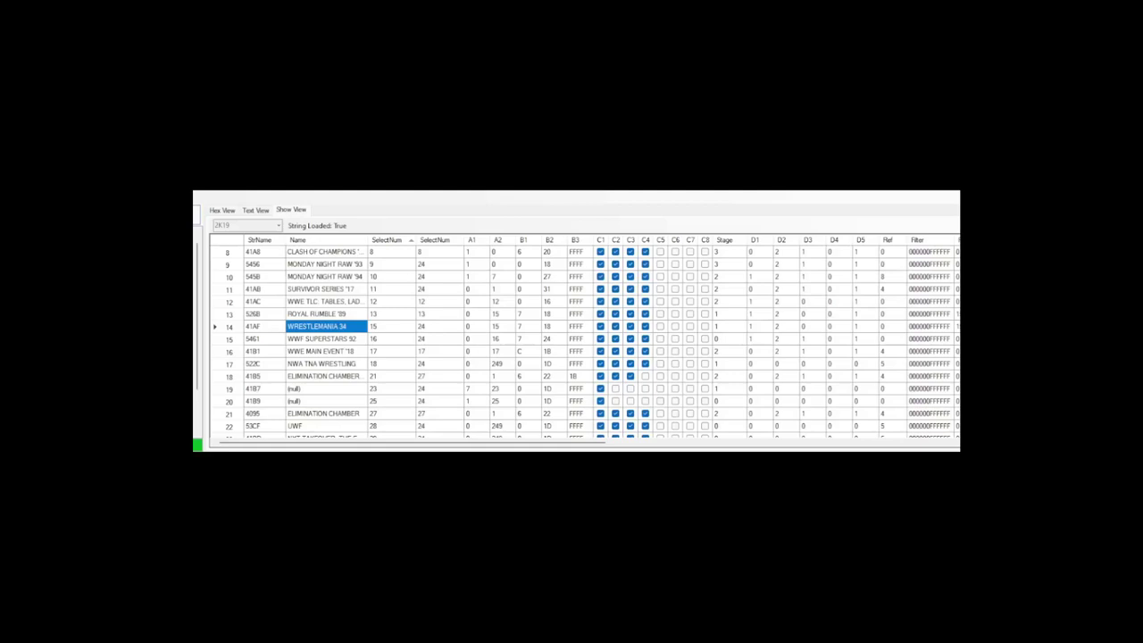
{"action": "left_click", "coordinate": [264, 330]}
{"action": "left_click", "coordinate": [265, 327]}
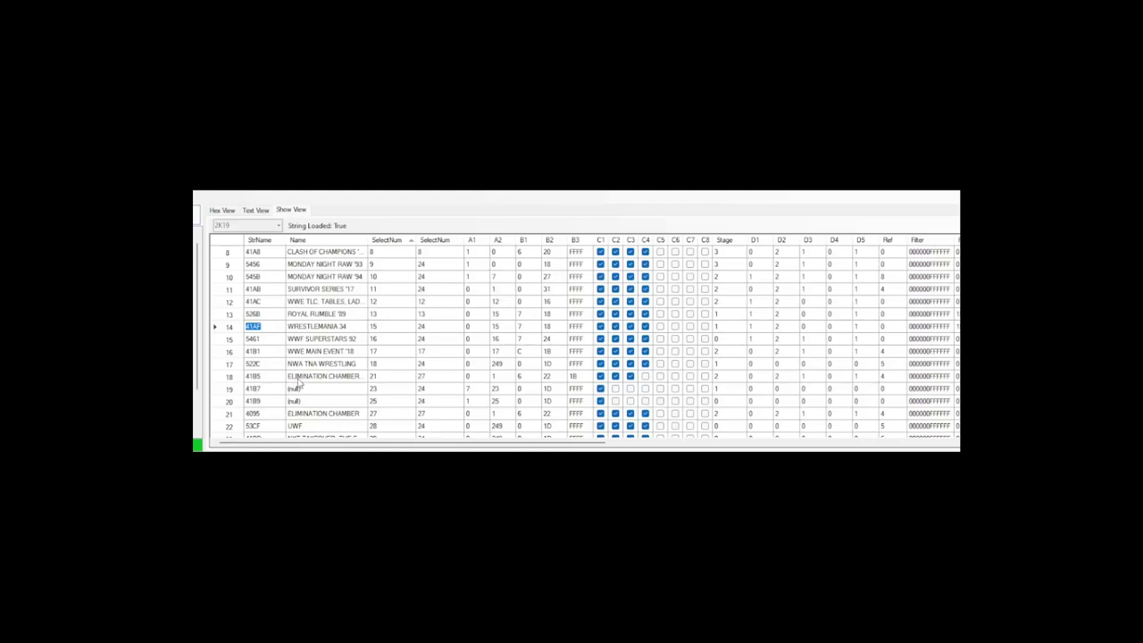
{"action": "type", "text": "52B0"}
{"action": "left_click", "coordinate": [315, 329]}
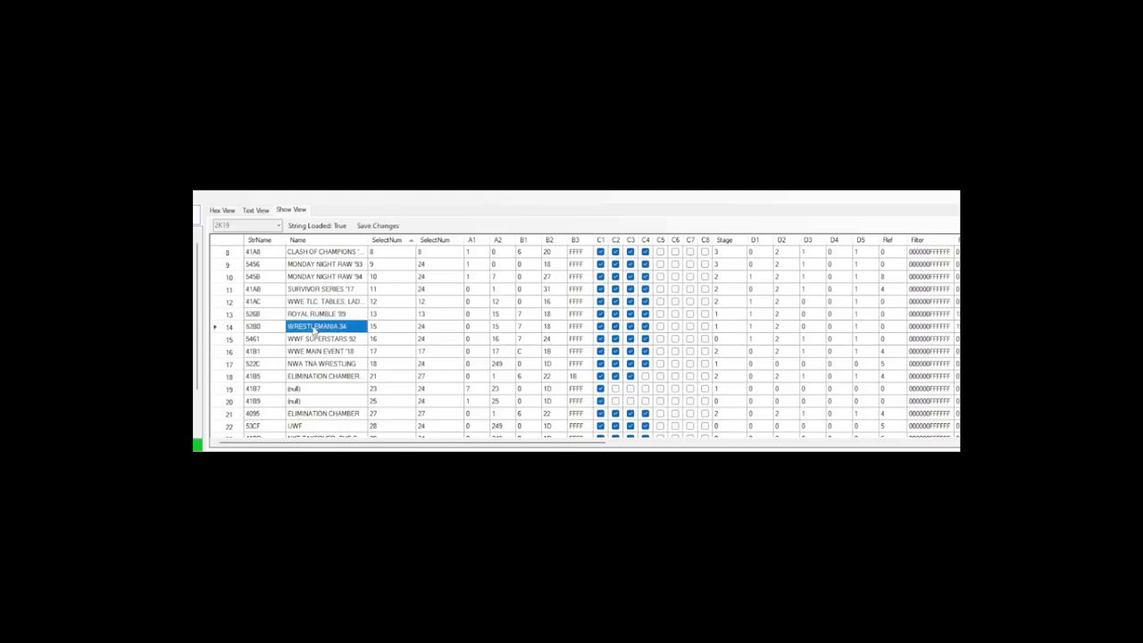
{"action": "left_click", "coordinate": [378, 225]}
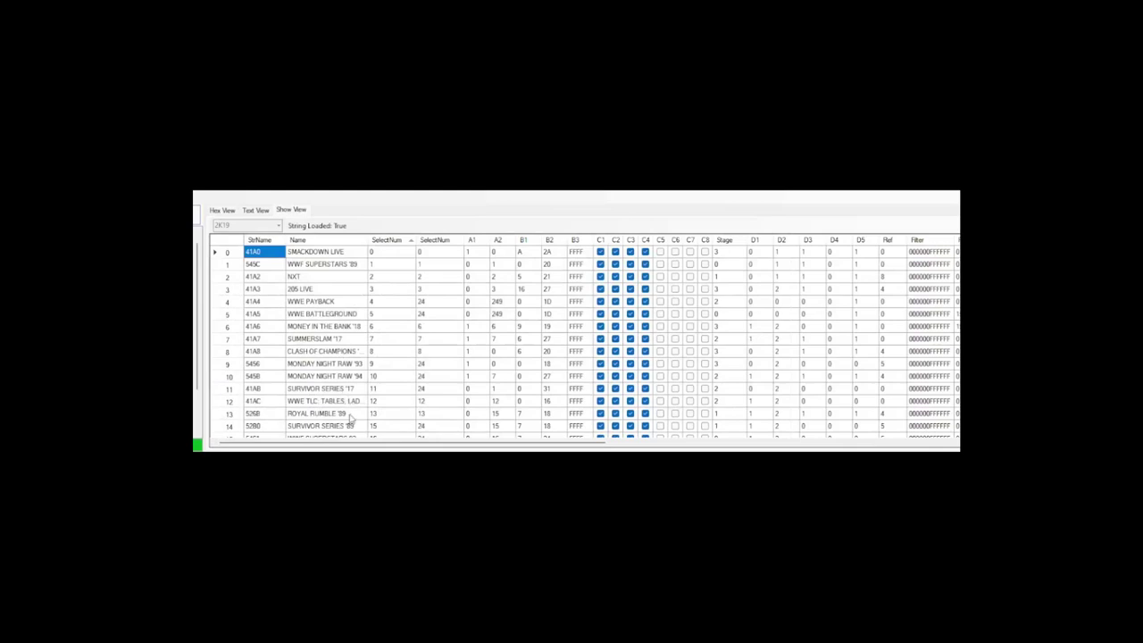
Step: Examine the show settings of the SURVIVOR SERIES '89 entry across its row, from SelectNum to the Ref, Filter and F columns
{"action": "left_click_drag", "start_coordinate": [356, 430], "coordinate": [377, 395]}
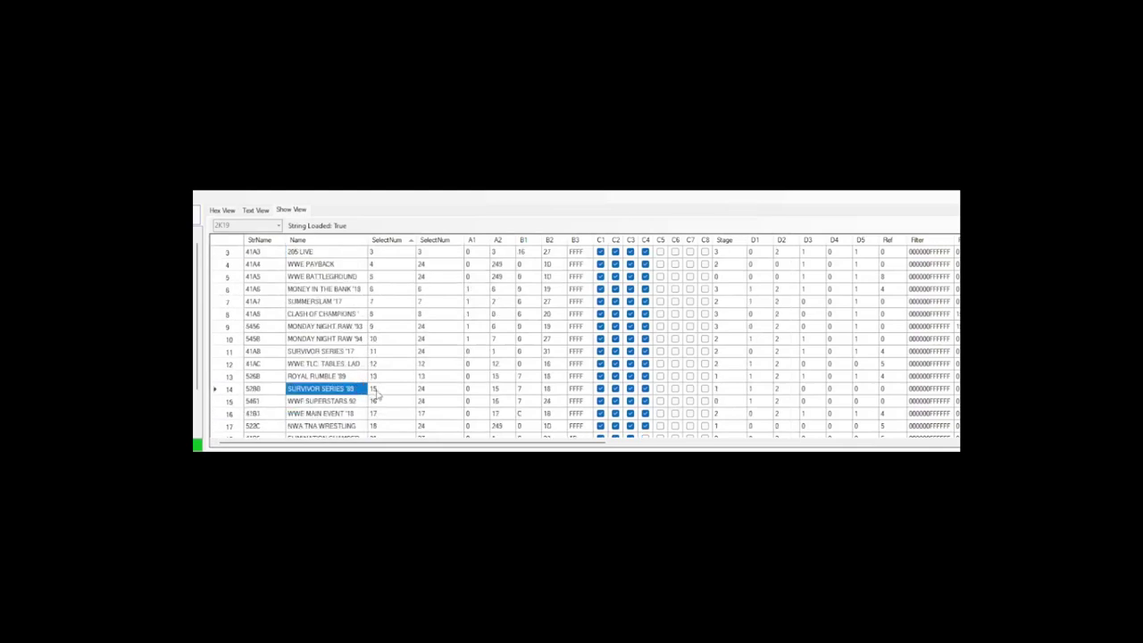
{"action": "left_click", "coordinate": [443, 391]}
{"action": "key", "text": "Right"}
{"action": "key", "text": "Right"}
{"action": "key", "text": "Right"}
{"action": "key", "text": "Right"}
{"action": "key", "text": "Right"}
{"action": "key", "text": "Right"}
{"action": "key", "text": "Right"}
{"action": "key", "text": "Right"}
{"action": "key", "text": "Right"}
{"action": "key", "text": "Right"}
{"action": "key", "text": "Right"}
{"action": "key", "text": "Right"}
{"action": "key", "text": "Right"}
{"action": "key", "text": "Right"}
{"action": "key", "text": "Right"}
{"action": "key", "text": "Right"}
{"action": "key", "text": "Right"}
{"action": "key", "text": "Right"}
{"action": "key", "text": "Right"}
{"action": "key", "text": "Right"}
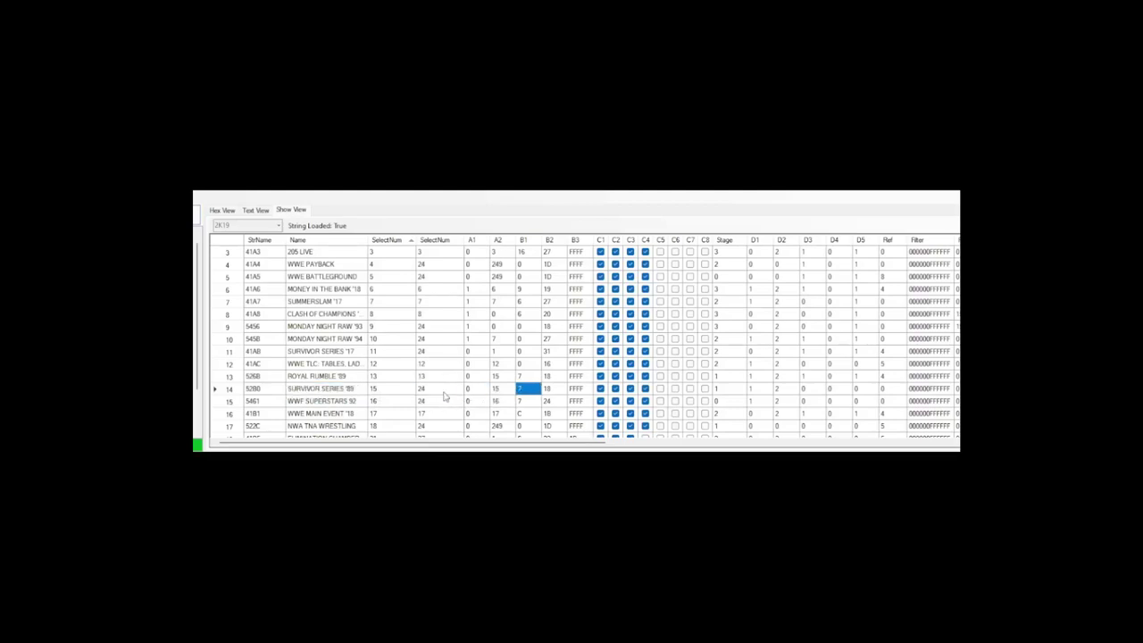
{"action": "key", "text": "Right"}
{"action": "key", "text": "Right"}
{"action": "key", "text": "Right"}
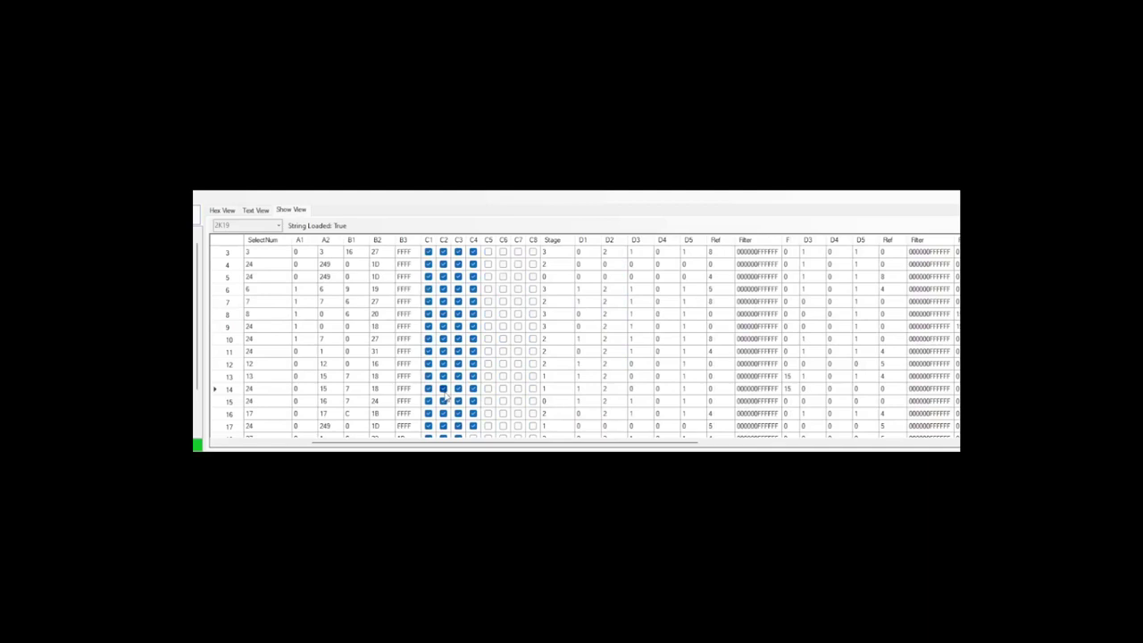
{"action": "key", "text": "Right"}
{"action": "key", "text": "Right"}
{"action": "key", "text": "Right"}
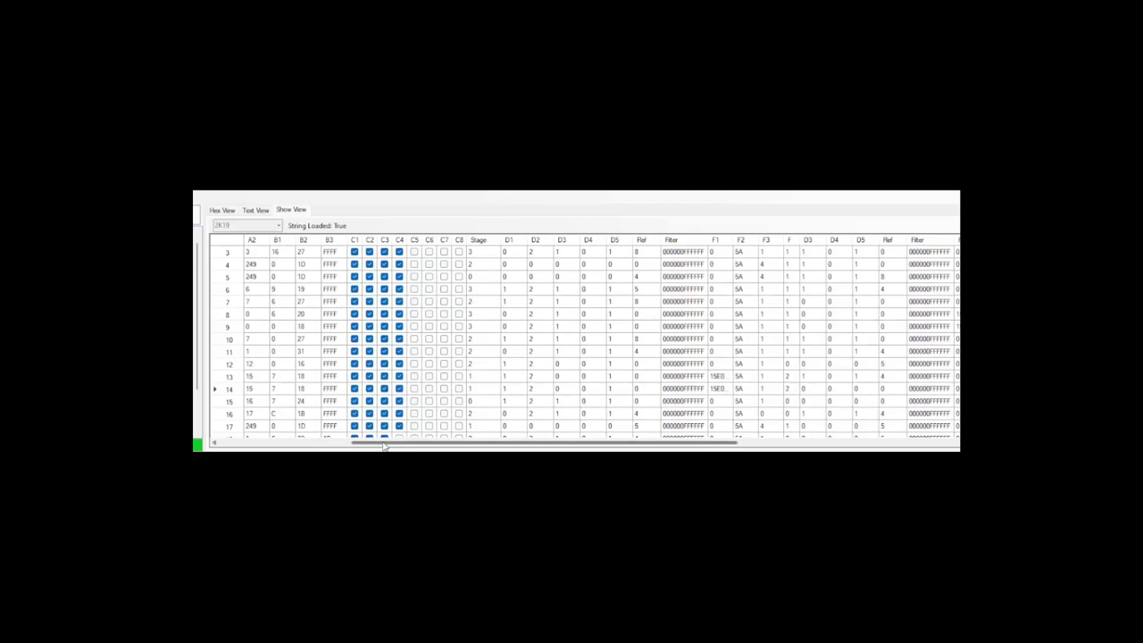
Step: Examine the WWF SUPERSTARS '92 entry across its H, F, Filter, Ref, D, Stage and C columns
{"action": "left_click_drag", "start_coordinate": [446, 441], "coordinate": [575, 437]}
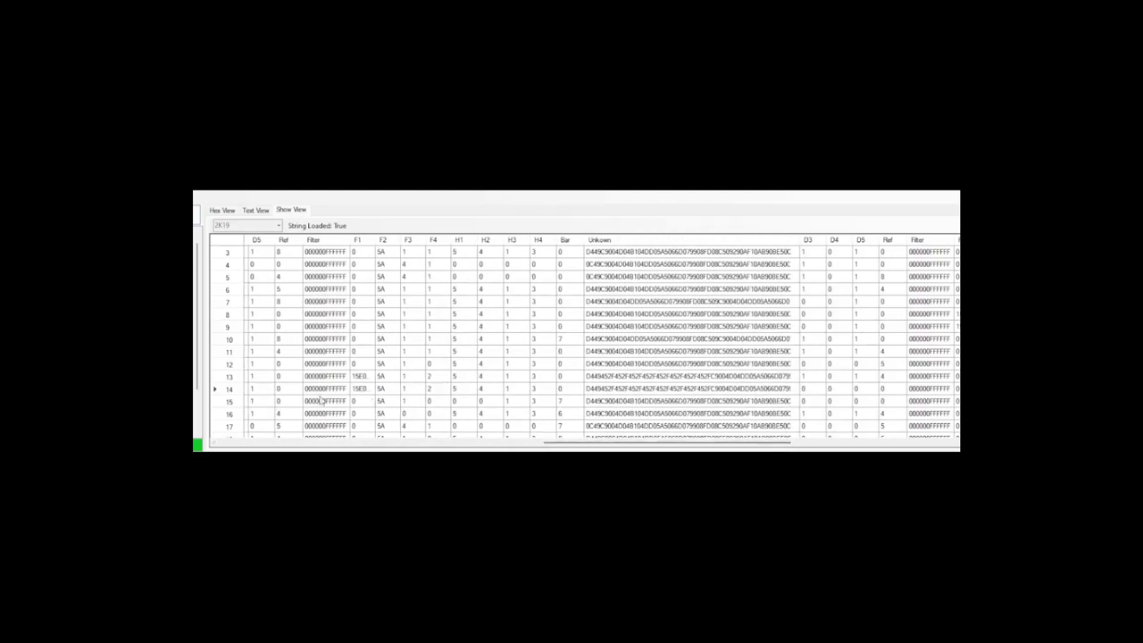
{"action": "left_click", "coordinate": [567, 402]}
{"action": "key", "text": "Left"}
{"action": "key", "text": "Left"}
{"action": "key", "text": "Left"}
{"action": "key", "text": "Left"}
{"action": "key", "text": "Left"}
{"action": "key", "text": "Left"}
{"action": "key", "text": "Left"}
{"action": "key", "text": "Left"}
{"action": "key", "text": "Left"}
{"action": "key", "text": "Left"}
{"action": "key", "text": "Left"}
{"action": "key", "text": "Left"}
{"action": "key", "text": "Left"}
{"action": "key", "text": "Left"}
{"action": "key", "text": "Left"}
{"action": "key", "text": "Left"}
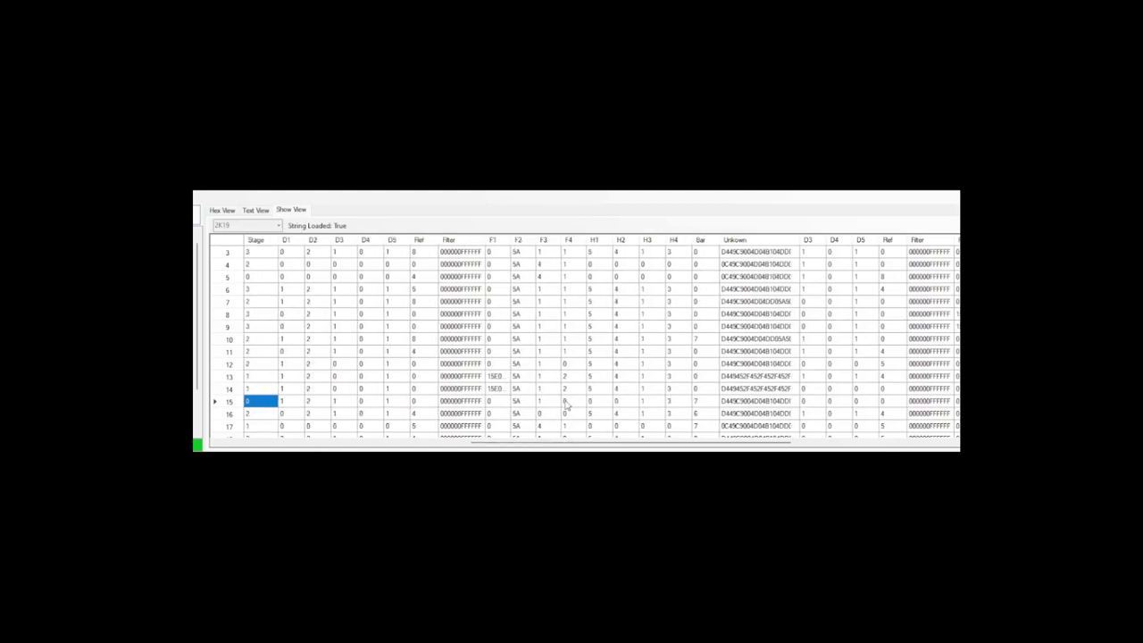
{"action": "key", "text": "Left"}
{"action": "key", "text": "Left"}
{"action": "key", "text": "Left"}
{"action": "key", "text": "Left"}
{"action": "key", "text": "Left"}
{"action": "key", "text": "Left"}
{"action": "key", "text": "Left"}
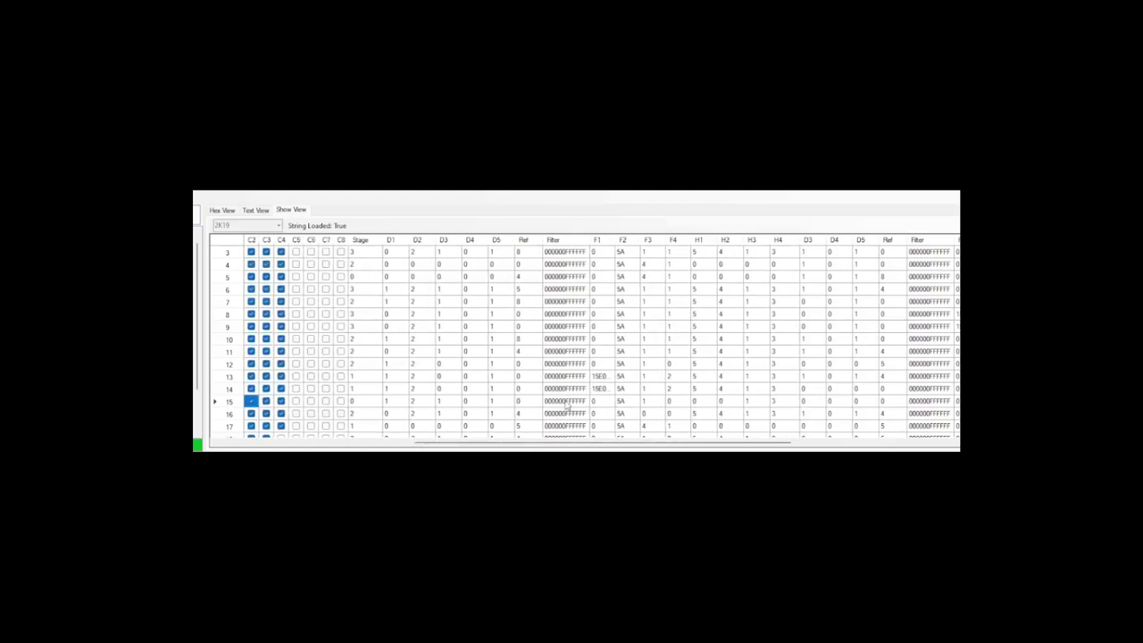
Step: Compare the Stage values of the listed shows with their names and SelectNum entries
{"action": "key", "text": "Right"}
{"action": "key", "text": "Right"}
{"action": "key", "text": "Right"}
{"action": "key", "text": "Right"}
{"action": "key", "text": "Right"}
{"action": "key", "text": "Right"}
{"action": "key", "text": "Right"}
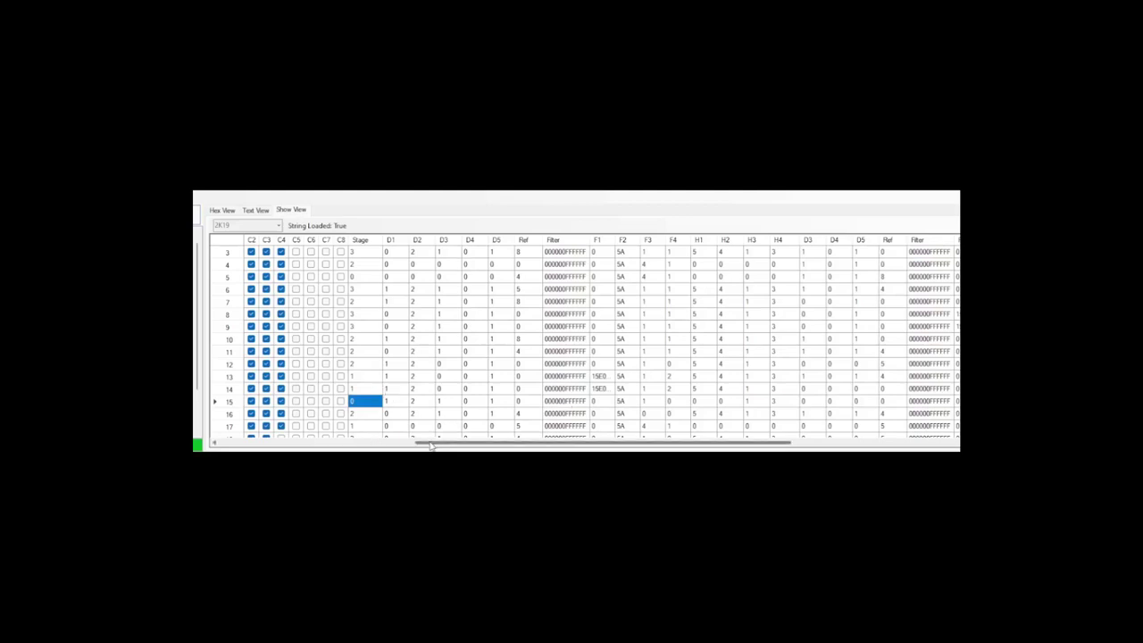
{"action": "left_click_drag", "start_coordinate": [430, 446], "coordinate": [241, 448]}
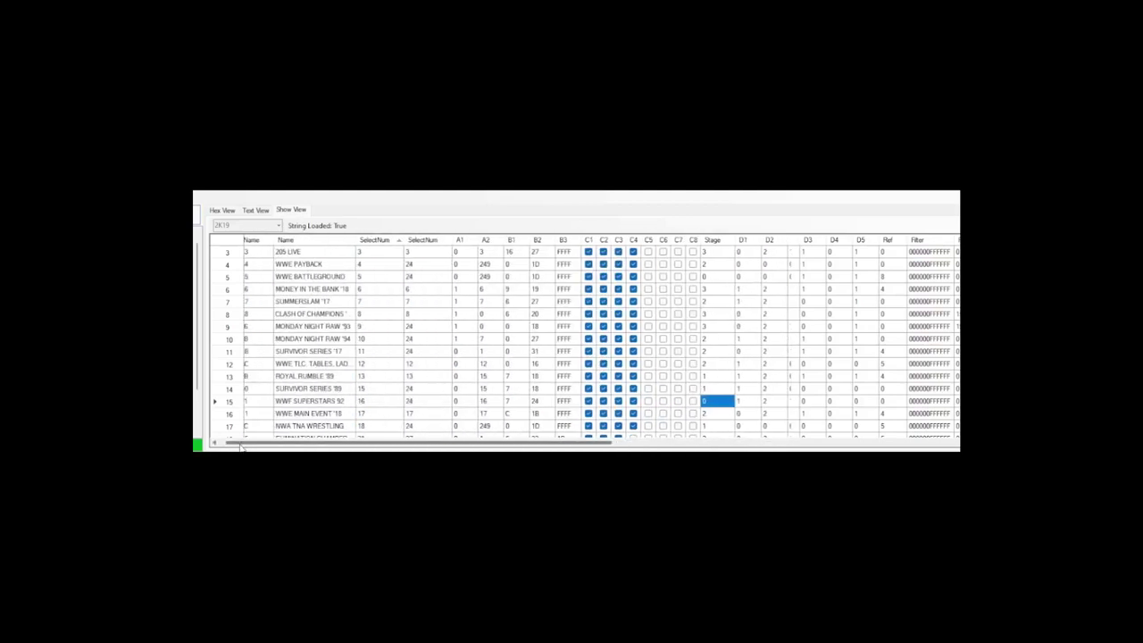
{"action": "scroll", "coordinate": [394, 366], "scroll_direction": "up", "scroll_amount": 1}
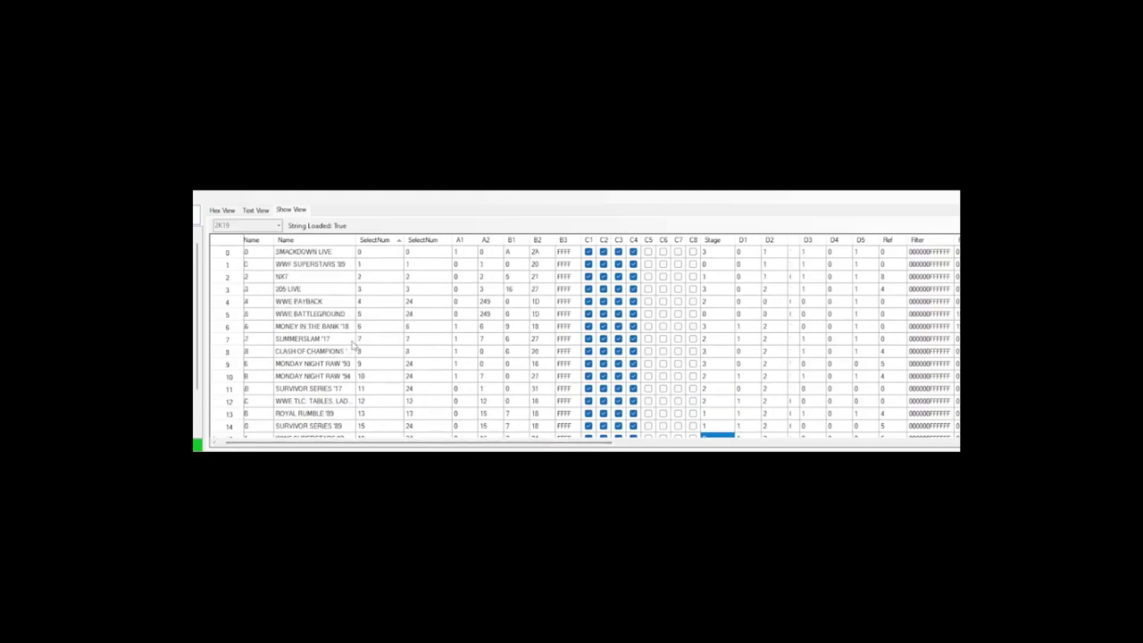
{"action": "scroll", "coordinate": [352, 342], "scroll_direction": "down", "scroll_amount": 1}
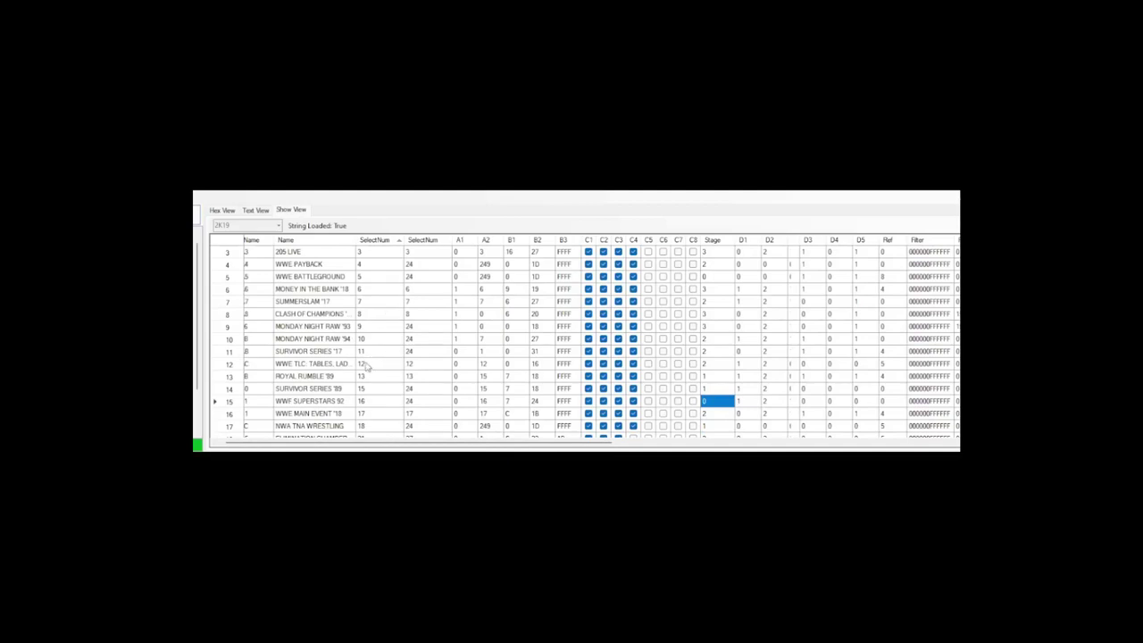
{"action": "scroll", "coordinate": [356, 309], "scroll_direction": "up", "scroll_amount": 1}
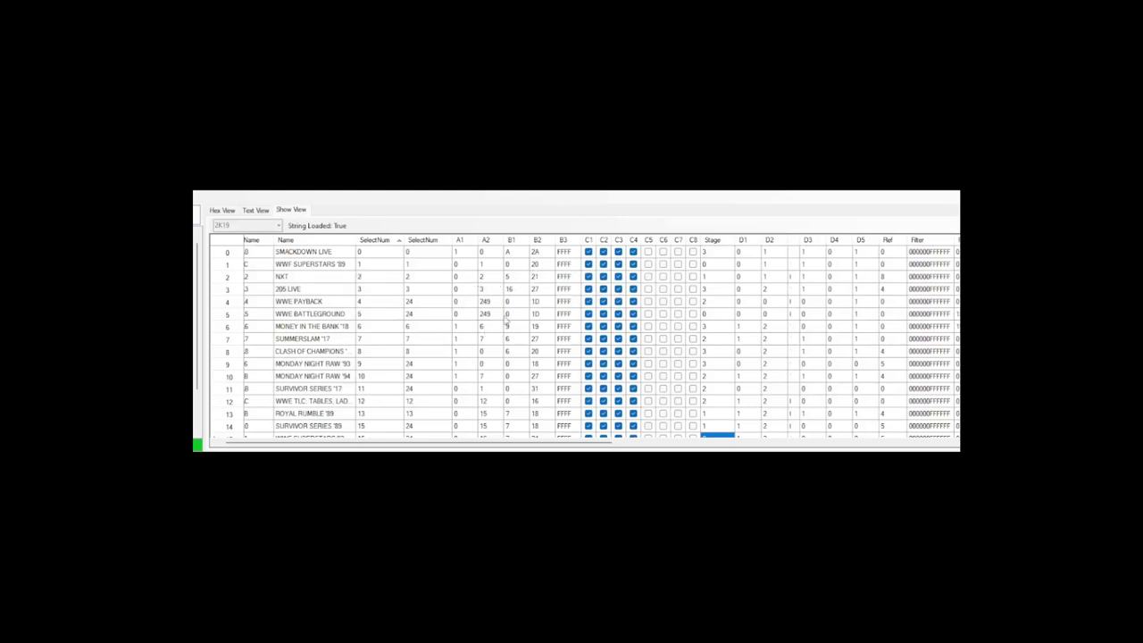
Step: Set the Stage value of the SURVIVOR SERIES '89 show entry to 0
{"action": "left_click", "coordinate": [438, 280]}
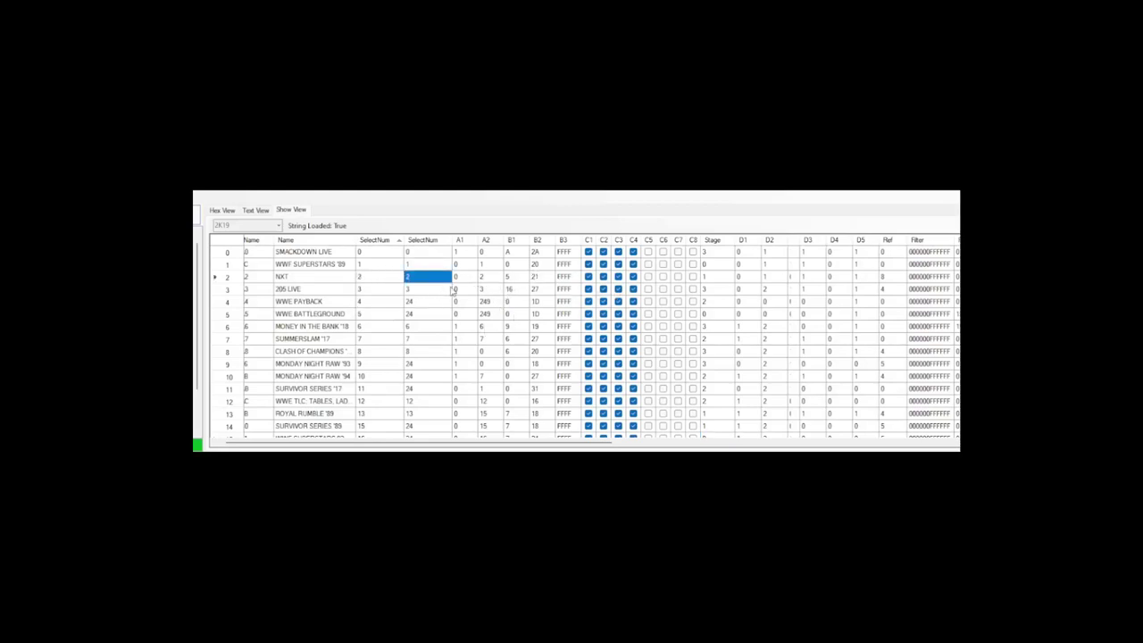
{"action": "key", "text": "Up"}
{"action": "key", "text": "Right"}
{"action": "key", "text": "Right"}
{"action": "key", "text": "Right"}
{"action": "key", "text": "Right"}
{"action": "key", "text": "Right"}
{"action": "key", "text": "Right"}
{"action": "key", "text": "Right"}
{"action": "key", "text": "Right"}
{"action": "key", "text": "Right"}
{"action": "key", "text": "Right"}
{"action": "key", "text": "Right"}
{"action": "key", "text": "Right"}
{"action": "key", "text": "Right"}
{"action": "key", "text": "Right"}
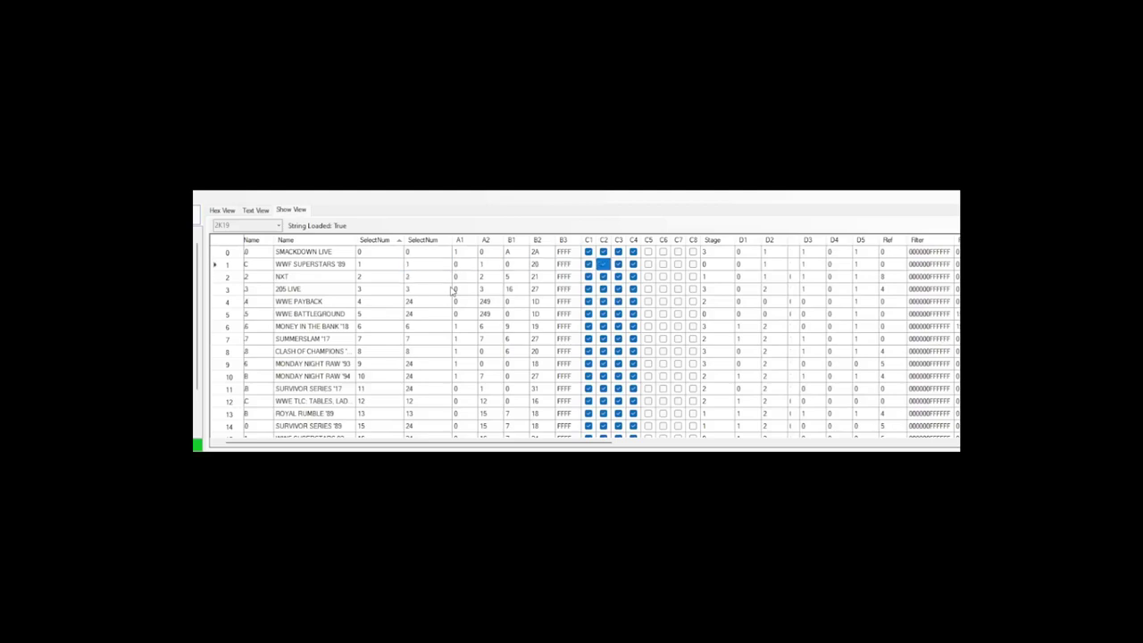
{"action": "key", "text": "Down"}
{"action": "key", "text": "Down"}
{"action": "key", "text": "Down"}
{"action": "key", "text": "Down"}
{"action": "key", "text": "Down"}
{"action": "key", "text": "Down"}
{"action": "key", "text": "Down"}
{"action": "key", "text": "Down"}
{"action": "key", "text": "Down"}
{"action": "key", "text": "Down"}
{"action": "key", "text": "Down"}
{"action": "key", "text": "Down"}
{"action": "key", "text": "Down"}
{"action": "key", "text": "Down"}
{"action": "key", "text": "Up"}
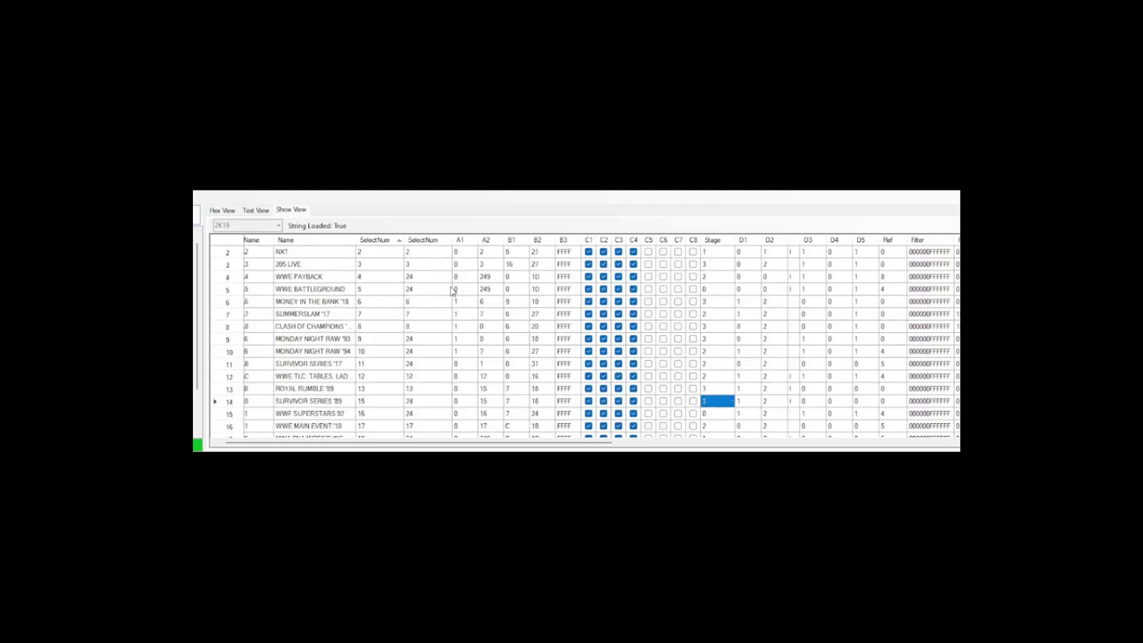
{"action": "key", "text": "BackSpace"}
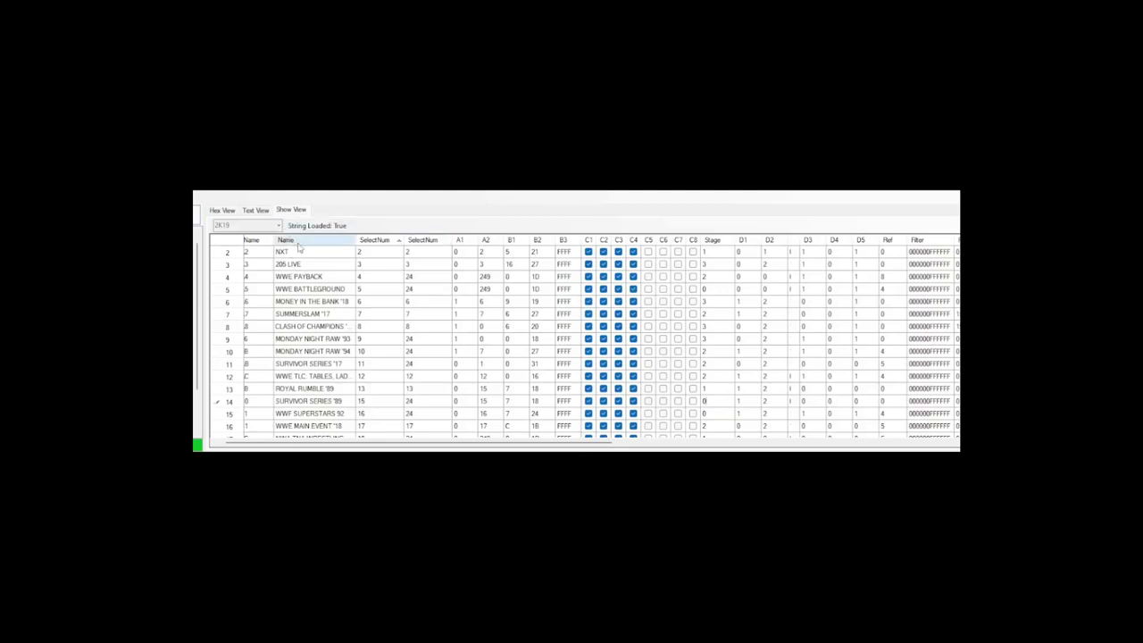
{"action": "left_click", "coordinate": [391, 302]}
{"action": "left_click", "coordinate": [380, 225]}
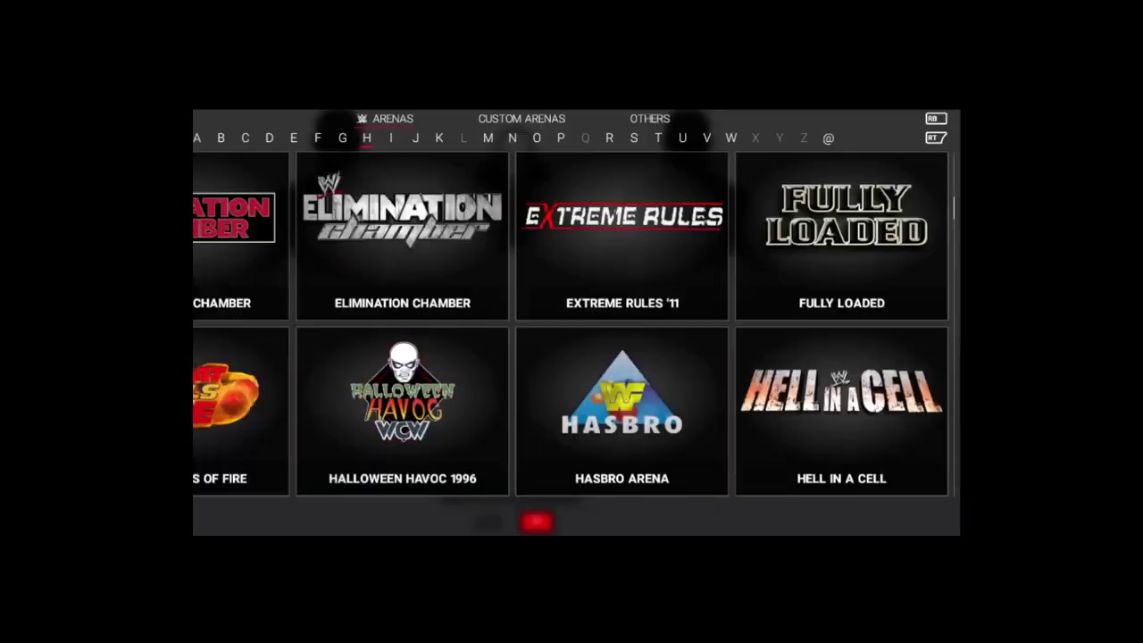
Step: In WWE 2K19's arena list, find and select the SURVIVOR SERIES '89 arena for the match
{"action": "key", "text": "Down"}
{"action": "key", "text": "Down"}
{"action": "key", "text": "Down"}
{"action": "key", "text": "Down"}
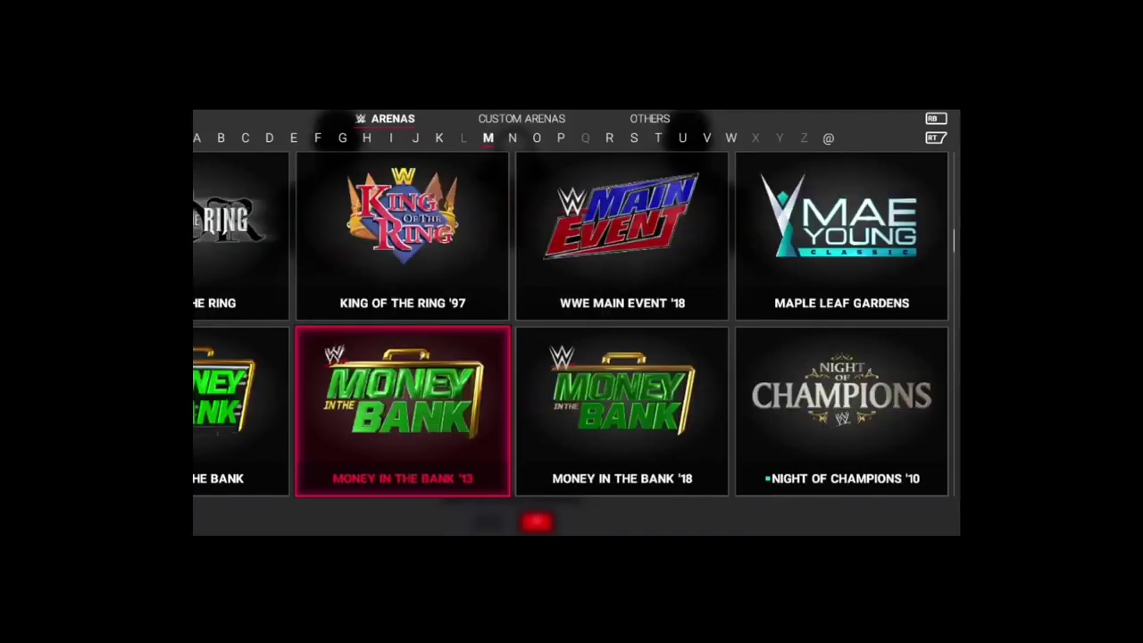
{"action": "key", "text": "Down"}
{"action": "key", "text": "Down"}
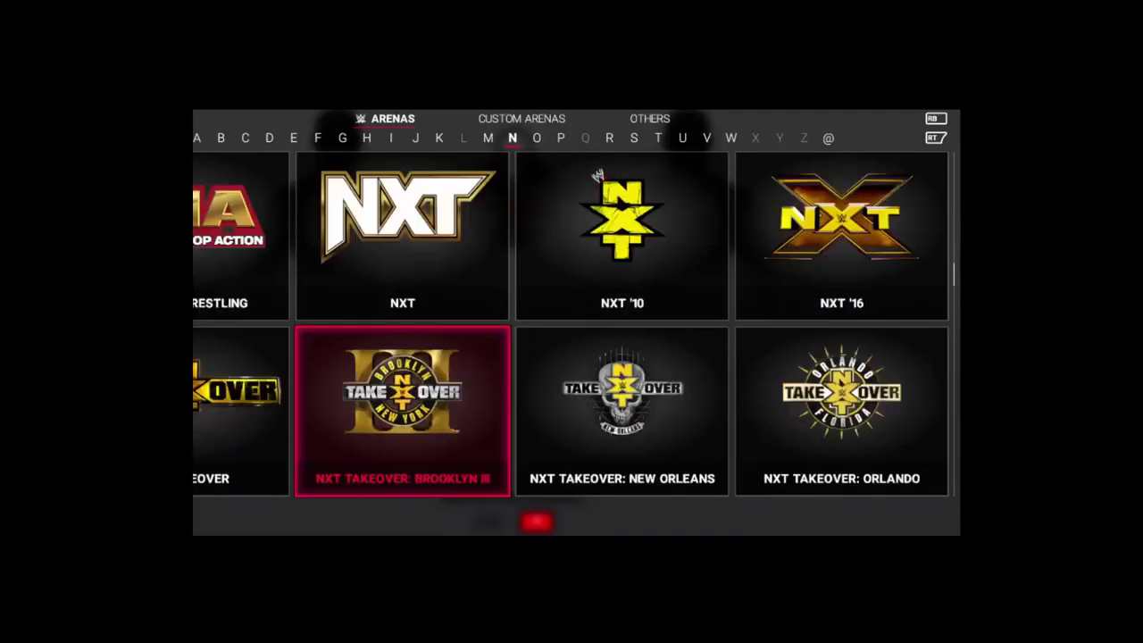
{"action": "key", "text": "Down"}
{"action": "key", "text": "Down"}
{"action": "key", "text": "Down"}
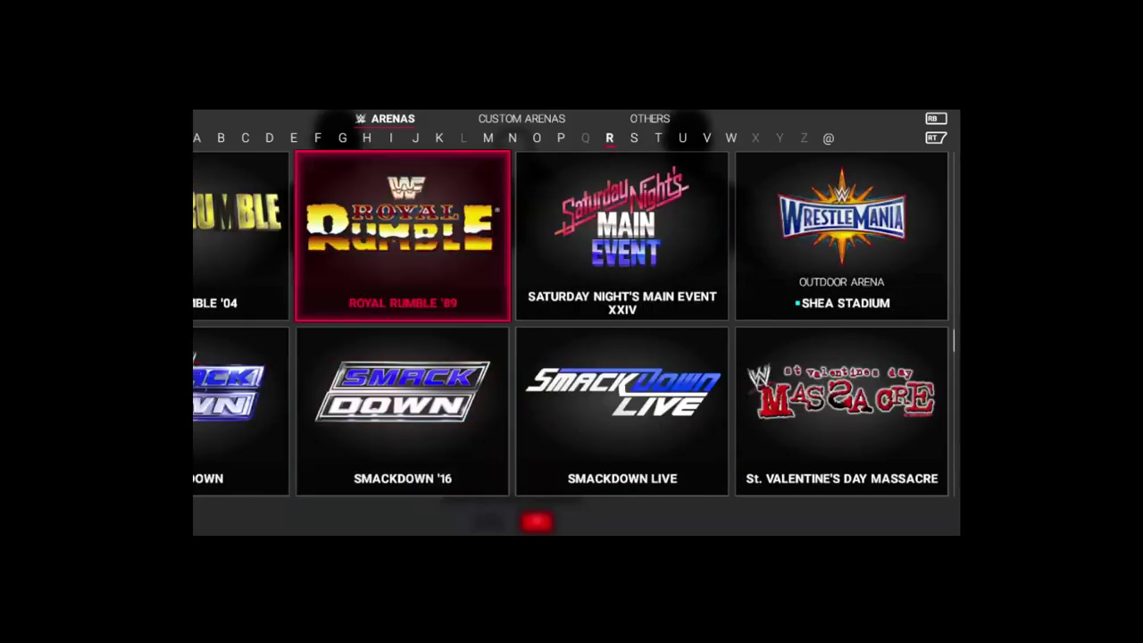
{"action": "key", "text": "Down"}
{"action": "key", "text": "Down"}
{"action": "key", "text": "Down"}
{"action": "key", "text": "Down"}
{"action": "key", "text": "Down"}
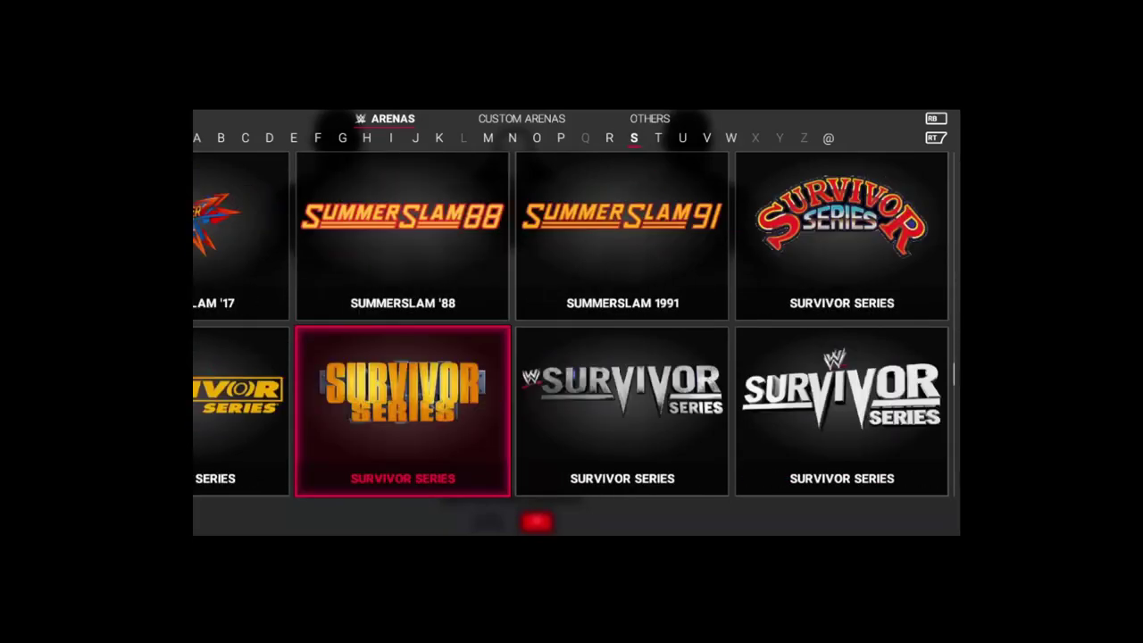
{"action": "key", "text": "Down"}
{"action": "key", "text": "Right"}
{"action": "key", "text": "Right"}
{"action": "key", "text": "Return"}
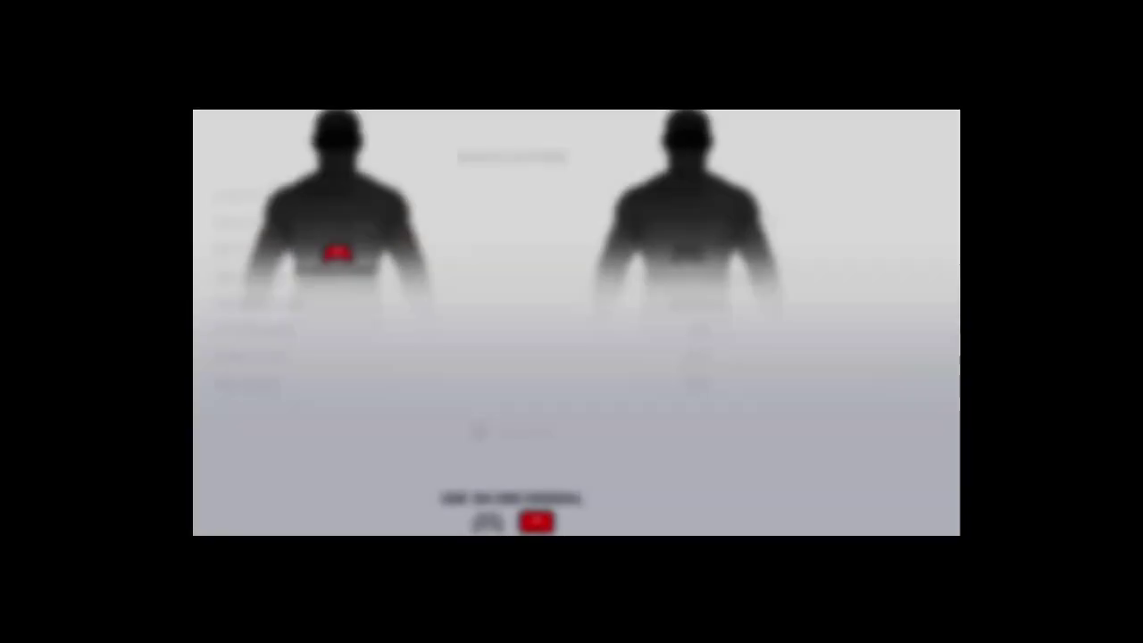
{"action": "key", "text": "Return"}
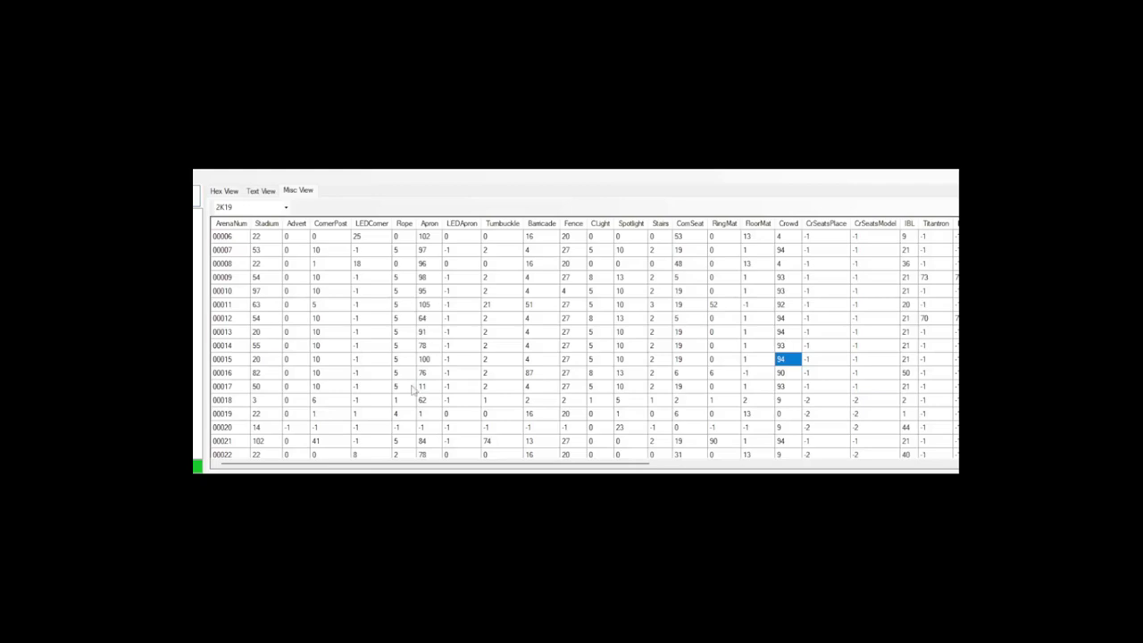
Step: Back in the arena editor, review arena 00015's settings from Stadium, CornerPost and Apron through Barricade, Fence and CLight to RingMat, FloorMat and Crowd
{"action": "left_click", "coordinate": [264, 361]}
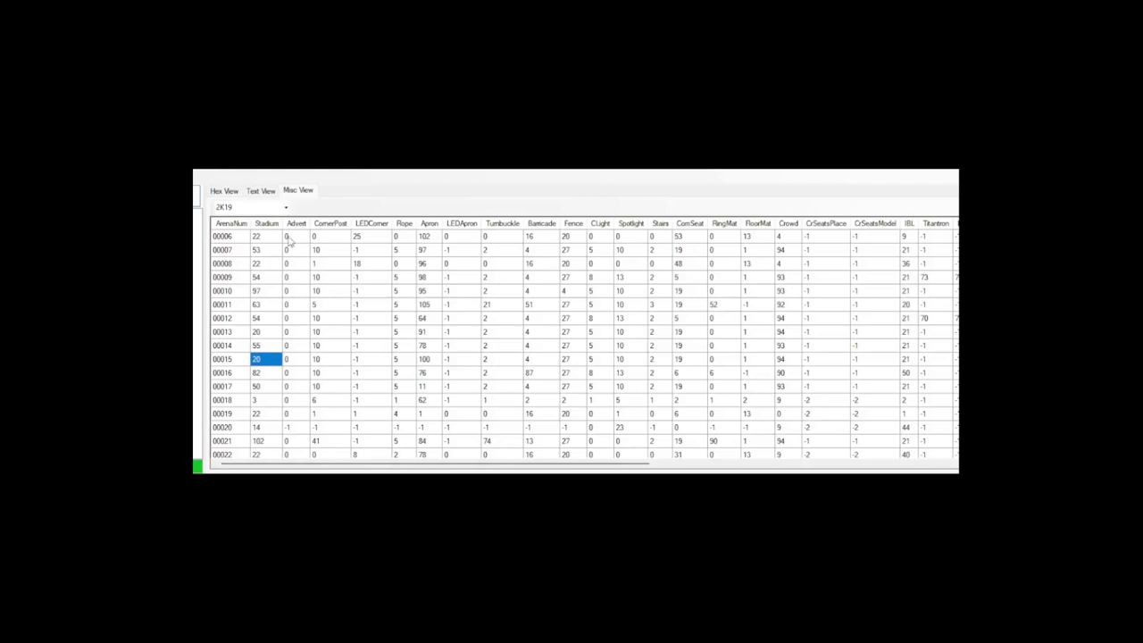
{"action": "left_click", "coordinate": [323, 361]}
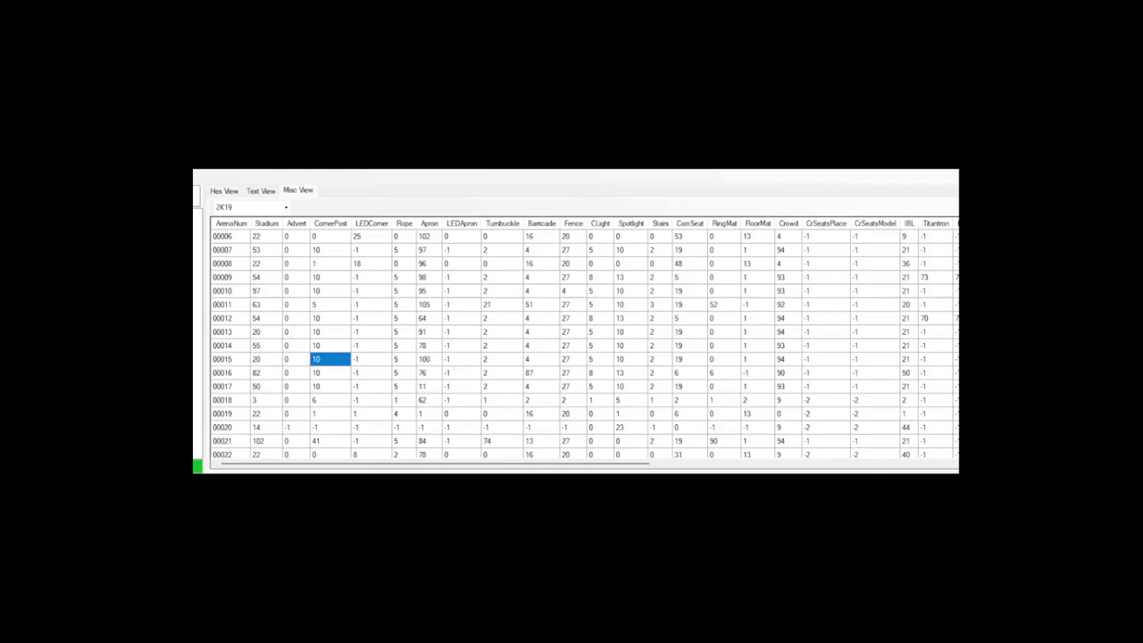
{"action": "left_click", "coordinate": [430, 360]}
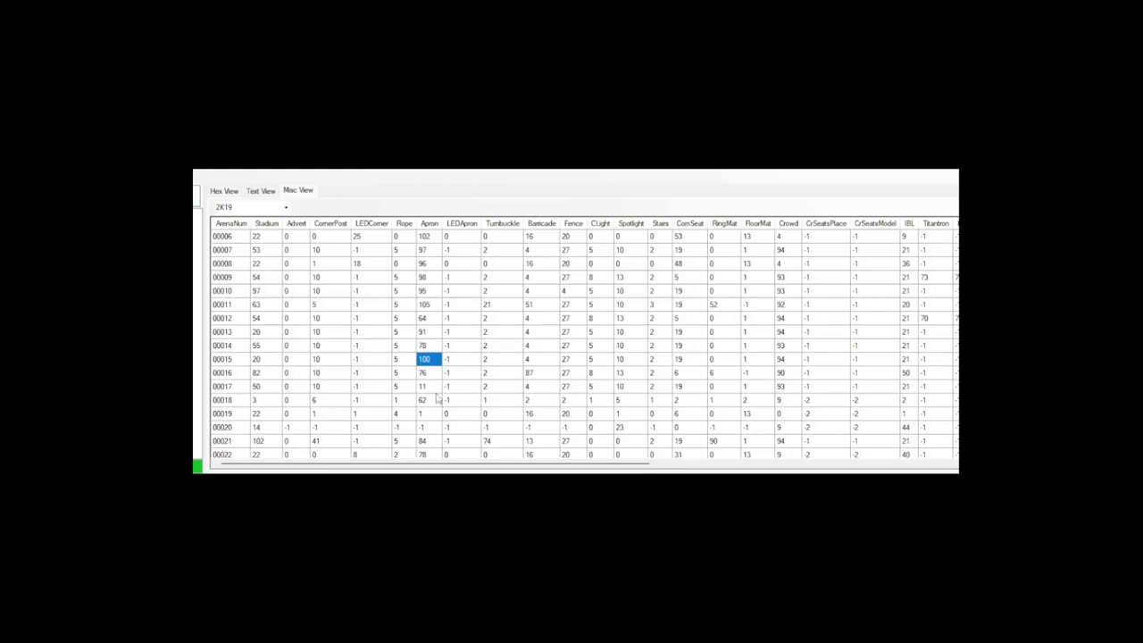
{"action": "left_click", "coordinate": [549, 361]}
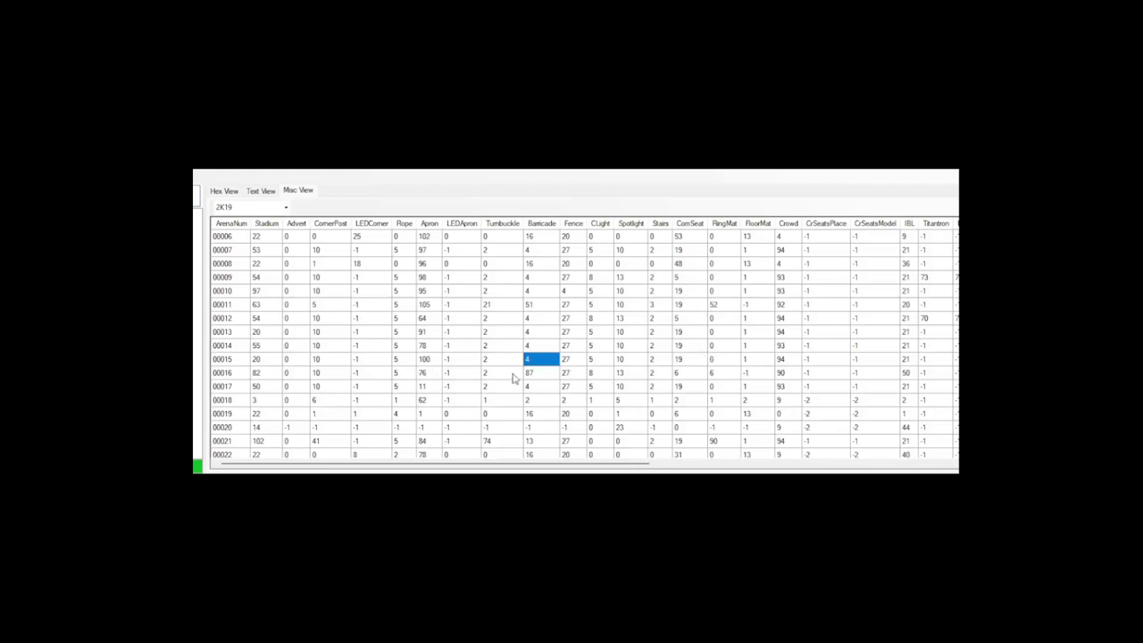
{"action": "left_click", "coordinate": [574, 360]}
{"action": "left_click", "coordinate": [600, 364]}
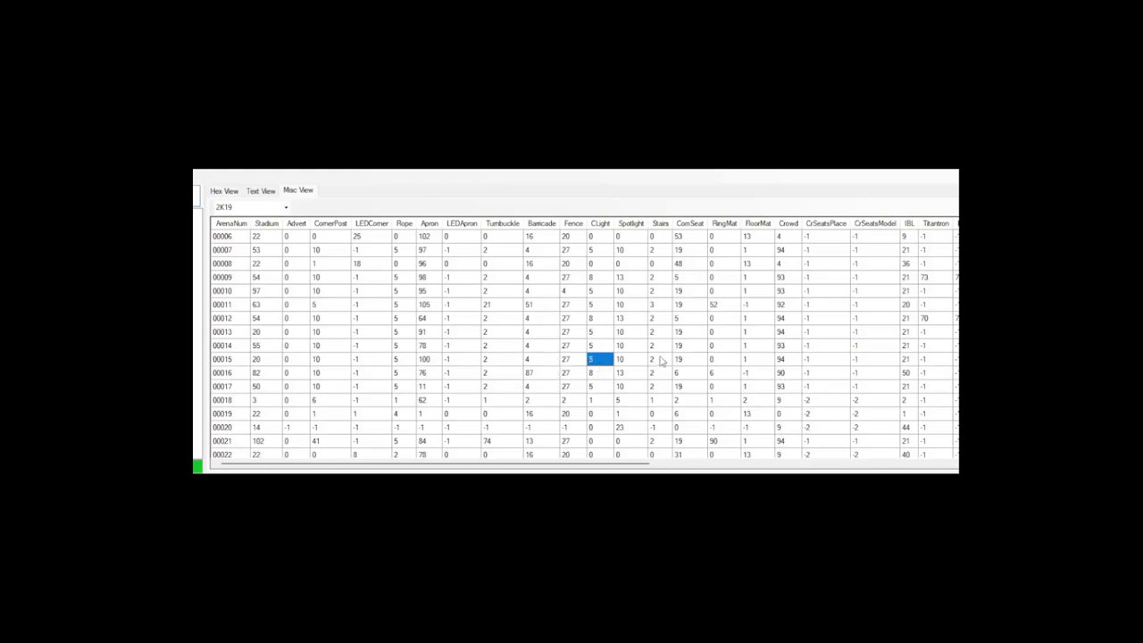
{"action": "left_click", "coordinate": [726, 359]}
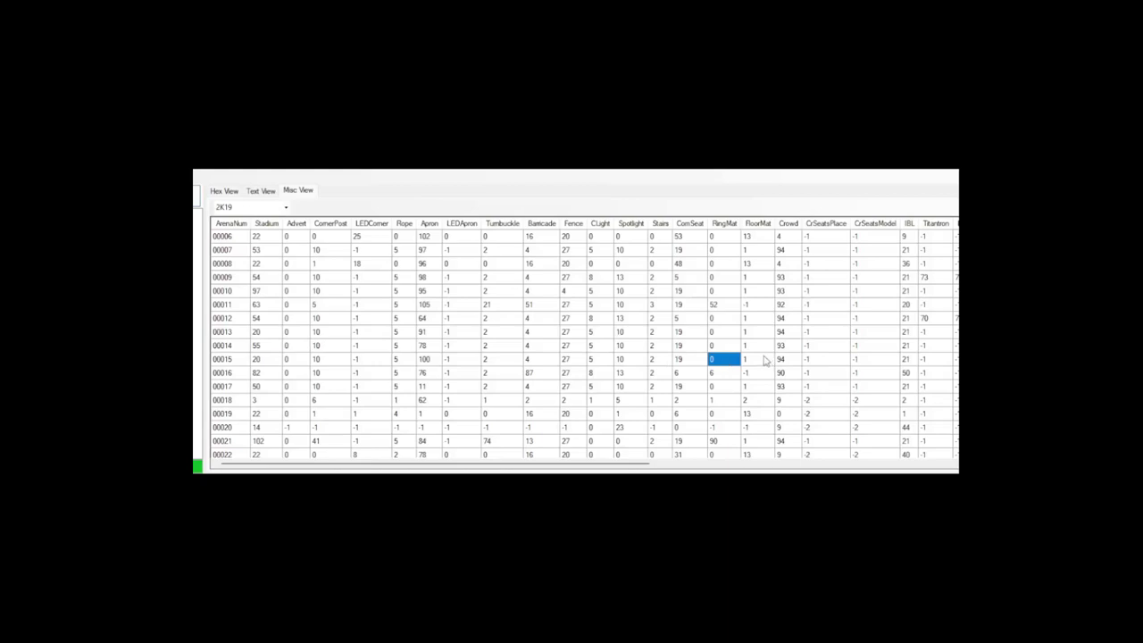
{"action": "left_click", "coordinate": [764, 361]}
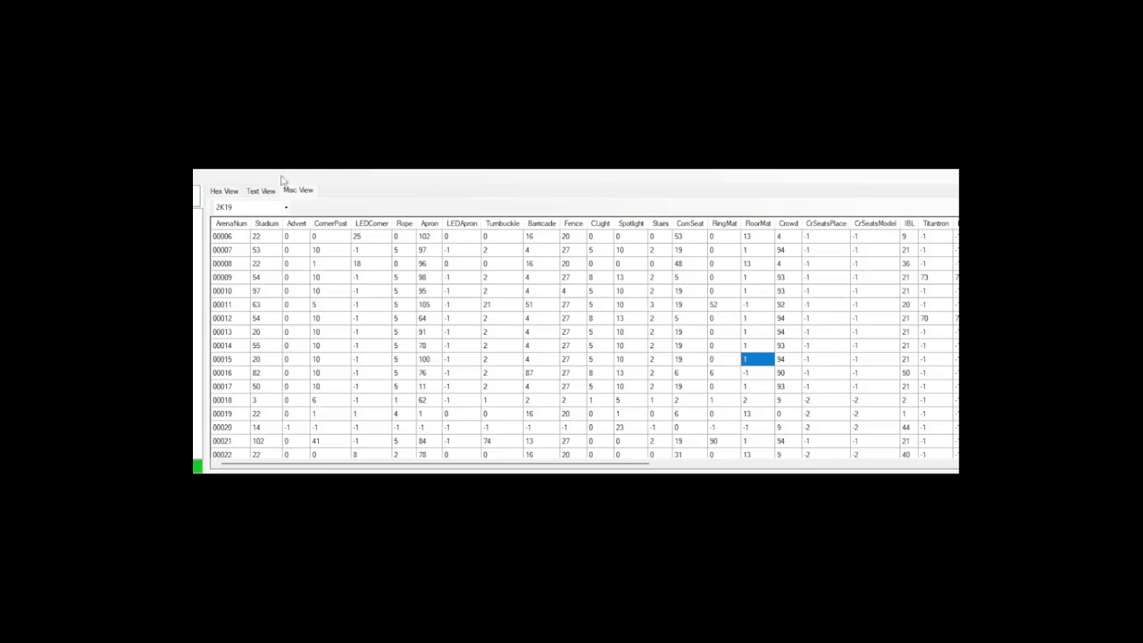
{"action": "left_click", "coordinate": [785, 360]}
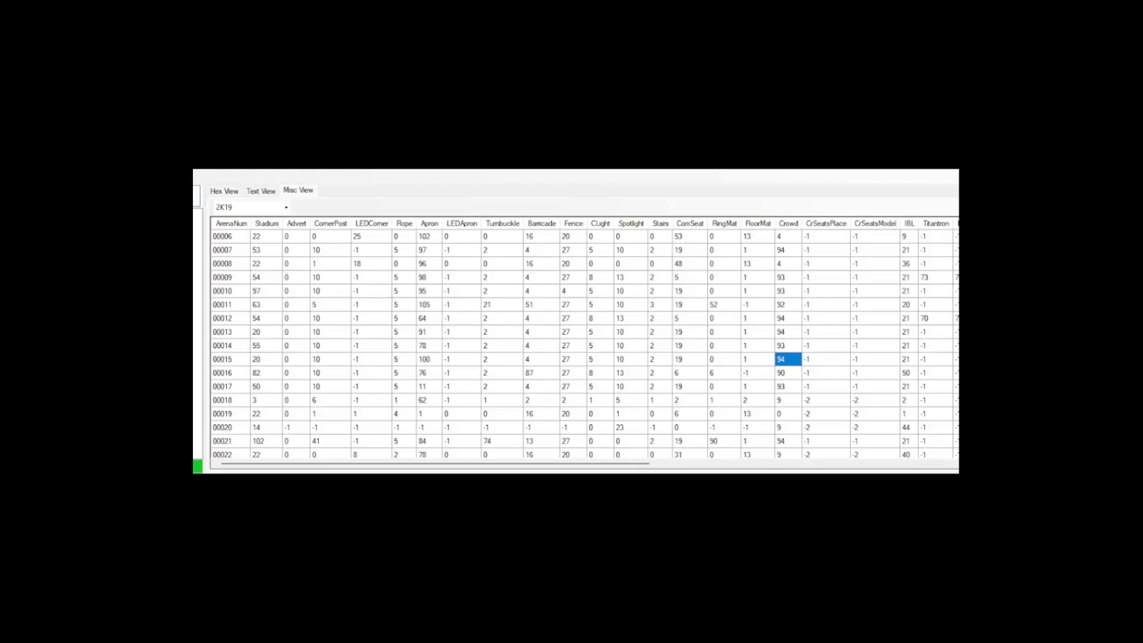
Step: Recheck the Stadium, CornerPost, Advert, LEDCorner and Rope settings of arena 00015
{"action": "left_click", "coordinate": [268, 361]}
{"action": "left_click", "coordinate": [330, 363]}
{"action": "left_click", "coordinate": [288, 361]}
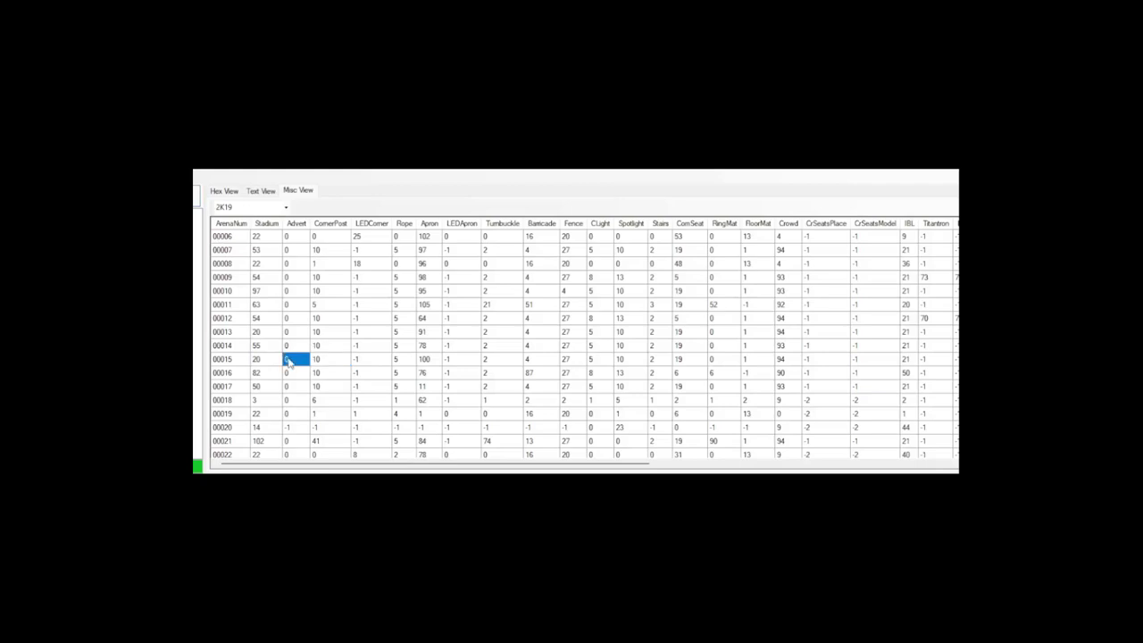
{"action": "left_click", "coordinate": [368, 363]}
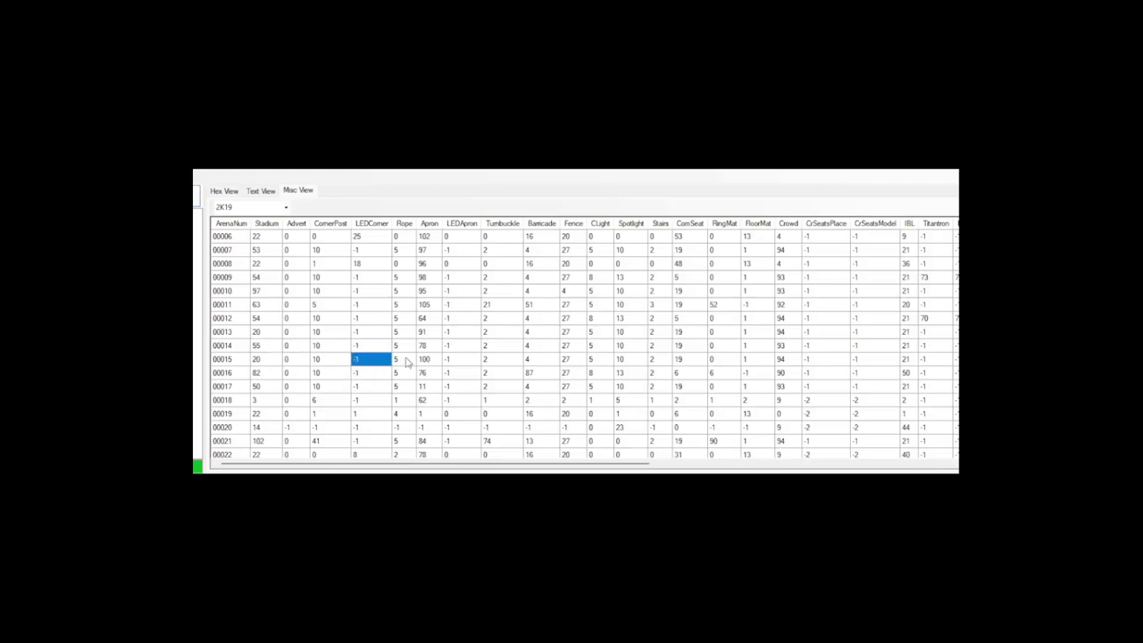
{"action": "left_click", "coordinate": [406, 361]}
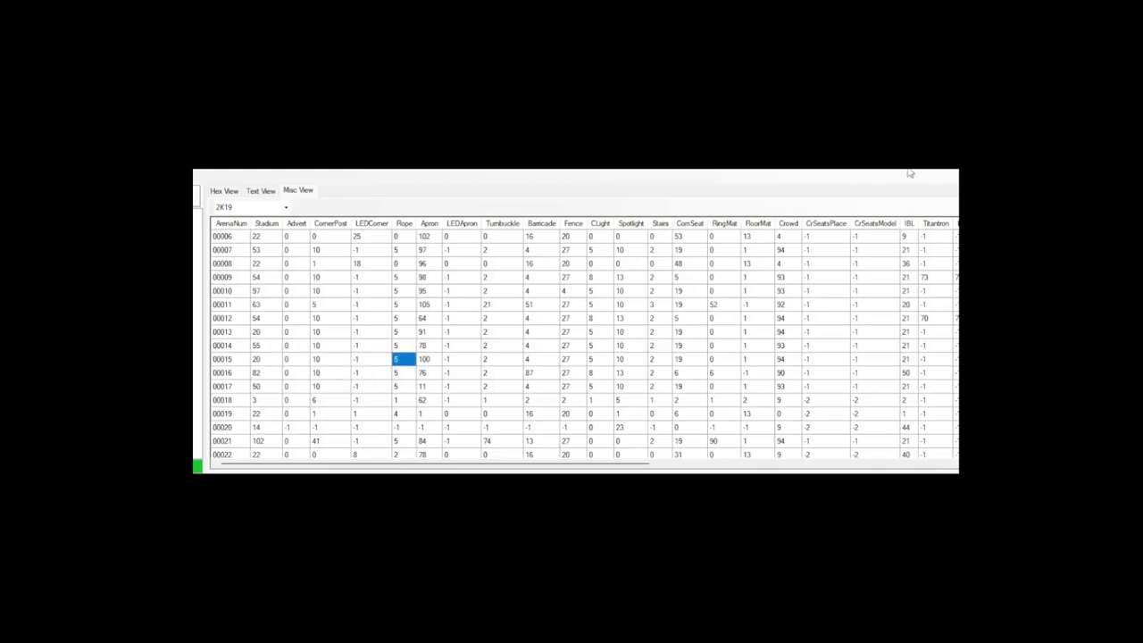
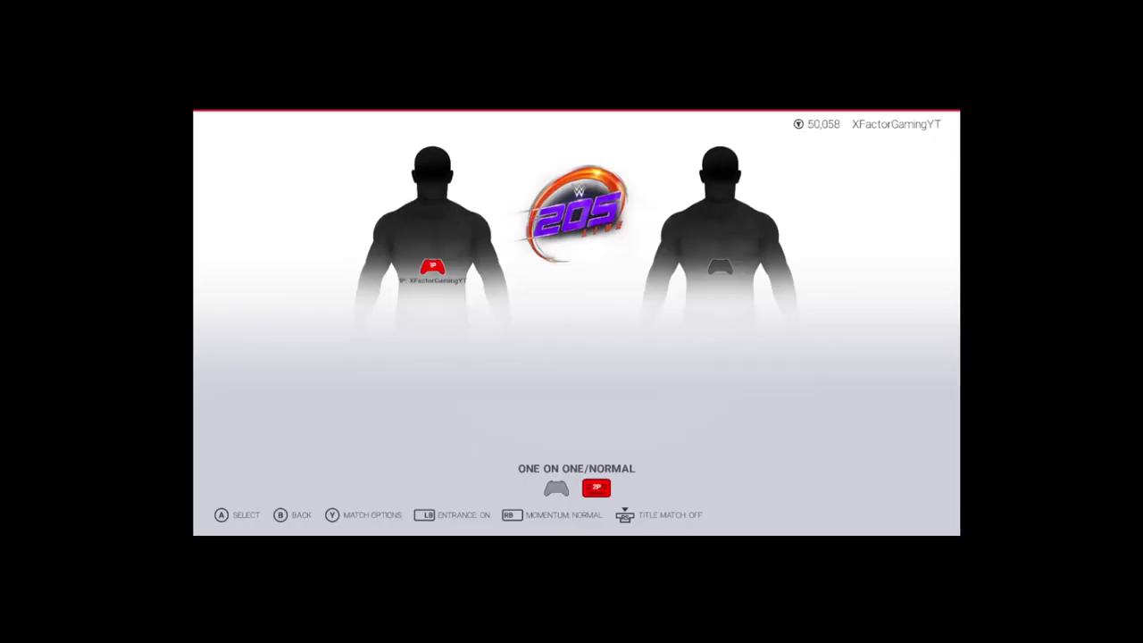
Step: Switch to WWE 2K19, open the arena selection from the match options, and locate SURVIVOR SERIES '89
{"action": "key", "text": "y"}
{"action": "key", "text": "Down"}
{"action": "key", "text": "Return"}
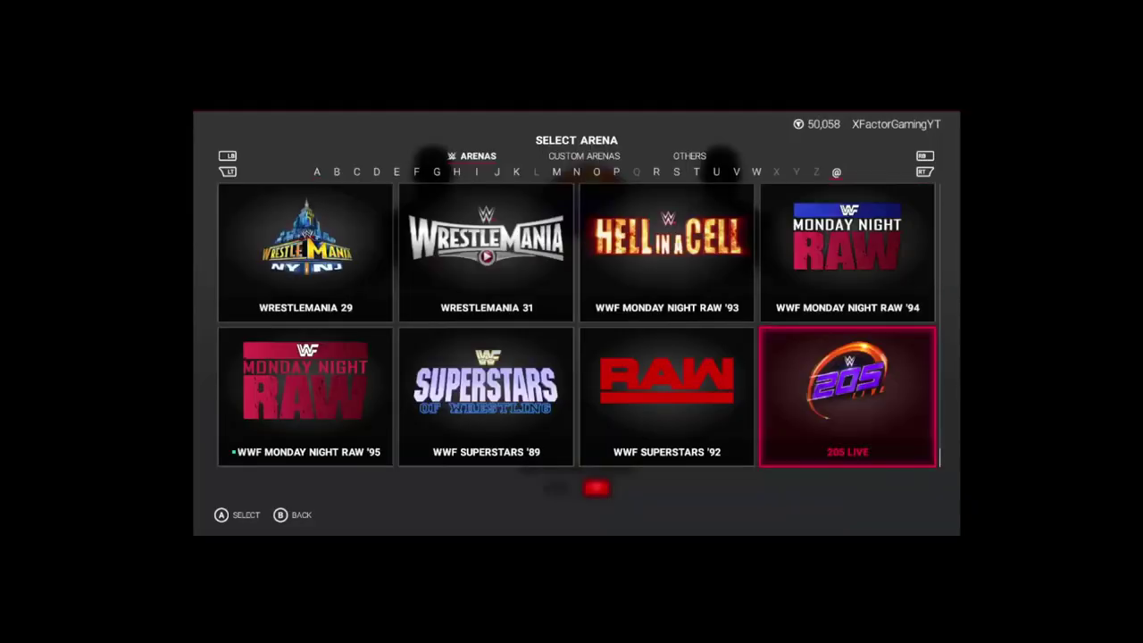
{"action": "key", "text": "Up"}
{"action": "key", "text": "Up"}
{"action": "key", "text": "Up"}
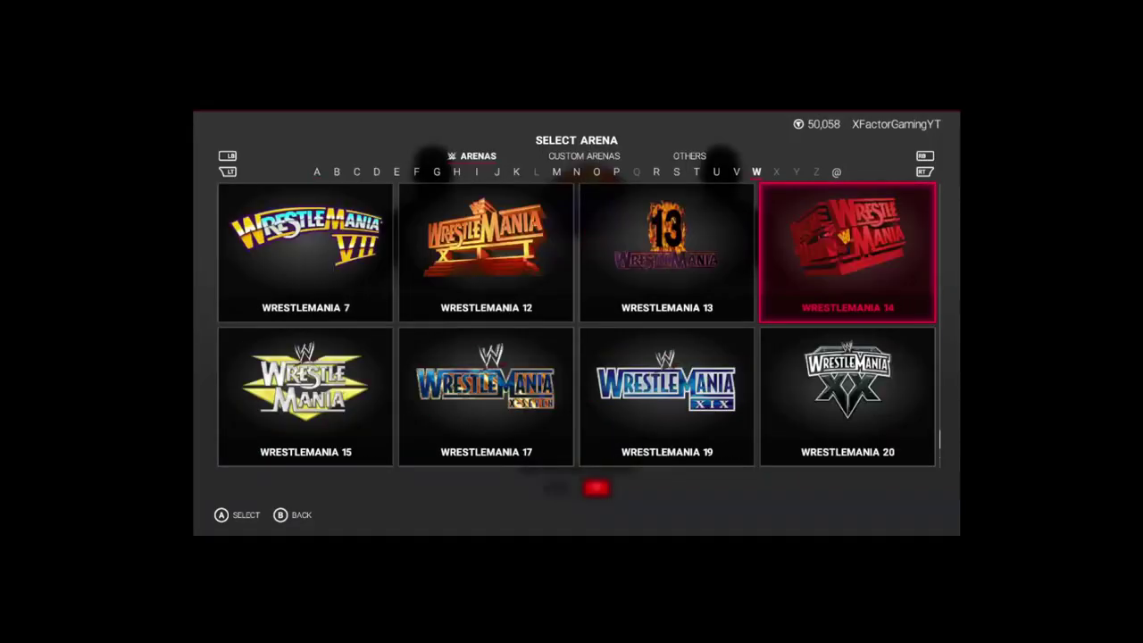
{"action": "key", "text": "Up"}
{"action": "key", "text": "Up"}
{"action": "key", "text": "Up"}
{"action": "key", "text": "Up"}
{"action": "key", "text": "Up"}
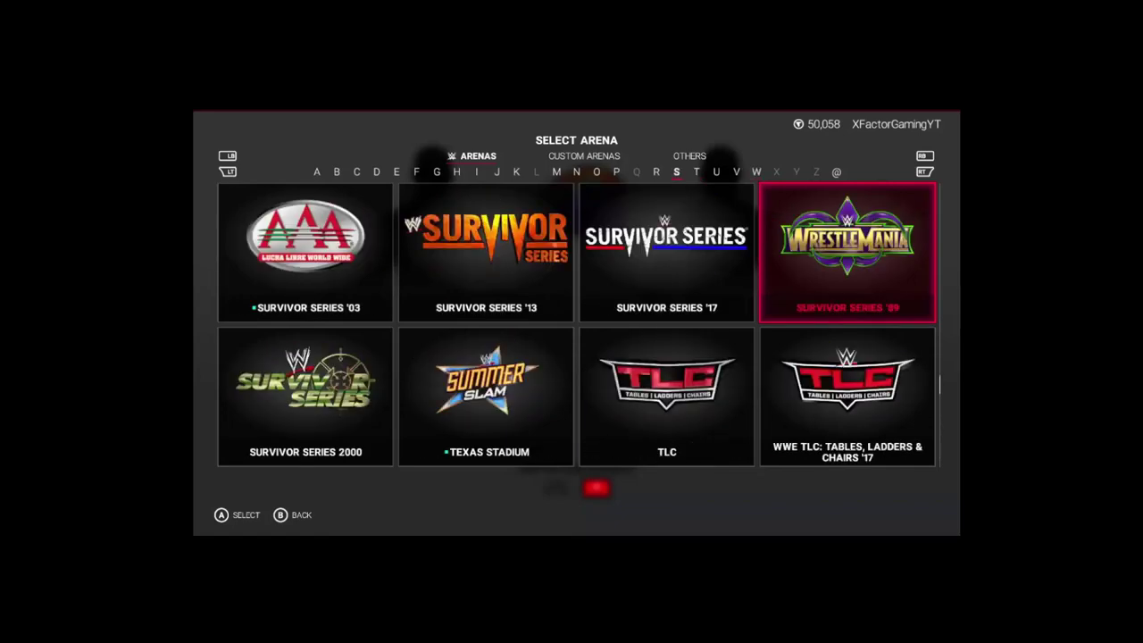
Step: Browse the SummerSlam and Survivor Series entries around SURVIVOR SERIES '89 in the arena list, and exit the arena selection
{"action": "key", "text": "Down"}
{"action": "key", "text": "Up"}
{"action": "key", "text": "Up"}
{"action": "key", "text": "Up"}
{"action": "key", "text": "Up"}
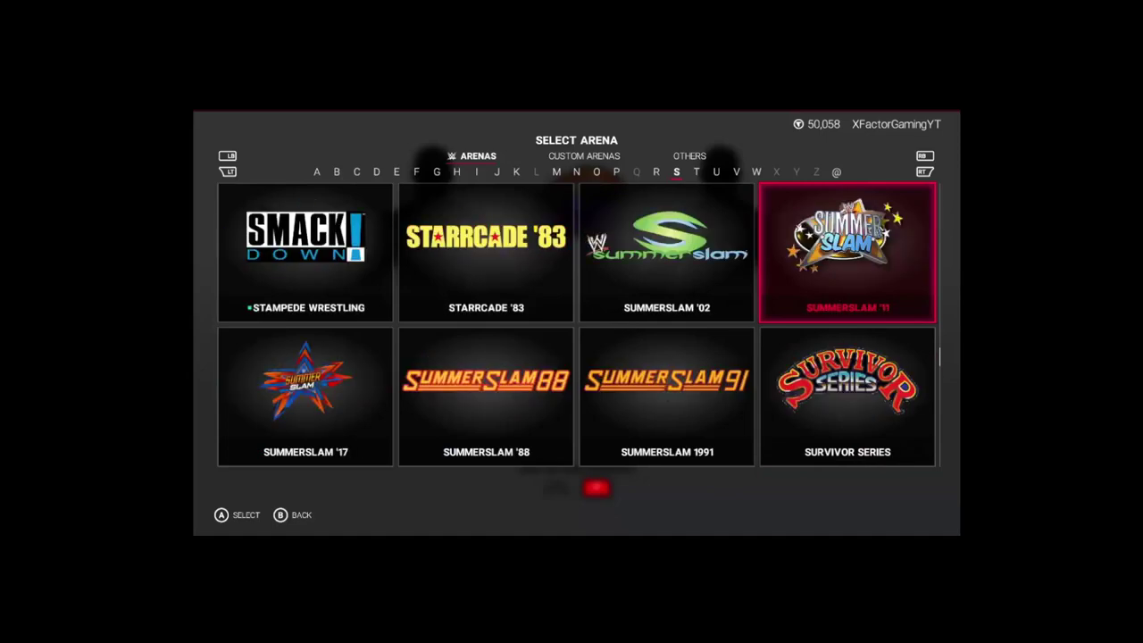
{"action": "key", "text": "Up"}
{"action": "key", "text": "Down"}
{"action": "key", "text": "Down"}
{"action": "key", "text": "Down"}
{"action": "key", "text": "Down"}
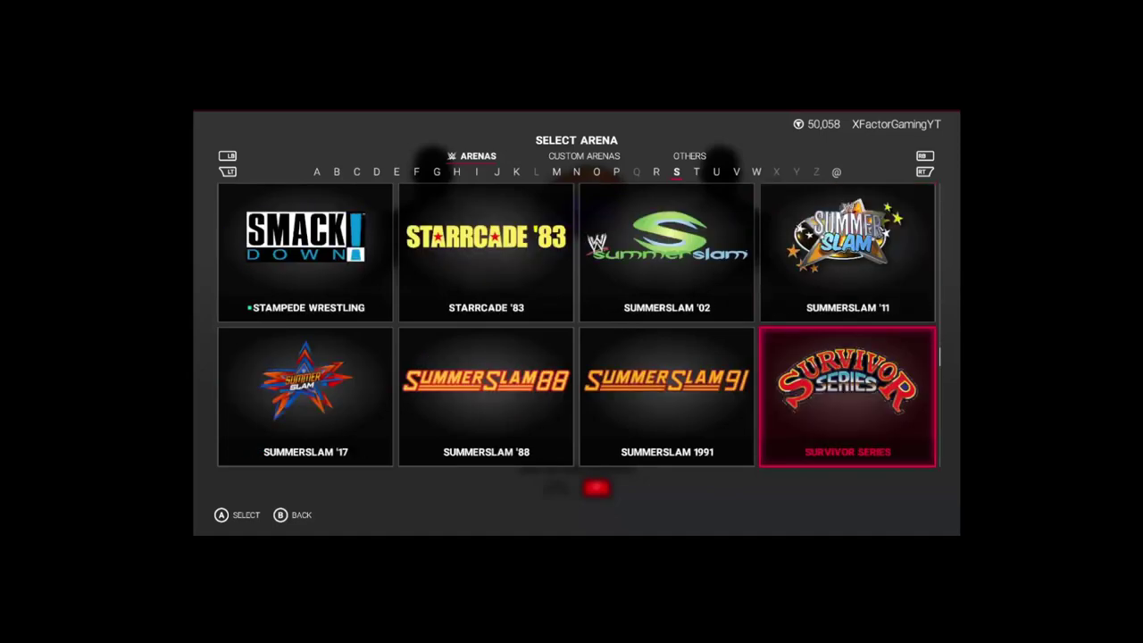
{"action": "key", "text": "Return"}
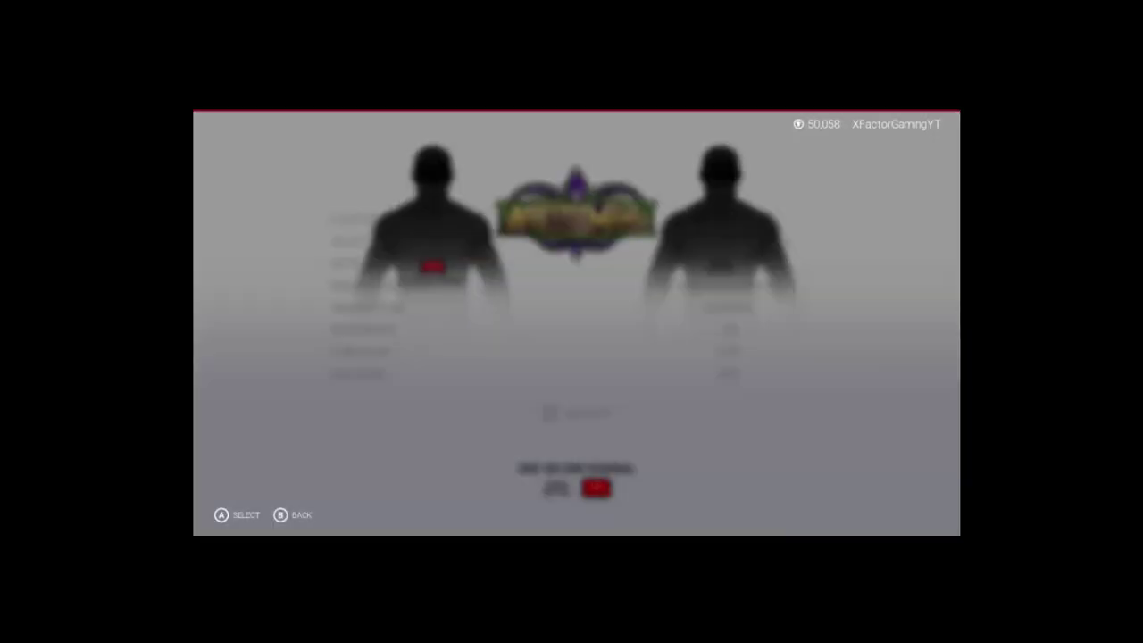
{"action": "key", "text": "Escape"}
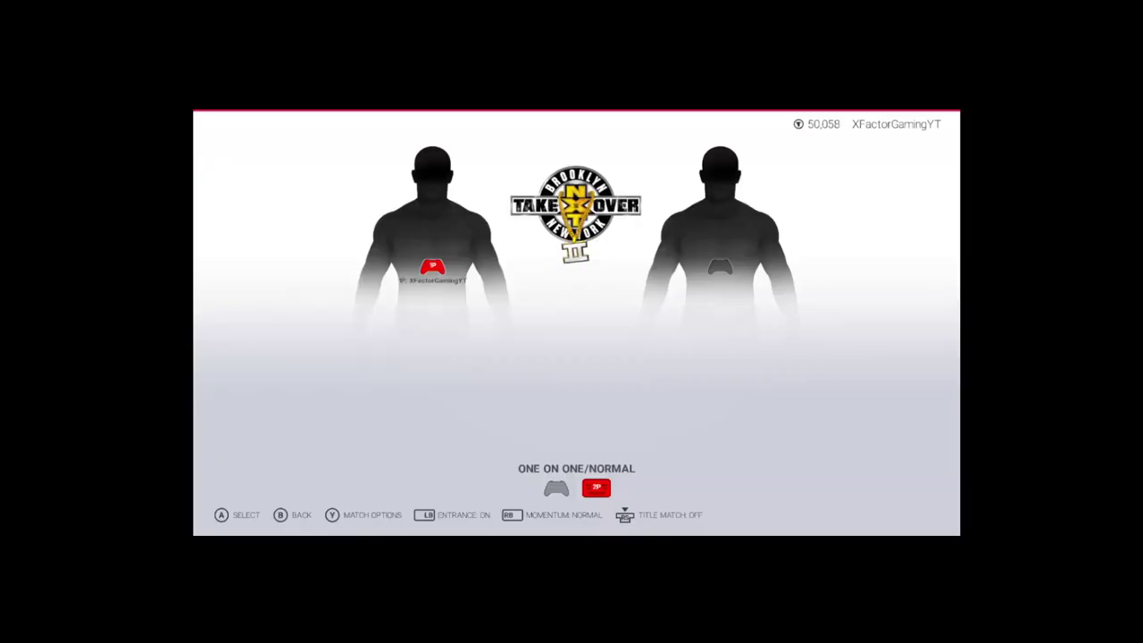
Step: Open the arena selection from the match options and choose SURVIVOR SERIES '89 as the match arena
{"action": "key", "text": "y"}
{"action": "key", "text": "Down"}
{"action": "key", "text": "Return"}
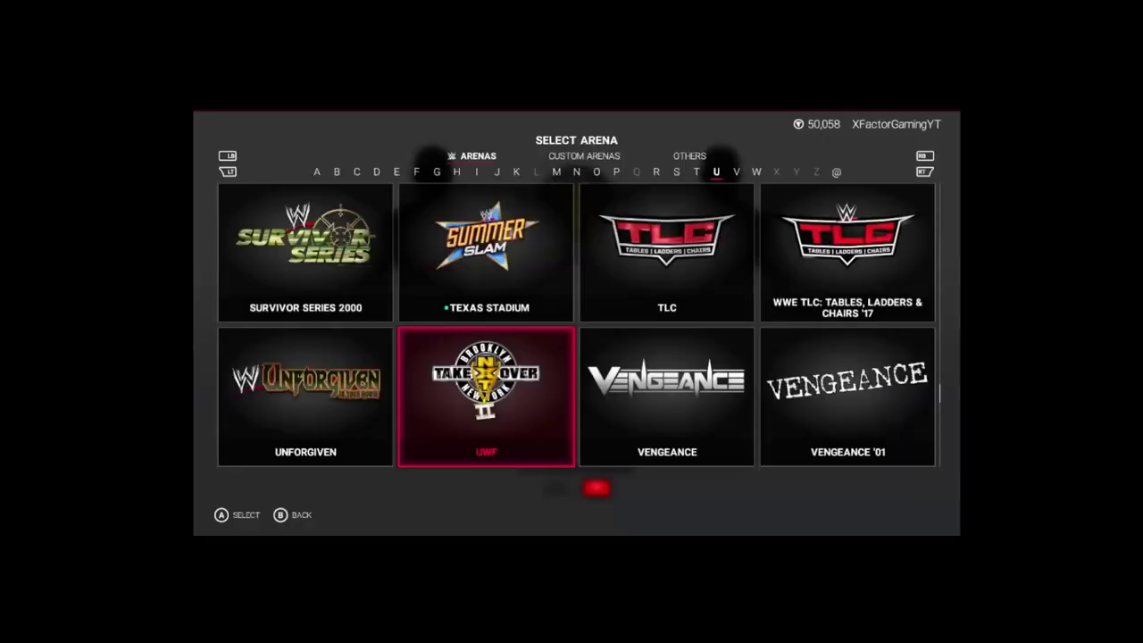
{"action": "key", "text": "Up"}
{"action": "key", "text": "Up"}
{"action": "key", "text": "Up"}
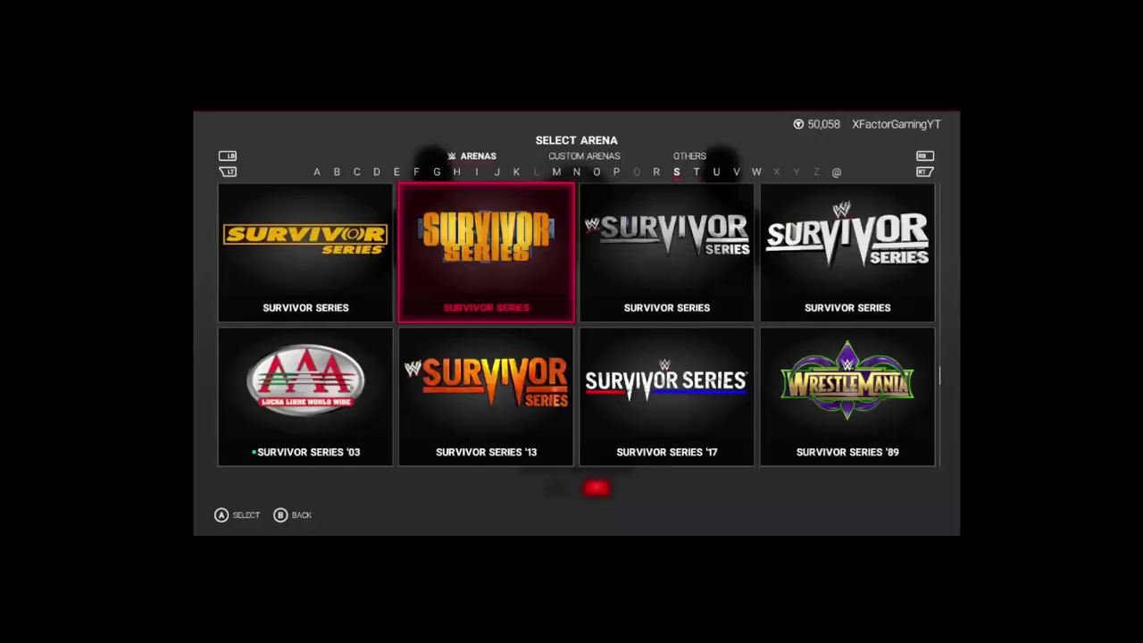
{"action": "key", "text": "Down"}
{"action": "key", "text": "Down"}
{"action": "key", "text": "Up"}
{"action": "key", "text": "Right"}
{"action": "key", "text": "Right"}
{"action": "key", "text": "Return"}
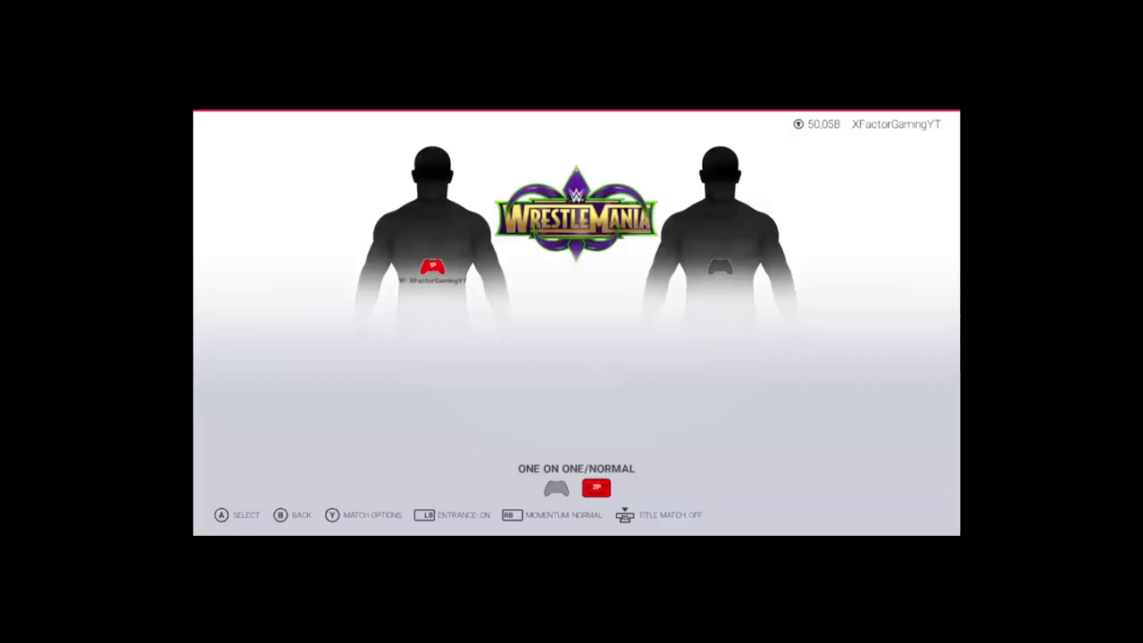
Step: Start a one-on-one match between AJ Styles and Braun Strowman with entrances on, and bring up the option to skip the entrance scene
{"action": "key", "text": "Return"}
{"action": "key", "text": "Return"}
{"action": "key", "text": "Return"}
{"action": "key", "text": "Return"}
{"action": "key", "text": "Return"}
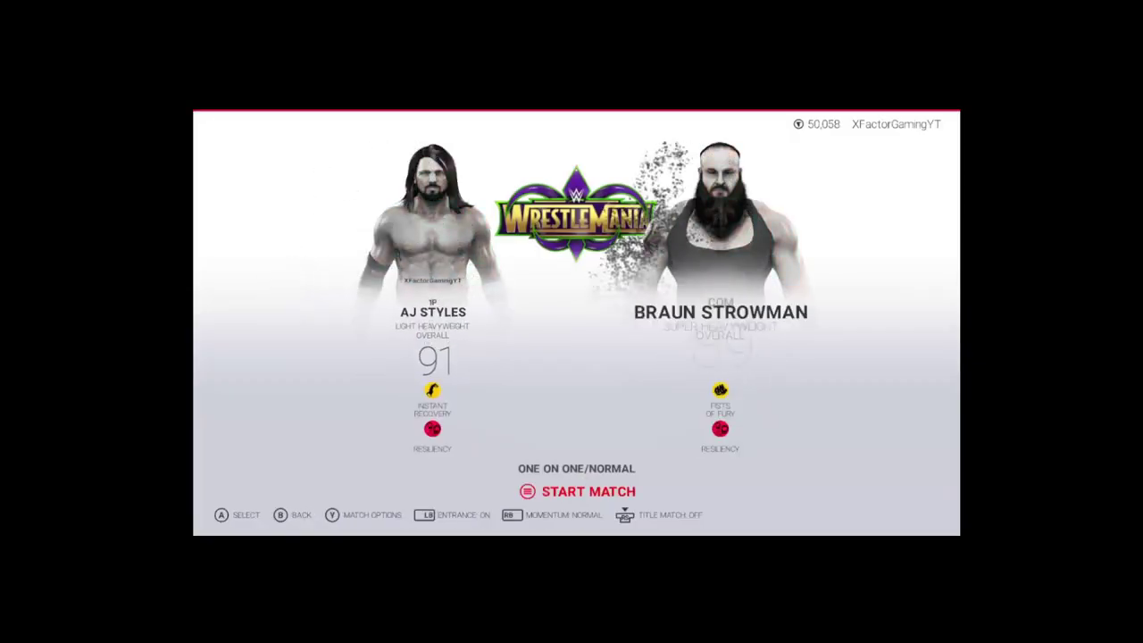
{"action": "key", "text": "Return"}
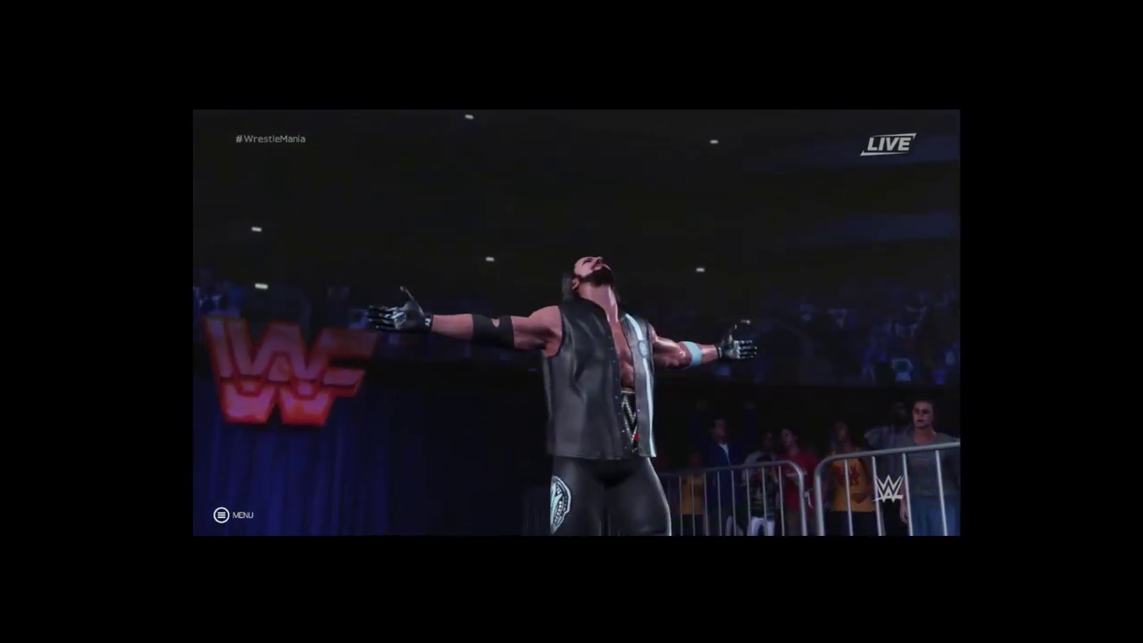
{"action": "key", "text": "Escape"}
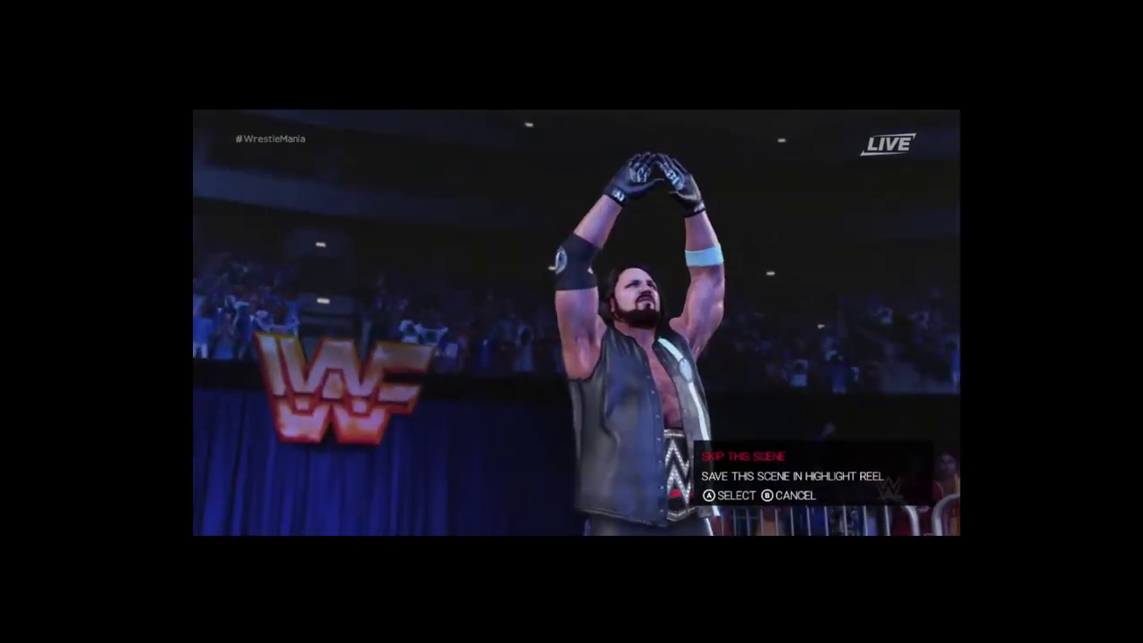
{"action": "key", "text": "Escape"}
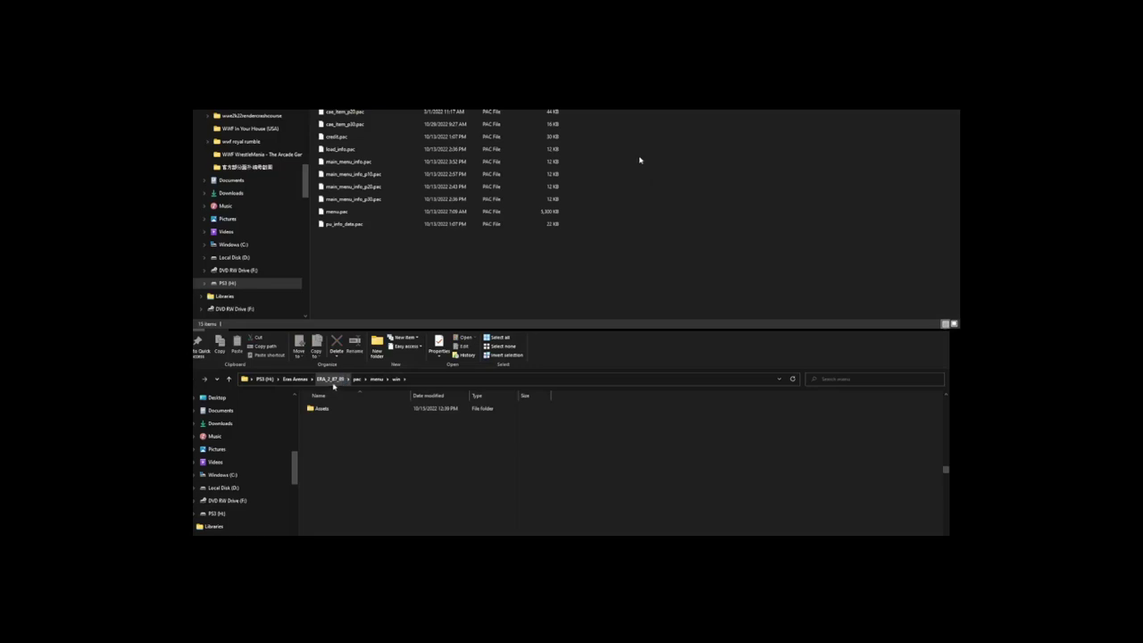
Step: Switch to File Explorer and open the Assets folder inside the Eras Arenas mod's pac > menu > win folder
{"action": "double_click", "coordinate": [326, 409]}
{"action": "left_click", "coordinate": [325, 413]}
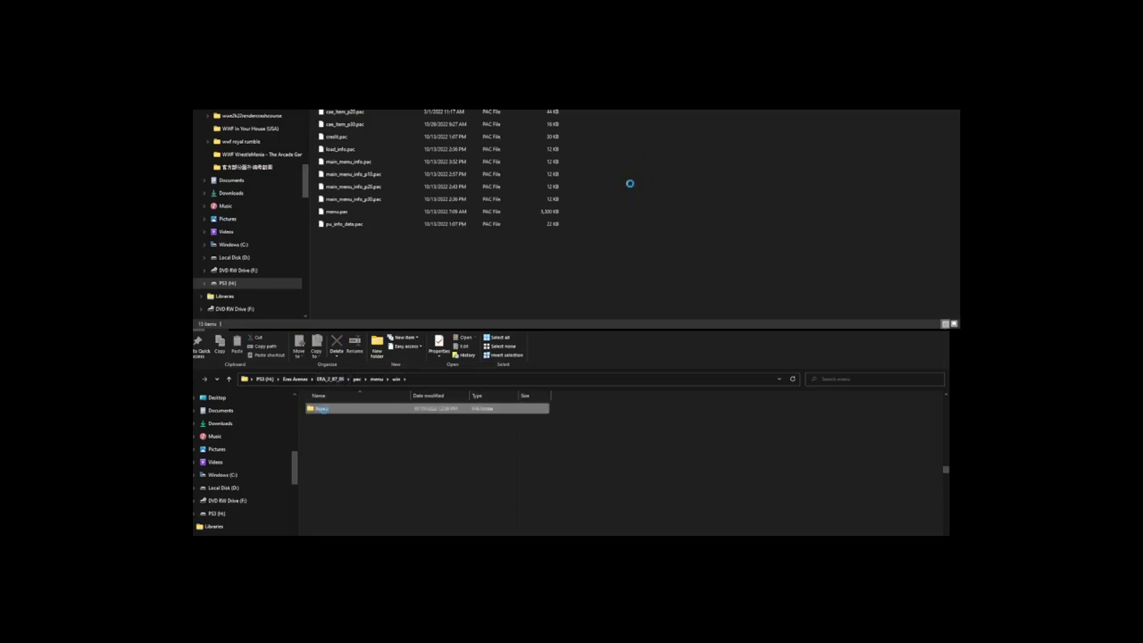
{"action": "double_click", "coordinate": [325, 413]}
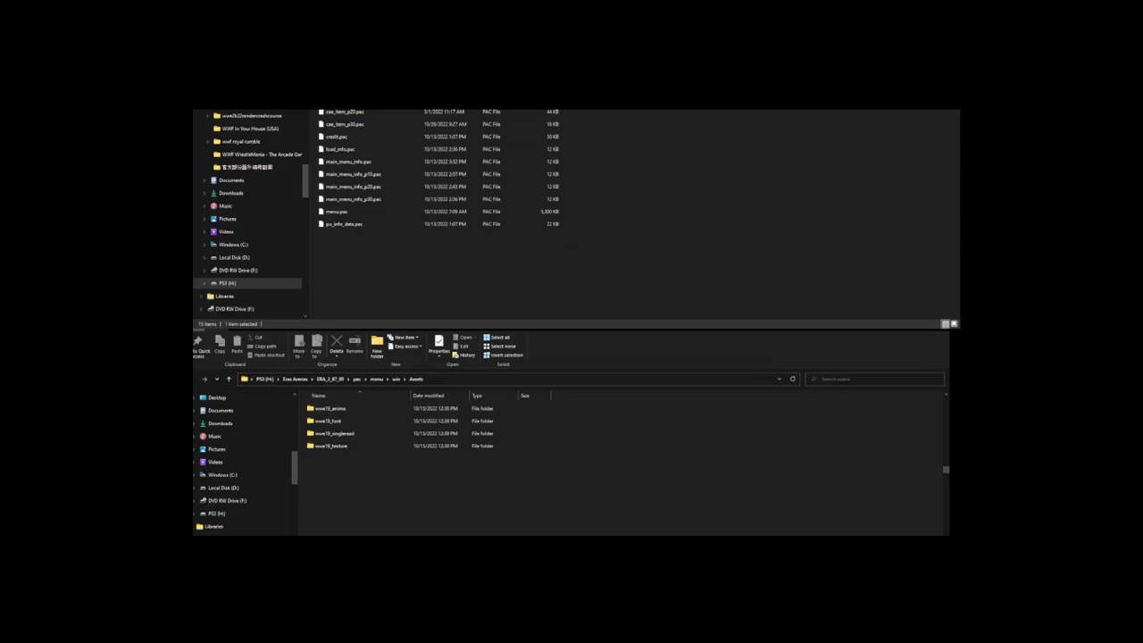
Step: In the game's file window, return to the parent folder, look through its PAC files, and open the ppv_logo folder
{"action": "key", "text": "alt+Left"}
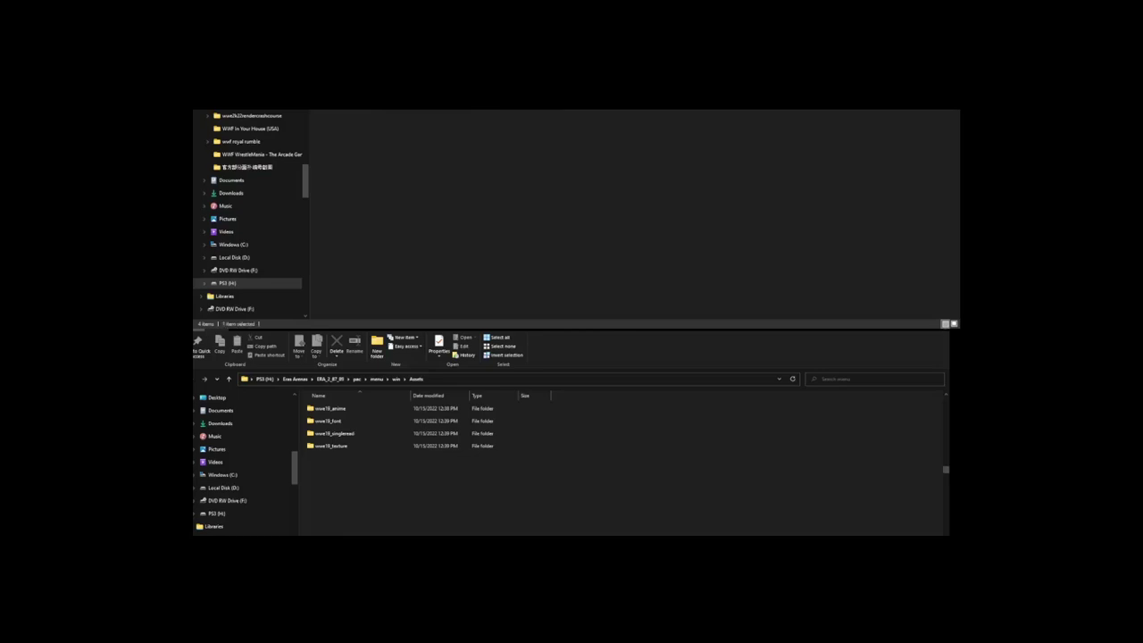
{"action": "key", "text": "alt+Up"}
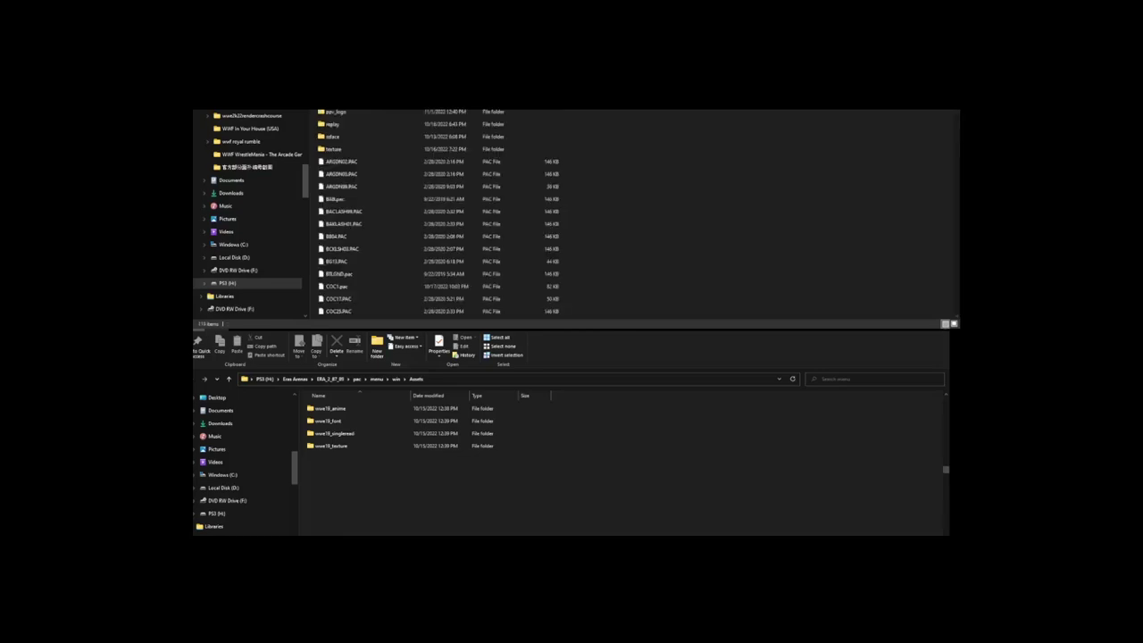
{"action": "left_click", "coordinate": [379, 114]}
{"action": "key", "text": "Return"}
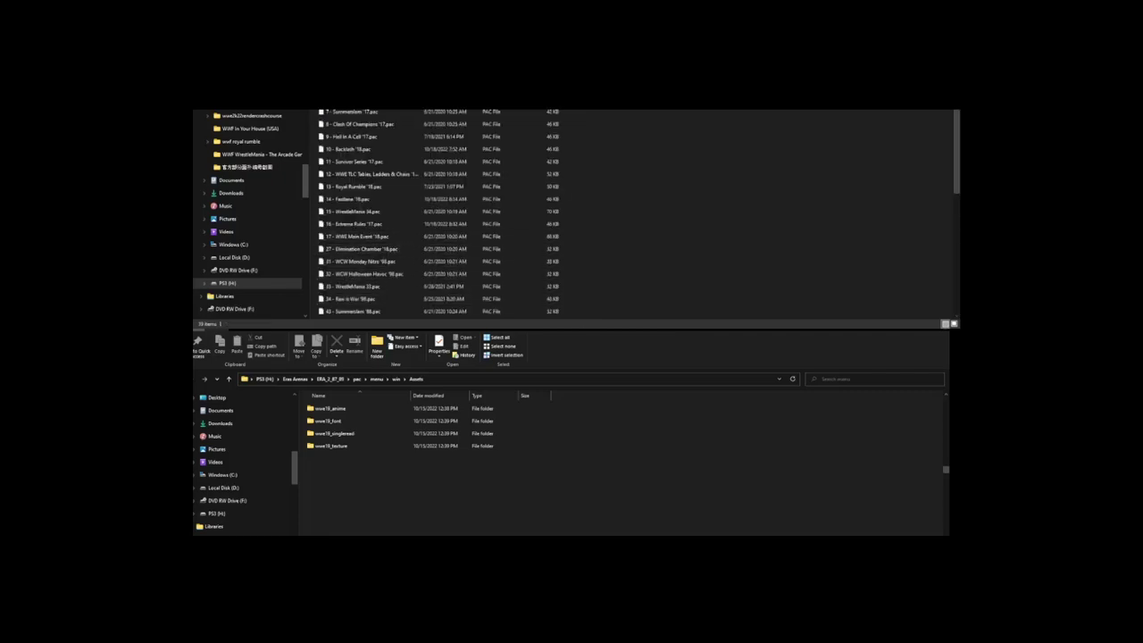
{"action": "key", "text": "alt+Up"}
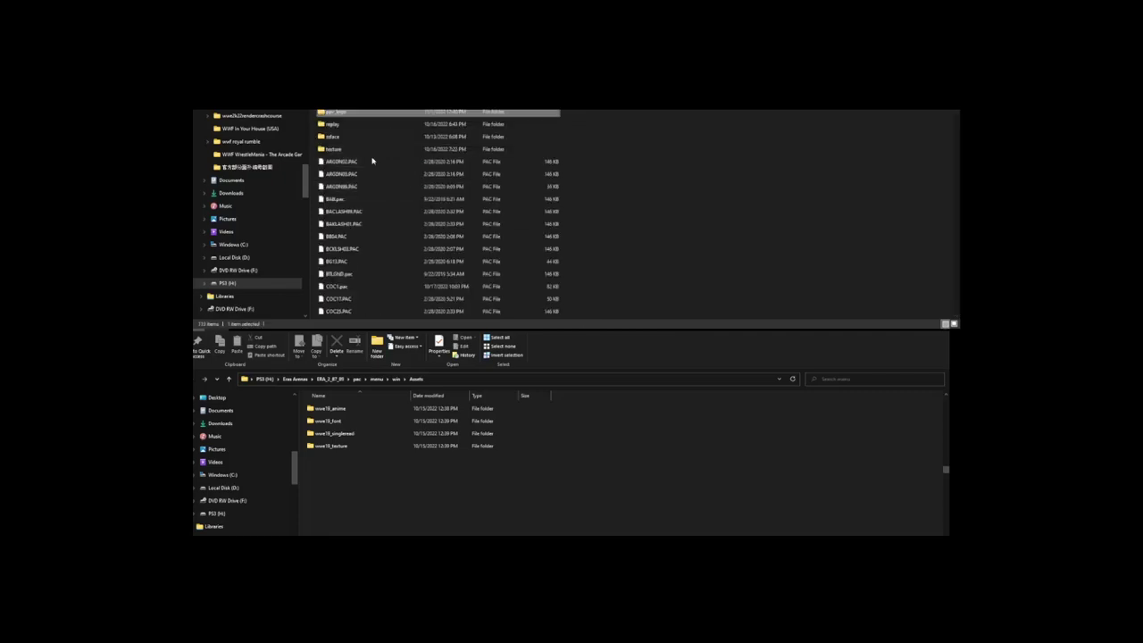
{"action": "scroll", "coordinate": [380, 284], "scroll_direction": "down", "scroll_amount": 10}
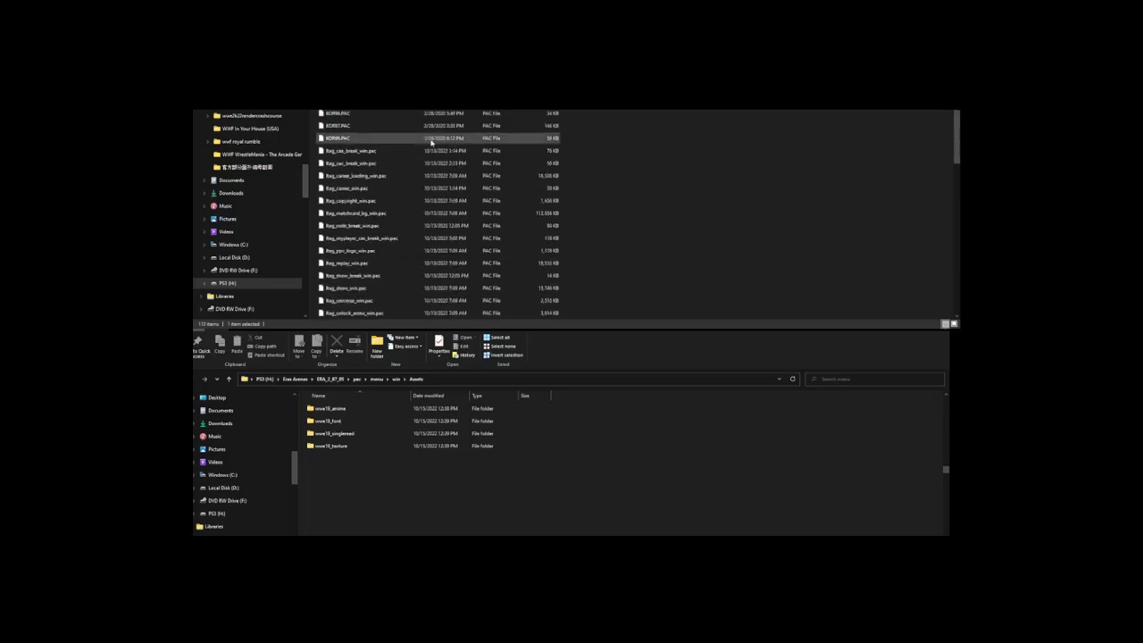
{"action": "scroll", "coordinate": [432, 143], "scroll_direction": "up", "scroll_amount": 4}
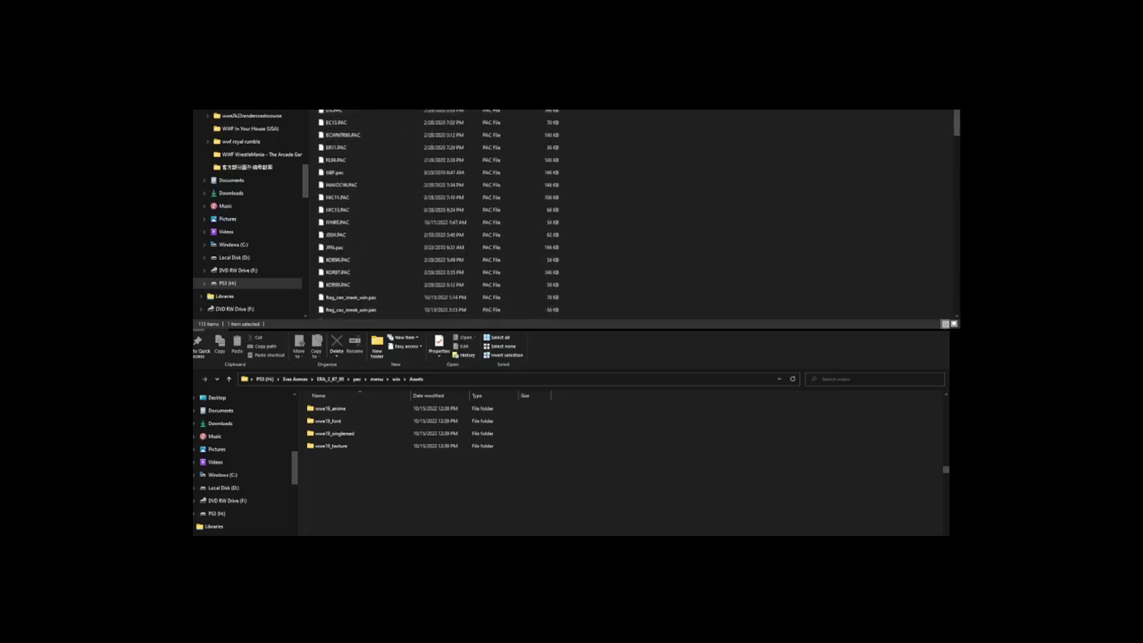
{"action": "scroll", "coordinate": [438, 251], "scroll_direction": "down", "scroll_amount": 20}
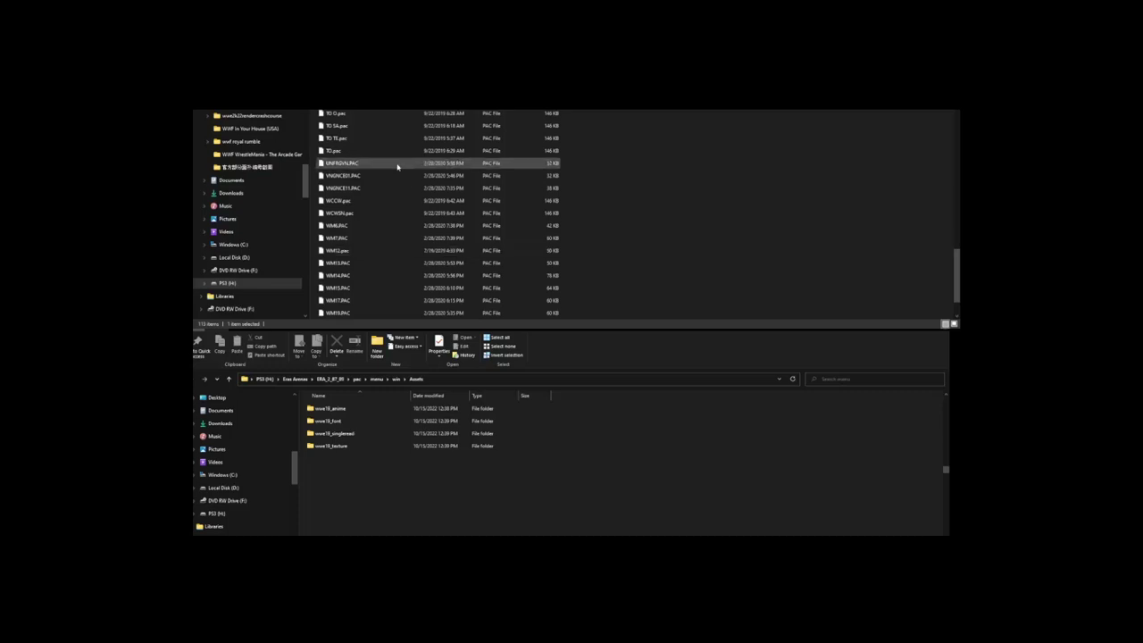
{"action": "scroll", "coordinate": [399, 161], "scroll_direction": "up", "scroll_amount": 15}
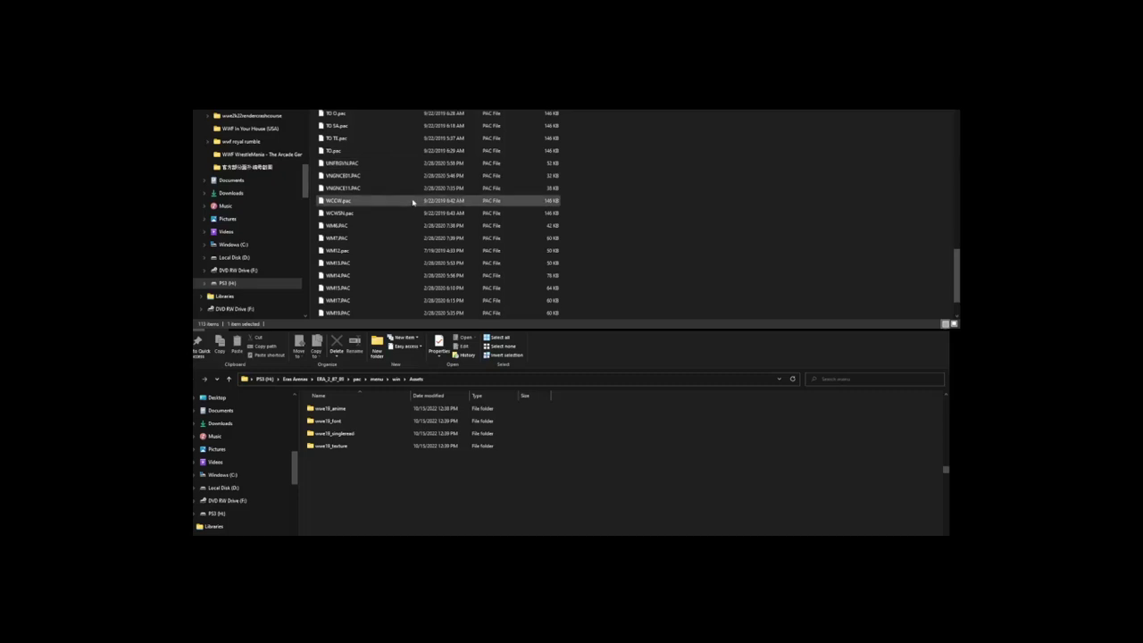
{"action": "scroll", "coordinate": [401, 127], "scroll_direction": "up", "scroll_amount": 5}
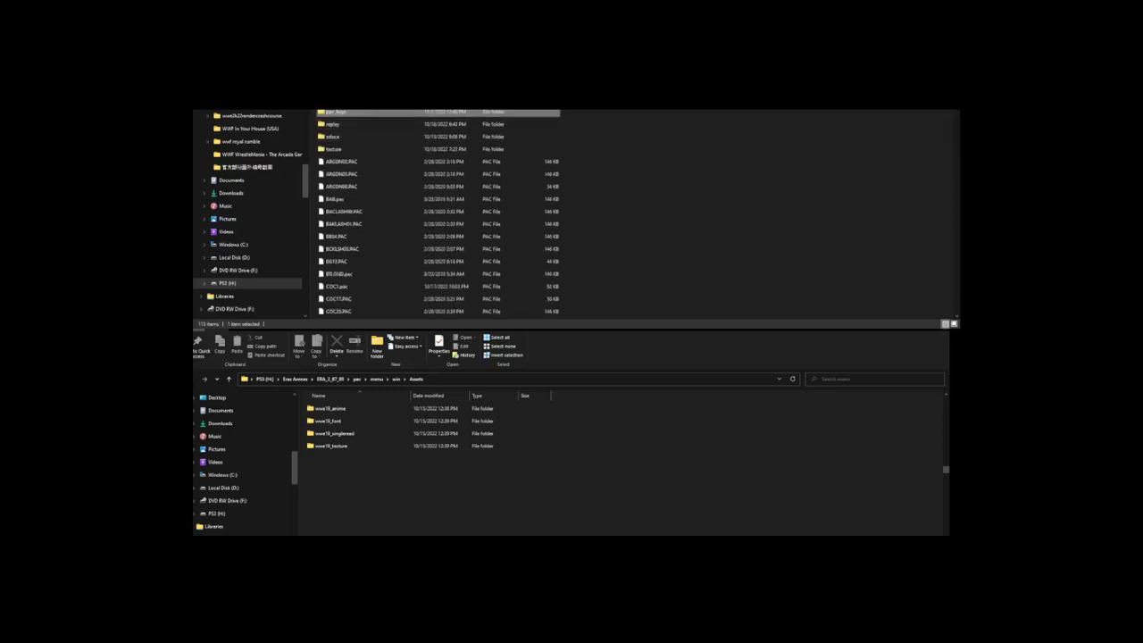
{"action": "double_click", "coordinate": [375, 113]}
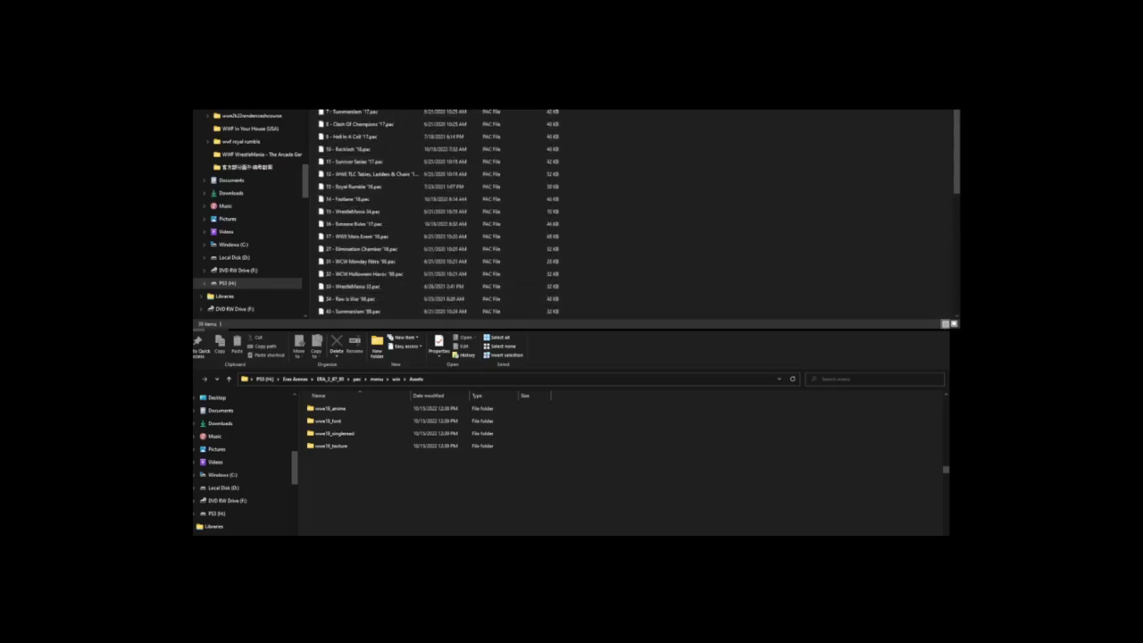
Step: In the mod's Assets folder, check wwe19_texture and open wwe19_singleread > texture > ppv_logo
{"action": "left_click", "coordinate": [356, 447]}
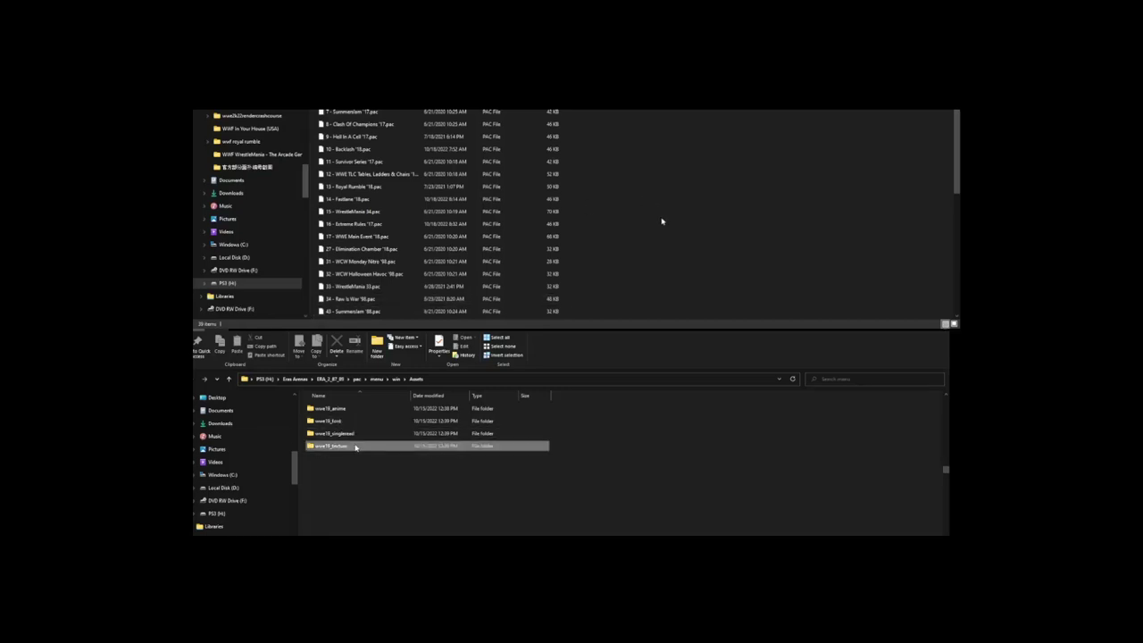
{"action": "double_click", "coordinate": [356, 446]}
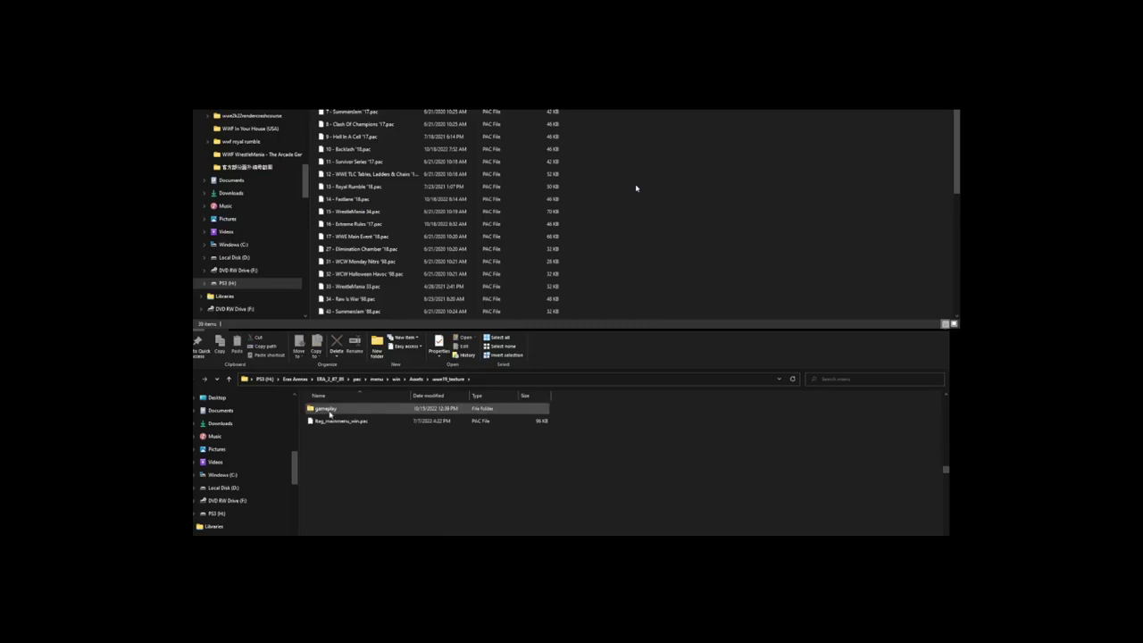
{"action": "key", "text": "alt+Left"}
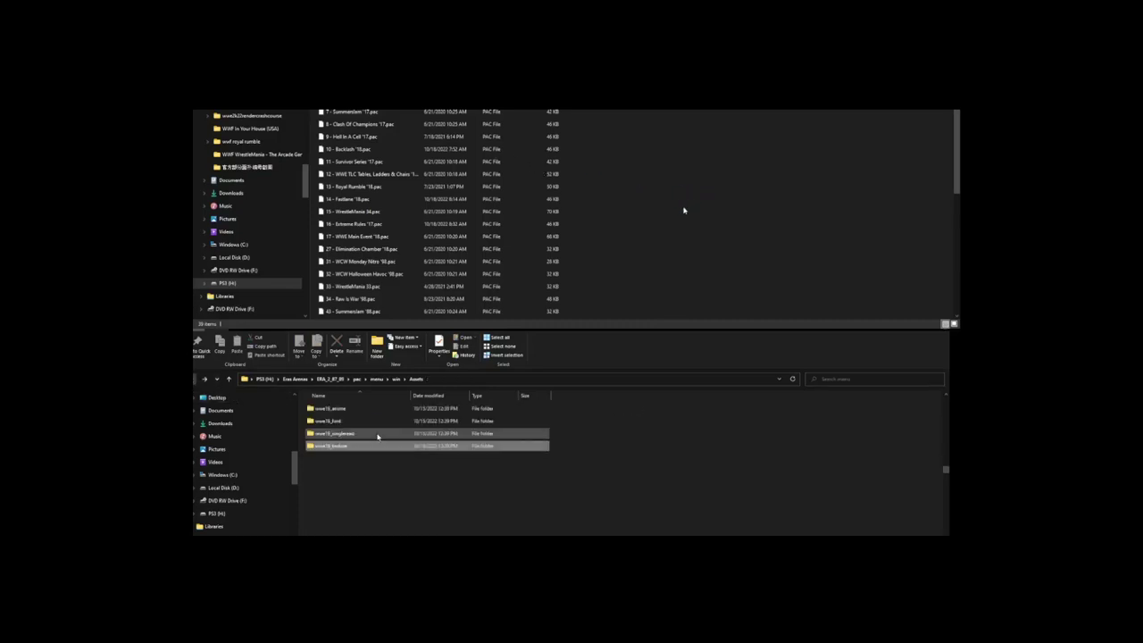
{"action": "double_click", "coordinate": [368, 438]}
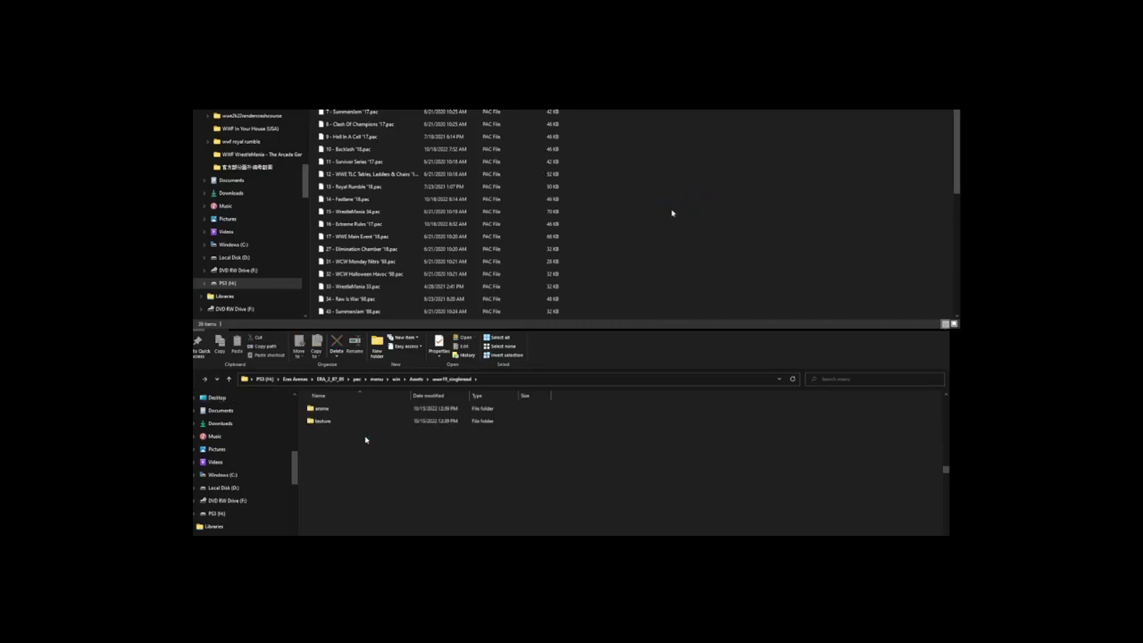
{"action": "left_click", "coordinate": [345, 424]}
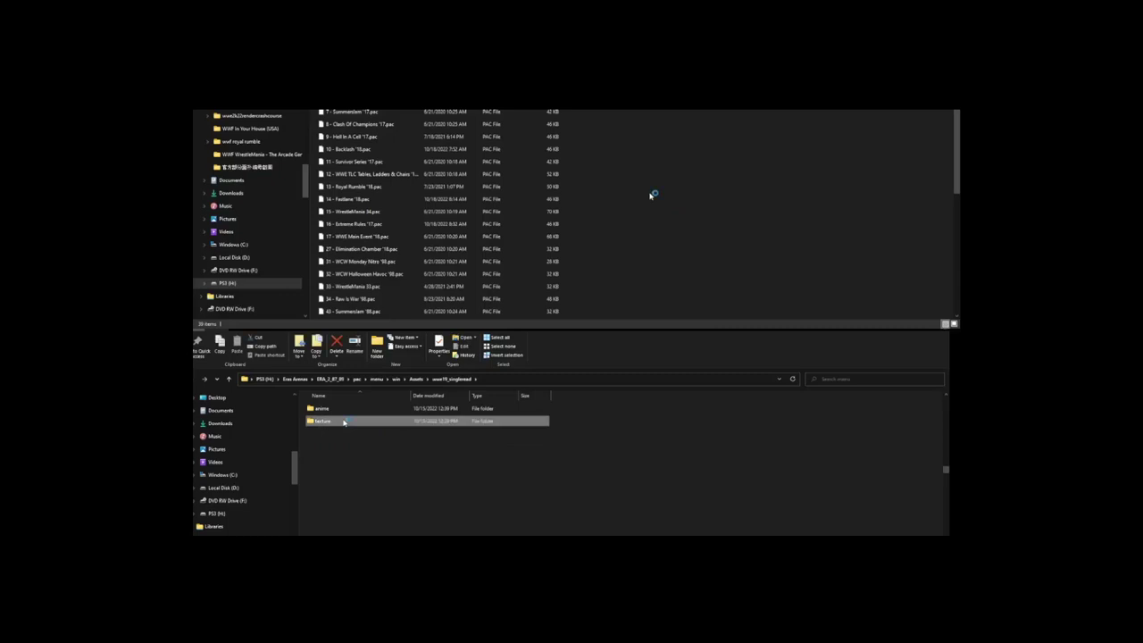
{"action": "double_click", "coordinate": [344, 423]}
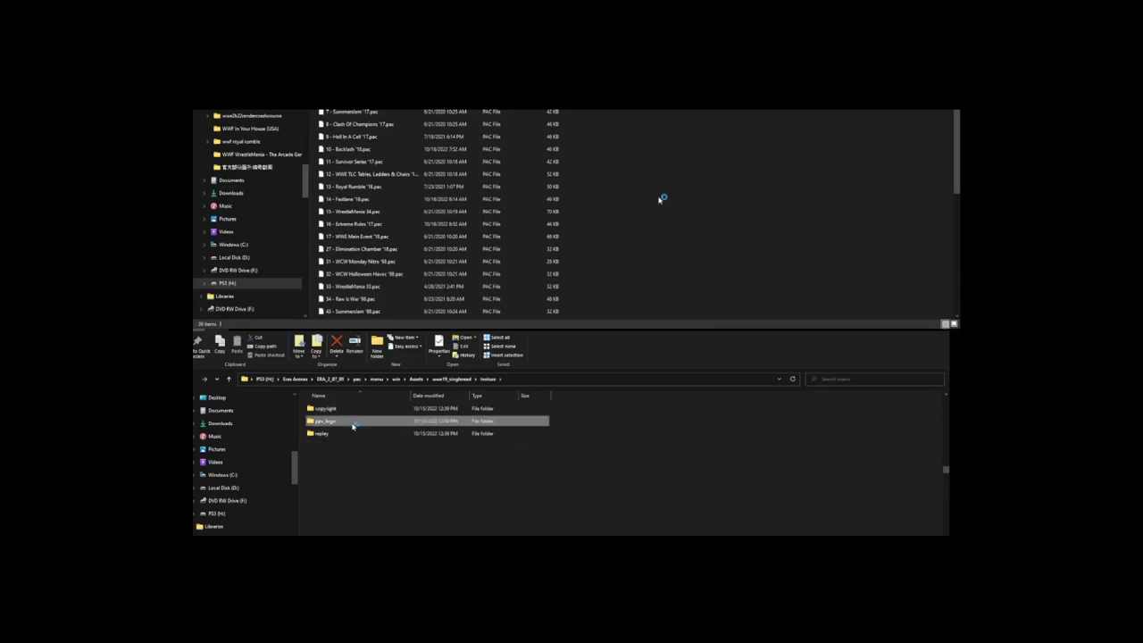
{"action": "double_click", "coordinate": [353, 426]}
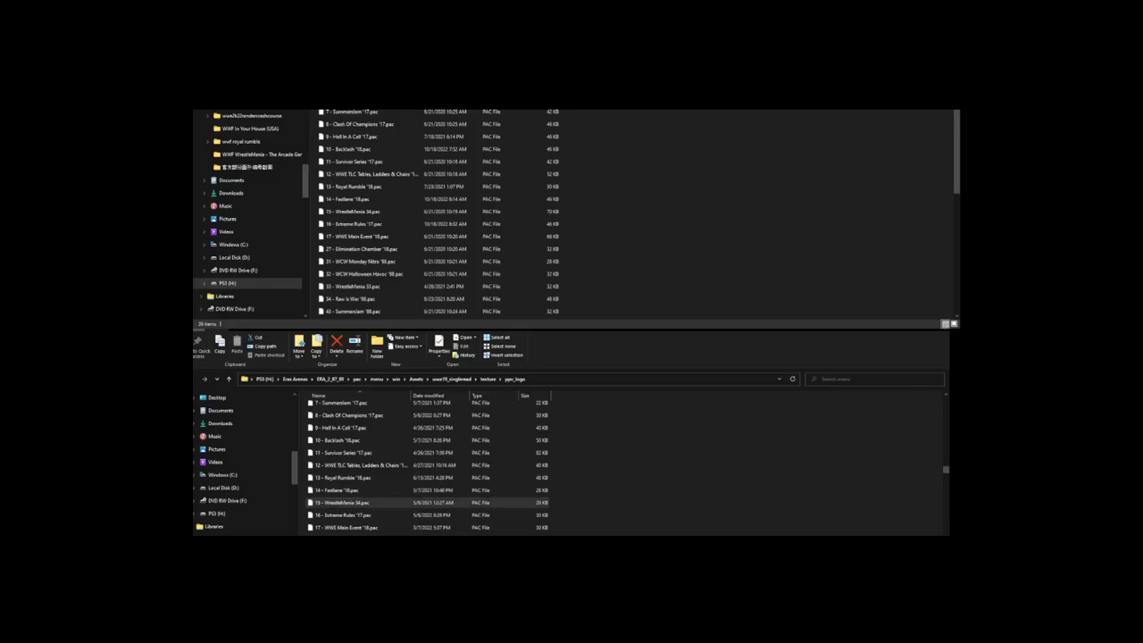
Step: Update 15 - WrestleMania 34.pac in the game's ppv_logo folder and delete its .pac.bak backup
{"action": "left_click", "coordinate": [385, 213]}
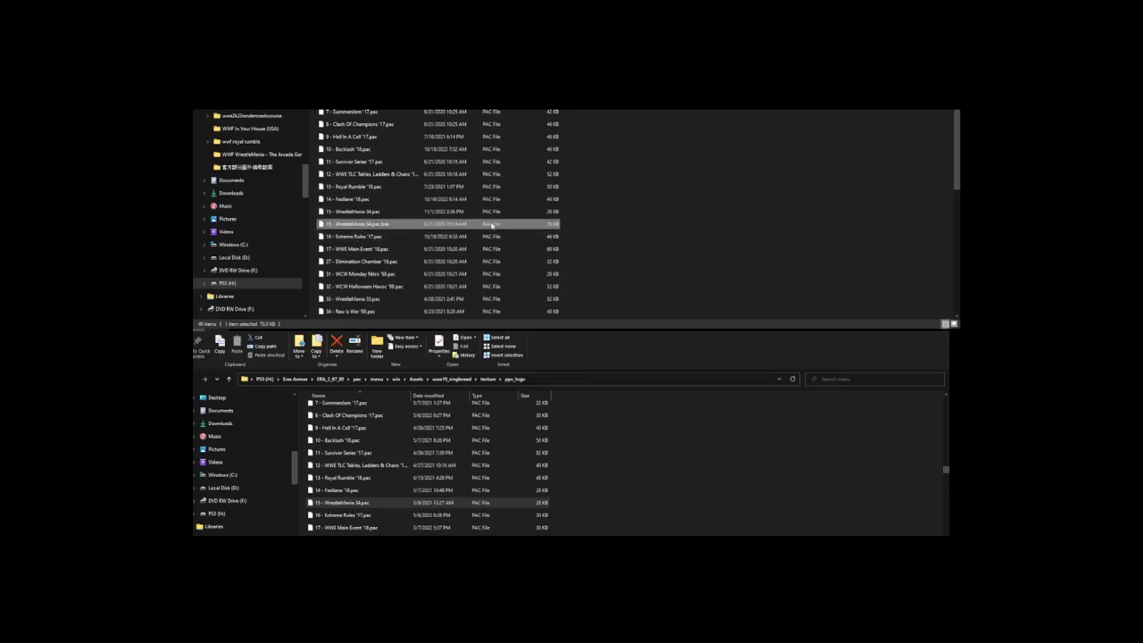
{"action": "key", "text": "Delete"}
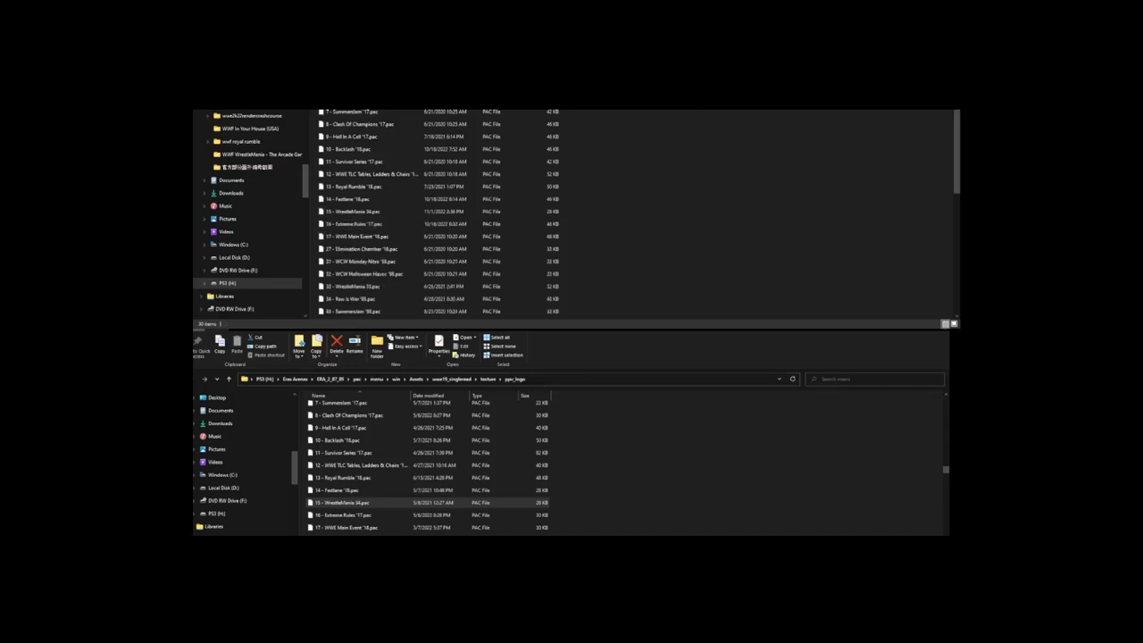